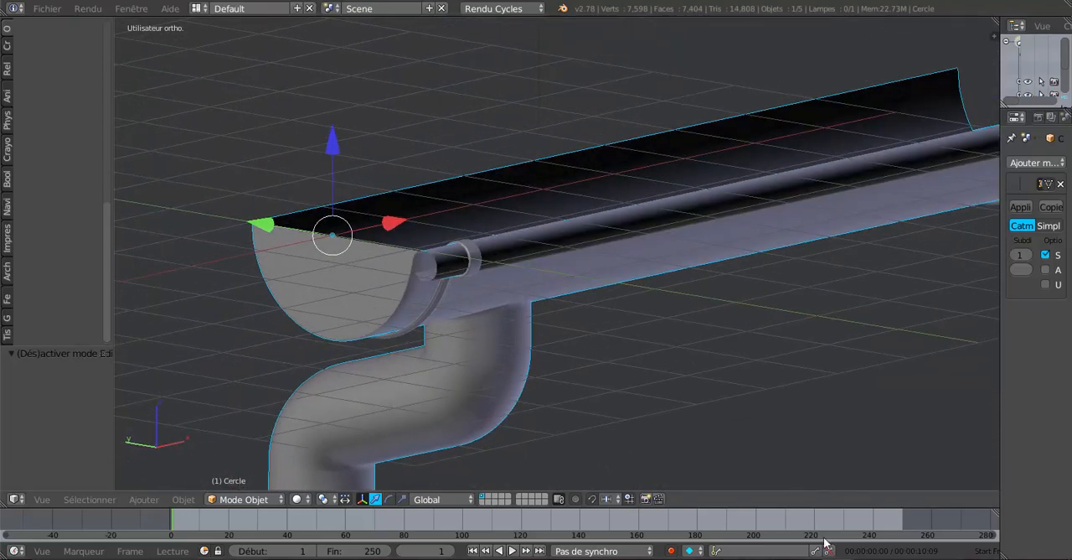
Examine the finished gutter clamp model in its own window from several angles.
{"action": "left_click", "coordinate": [1009, 515]}
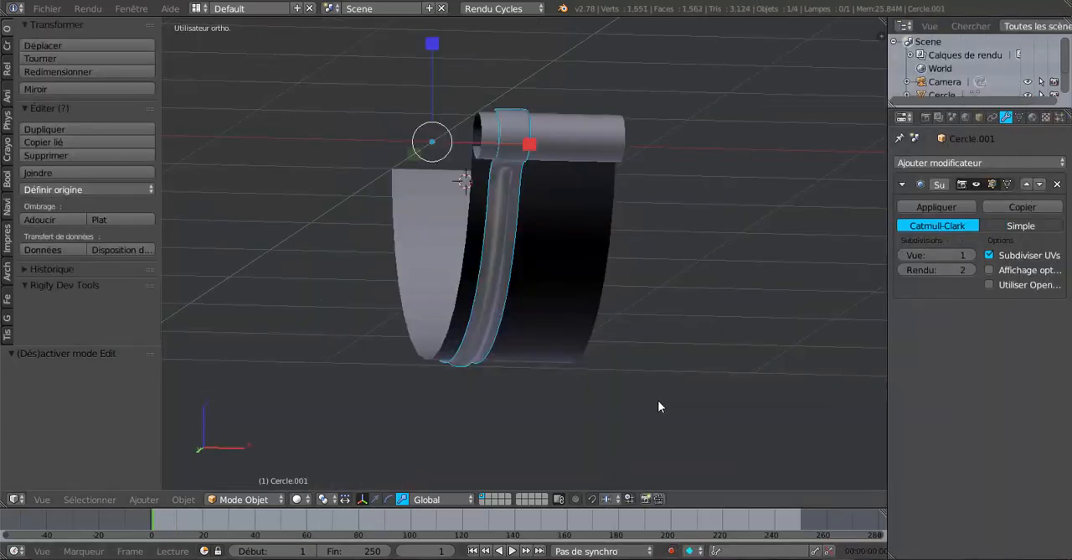
{"action": "middle_click_drag", "start_coordinate": [658, 406], "coordinate": [543, 364]}
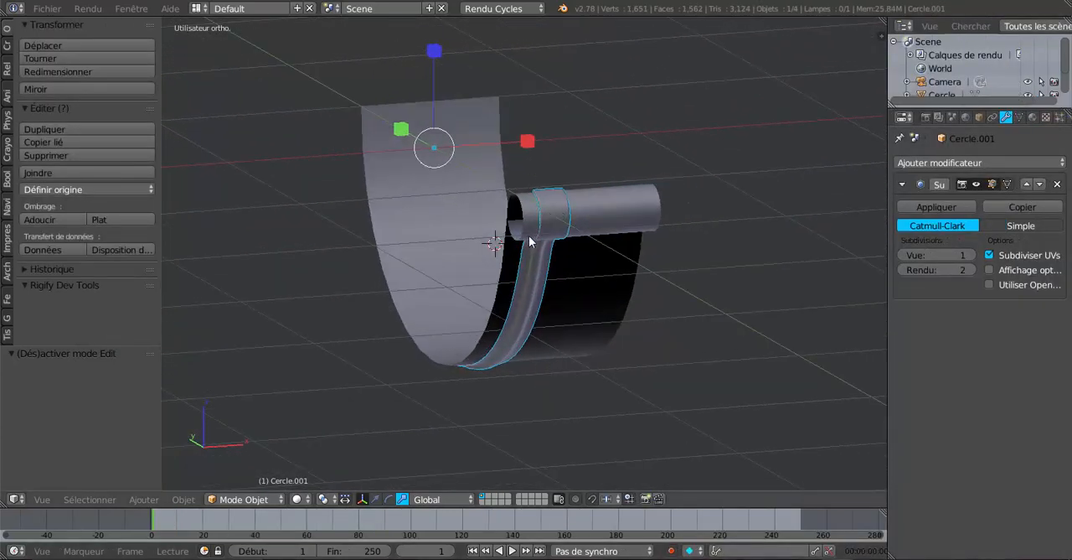
{"action": "middle_click_drag", "start_coordinate": [753, 397], "coordinate": [725, 451]}
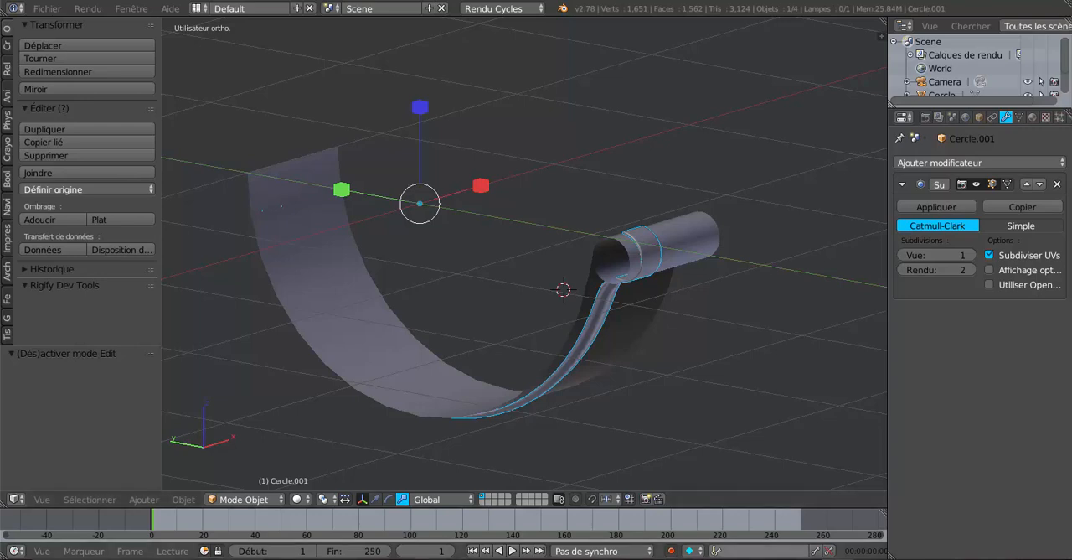
In the window with the empty scene, add a mesh circle of 32 vertices and radius 1, and rotate it 90° about Y.
{"action": "mouse_move", "coordinate": [838, 558]}
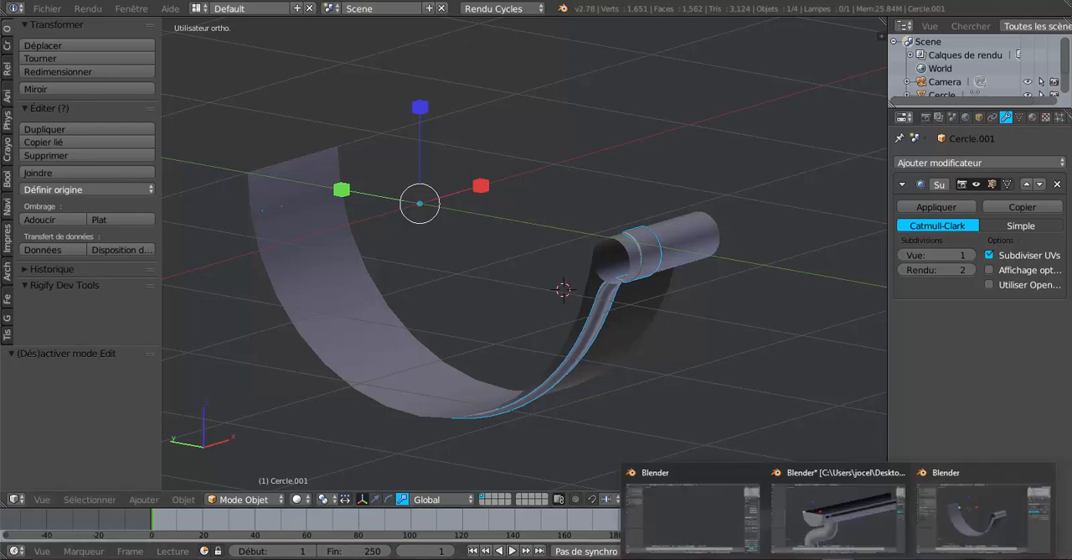
{"action": "left_click", "coordinate": [692, 513]}
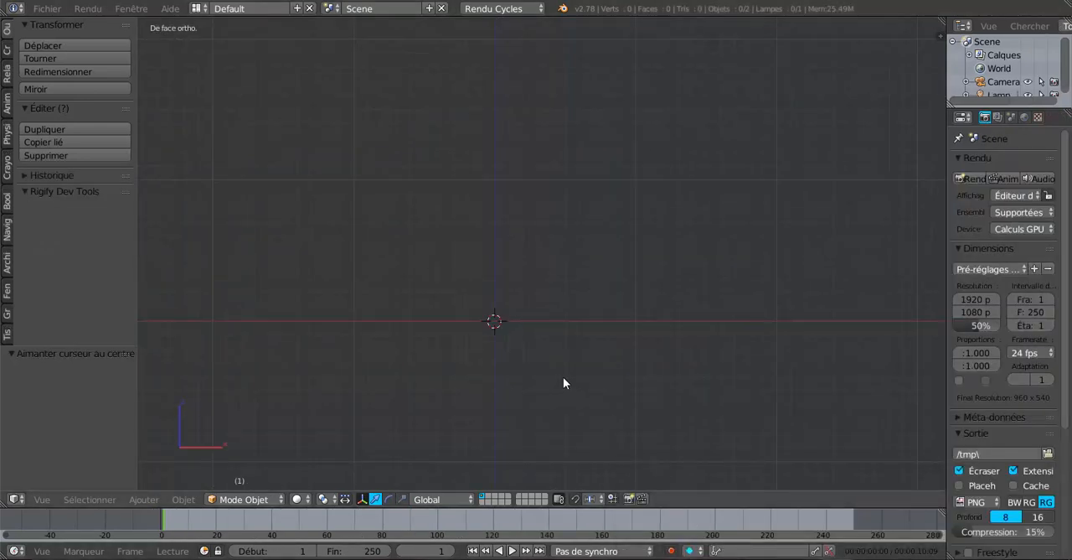
{"action": "middle_click_drag", "start_coordinate": [563, 376], "coordinate": [600, 332], "text": "shift"}
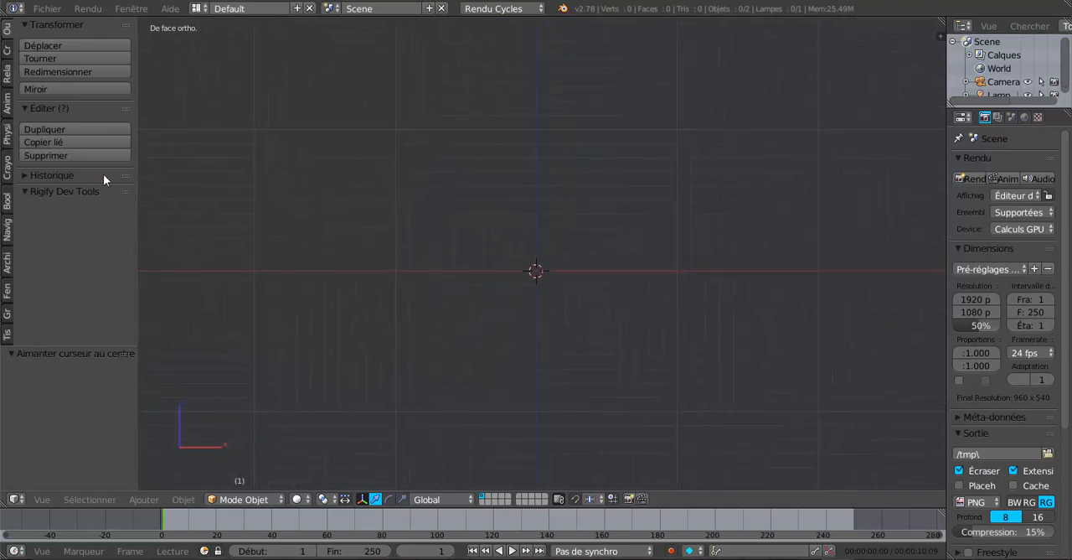
{"action": "left_click", "coordinate": [8, 51]}
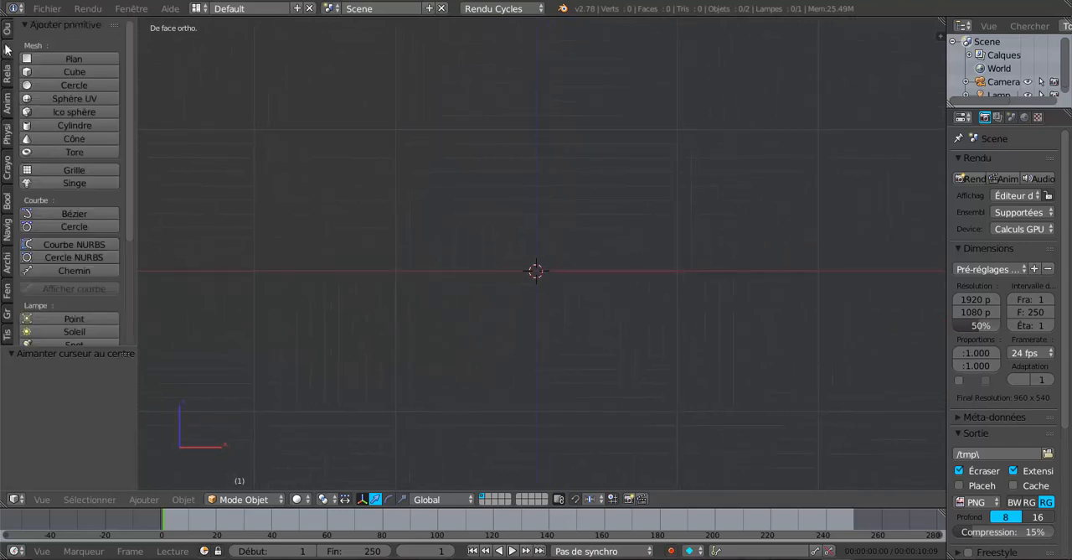
{"action": "left_click", "coordinate": [63, 87]}
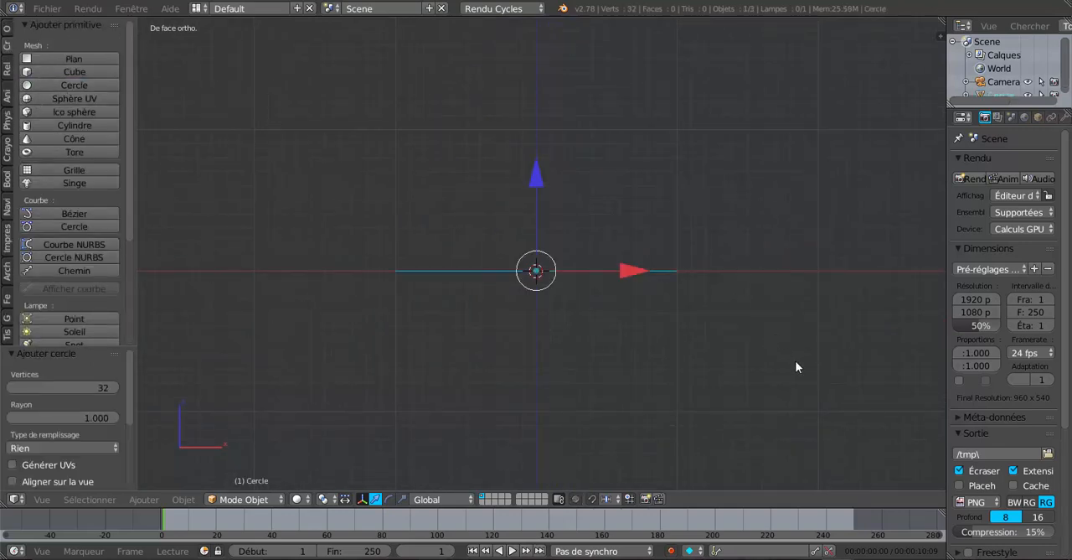
{"action": "key", "text": "r"}
{"action": "type", "text": "y"}
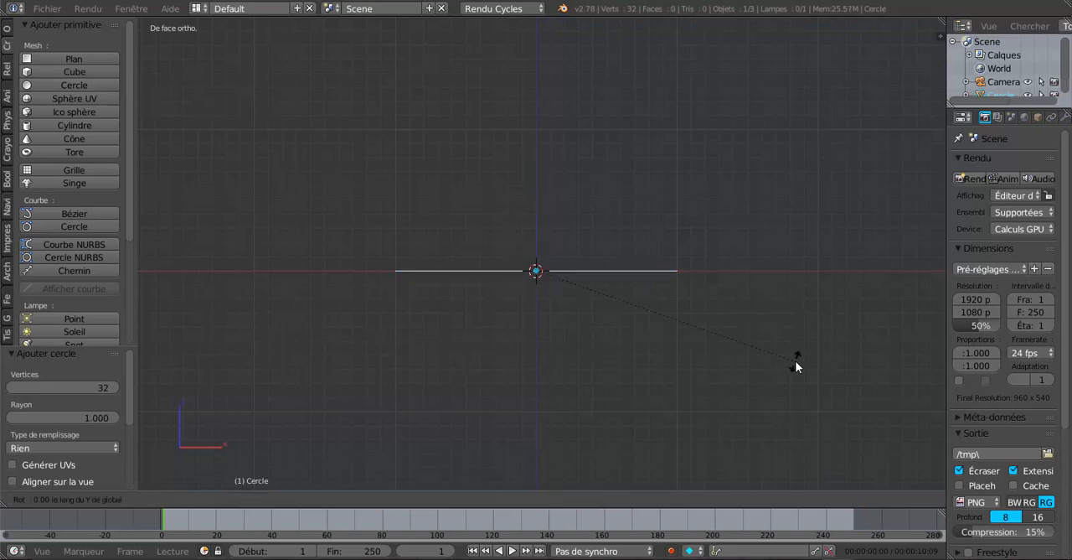
{"action": "type", "text": "90"}
{"action": "key", "text": "Return"}
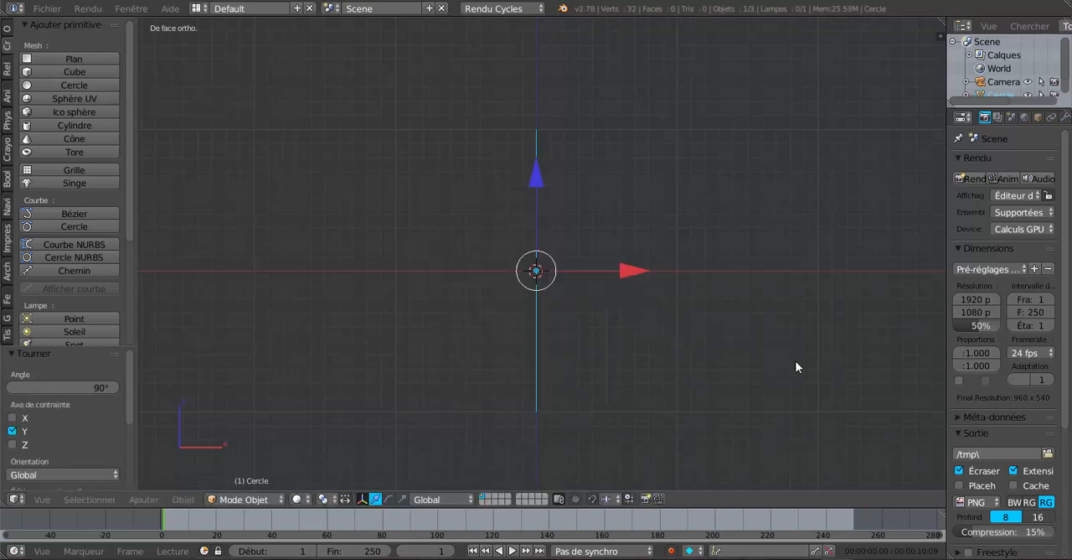
In the right side view, delete the circle's vertices above the horizontal axis to leave the lower half arc.
{"action": "key", "text": "KP_3"}
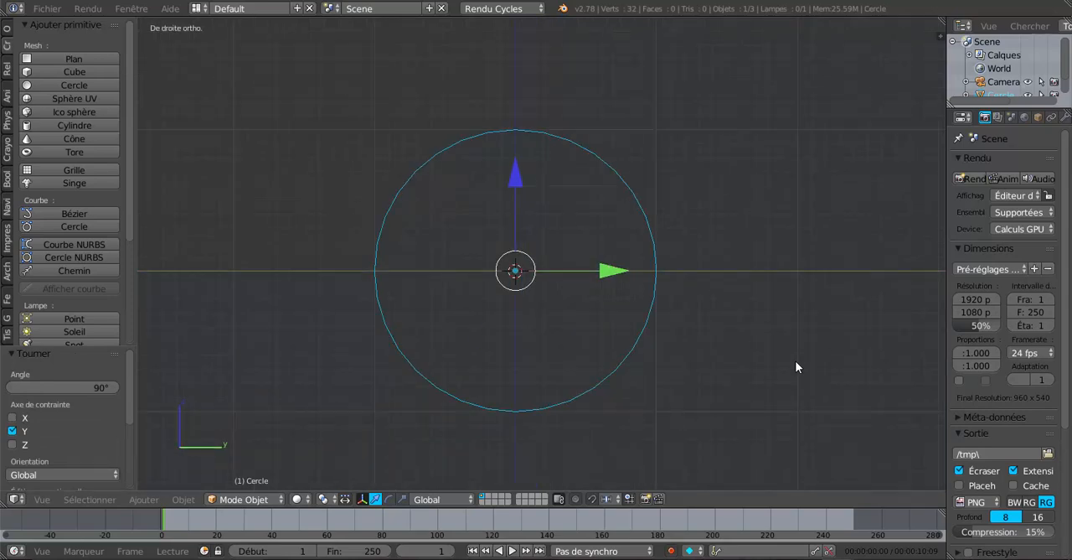
{"action": "key", "text": "Tab"}
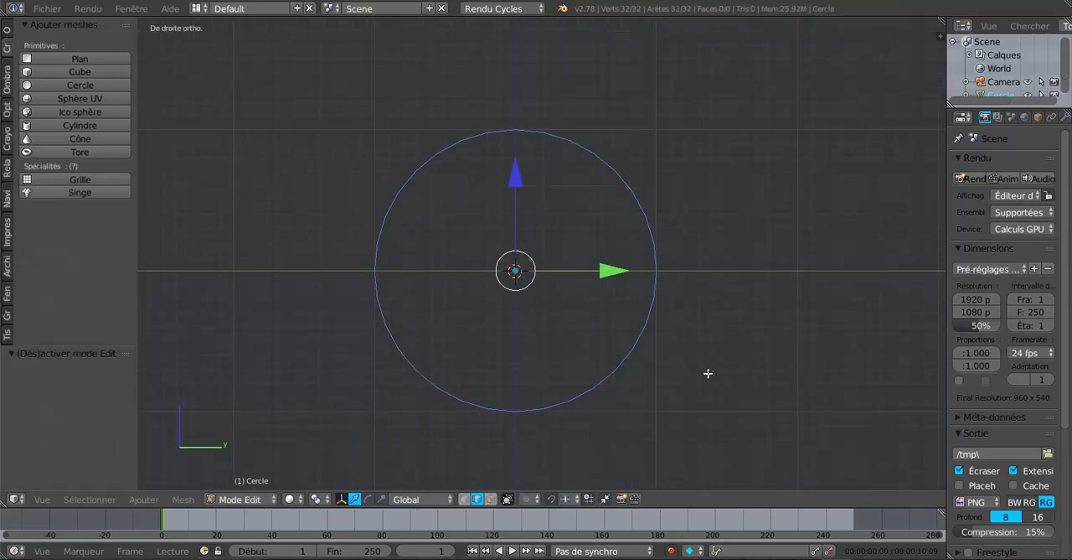
{"action": "left_click", "coordinate": [464, 498]}
{"action": "key", "text": "a"}
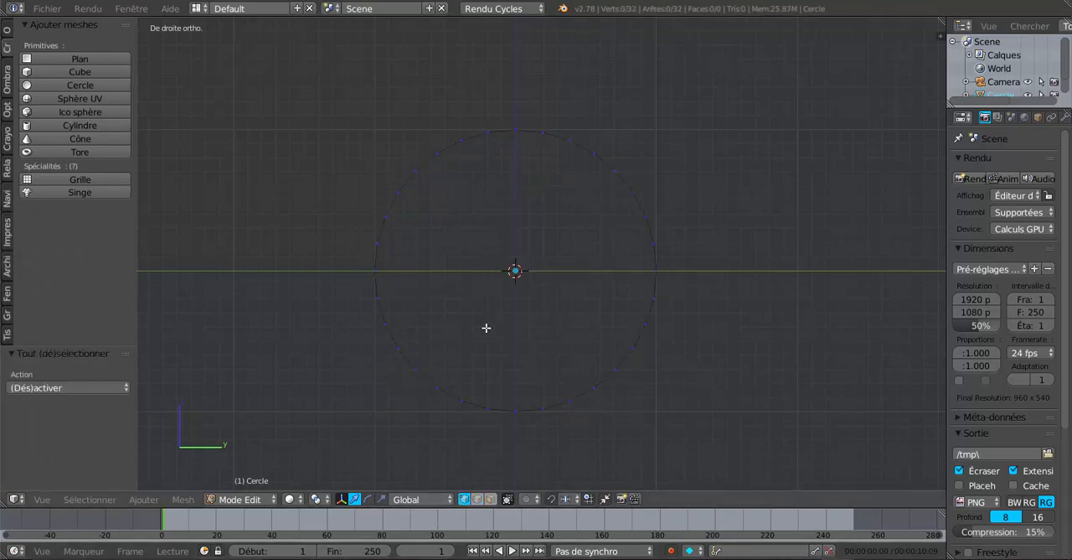
{"action": "key", "text": "c"}
{"action": "mouse_move", "coordinate": [395, 234]}
{"action": "left_mouse_down"}
{"action": "mouse_move", "coordinate": [406, 199]}
{"action": "mouse_move", "coordinate": [454, 142]}
{"action": "mouse_move", "coordinate": [564, 125]}
{"action": "mouse_move", "coordinate": [661, 215]}
{"action": "mouse_move", "coordinate": [662, 243]}
{"action": "left_mouse_up"}
{"action": "right_click", "coordinate": [732, 215]}
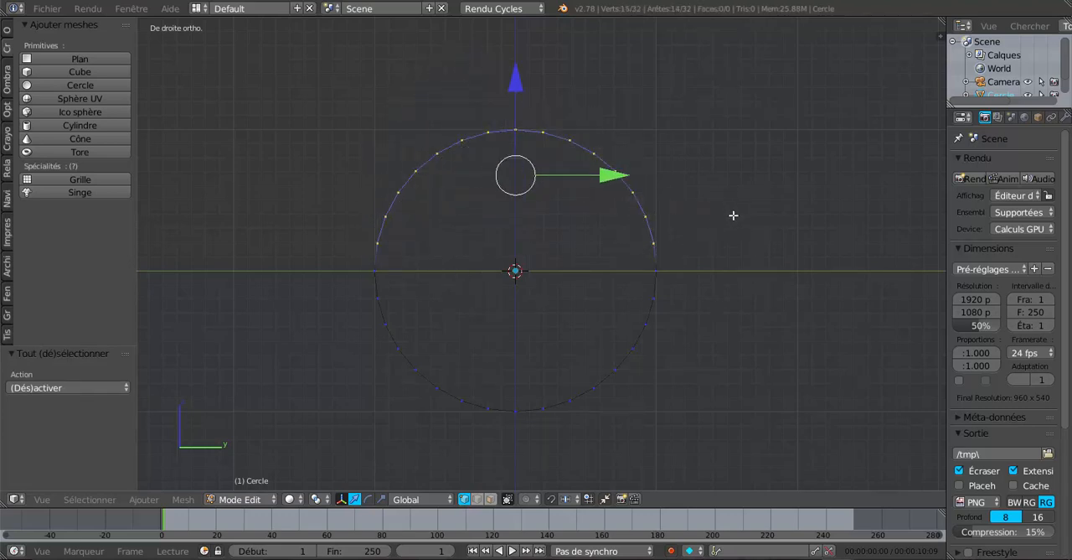
{"action": "key", "text": "x"}
{"action": "left_click", "coordinate": [758, 268]}
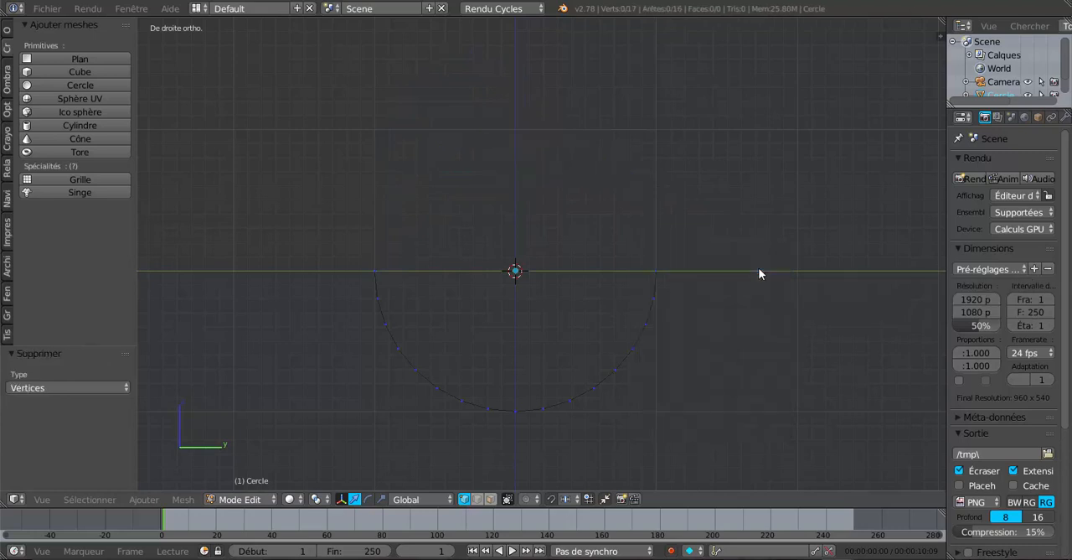
Add a second 32-vertex circle of radius 1 to the same mesh and rotate it 90° about Y.
{"action": "left_click", "coordinate": [37, 89]}
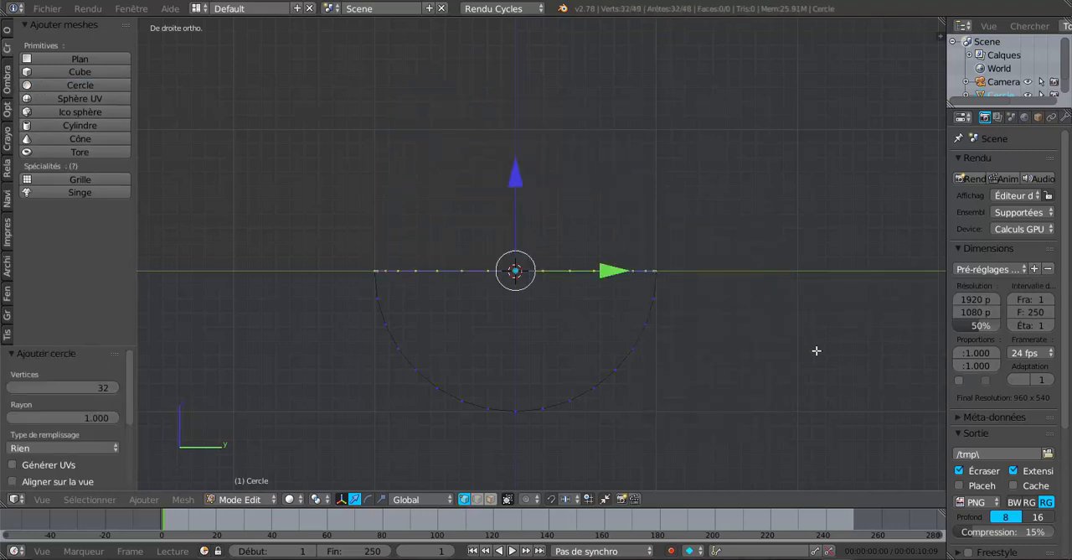
{"action": "type", "text": "ry90"}
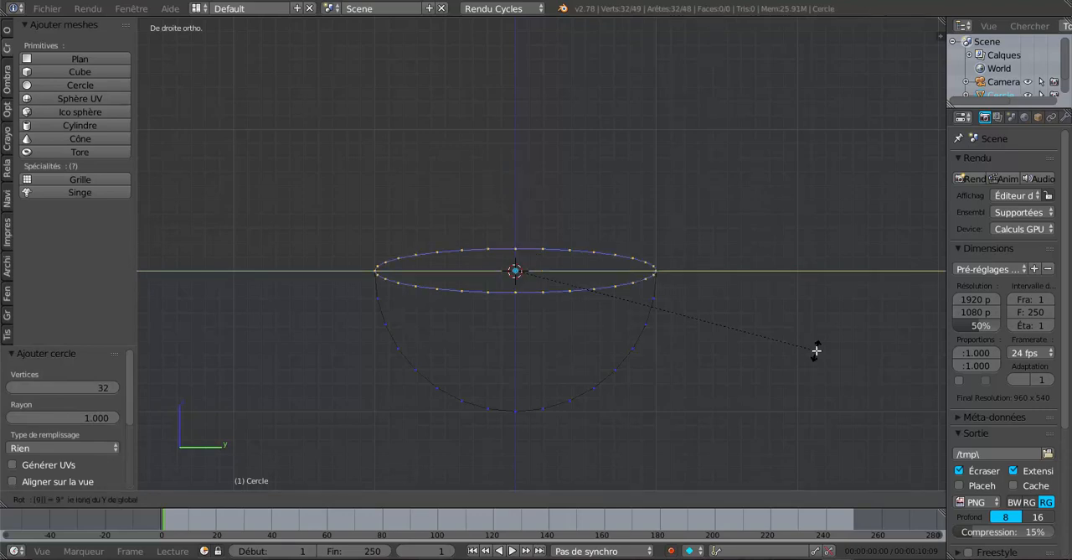
{"action": "key", "text": "Return"}
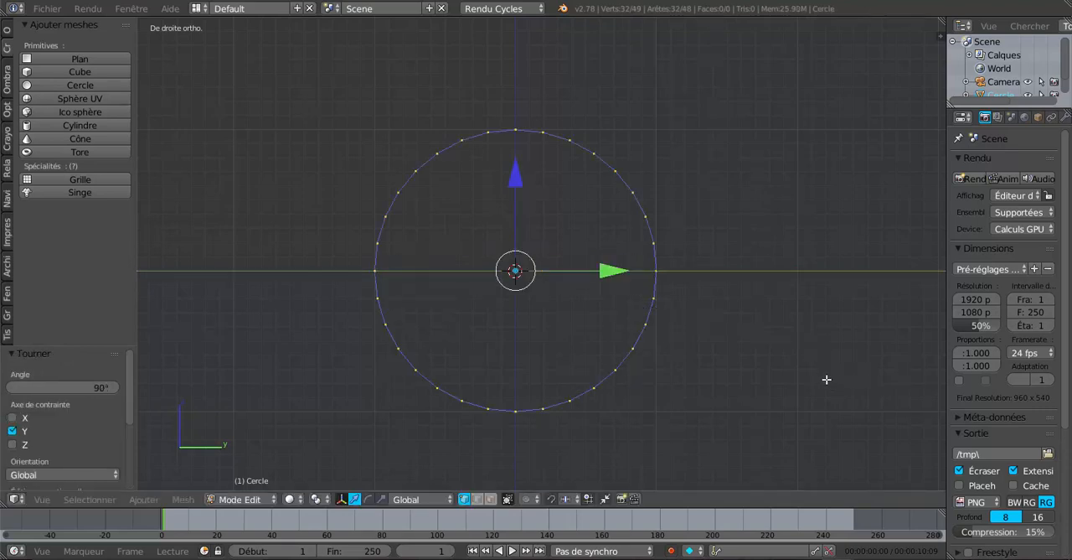
Scale the second circle to about 0.147 and move it about -1.188 along Y and -0.157 along Z, beside the arc's end.
{"action": "key", "text": "s"}
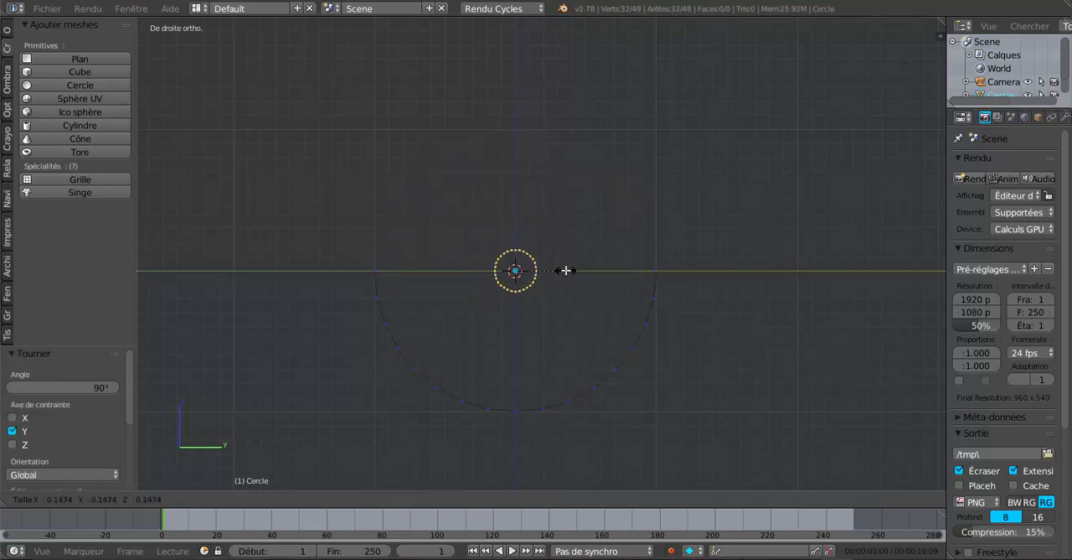
{"action": "left_click", "coordinate": [566, 270]}
{"action": "key", "text": "g"}
{"action": "key", "text": "y"}
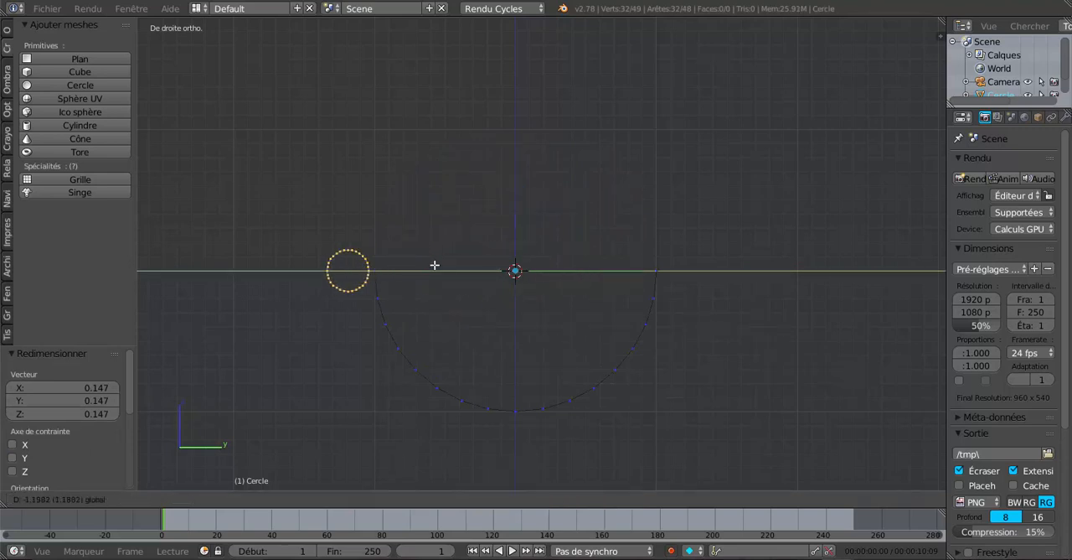
{"action": "left_click", "coordinate": [435, 264]}
{"action": "middle_click_drag", "start_coordinate": [445, 265], "coordinate": [562, 251], "text": "shift"}
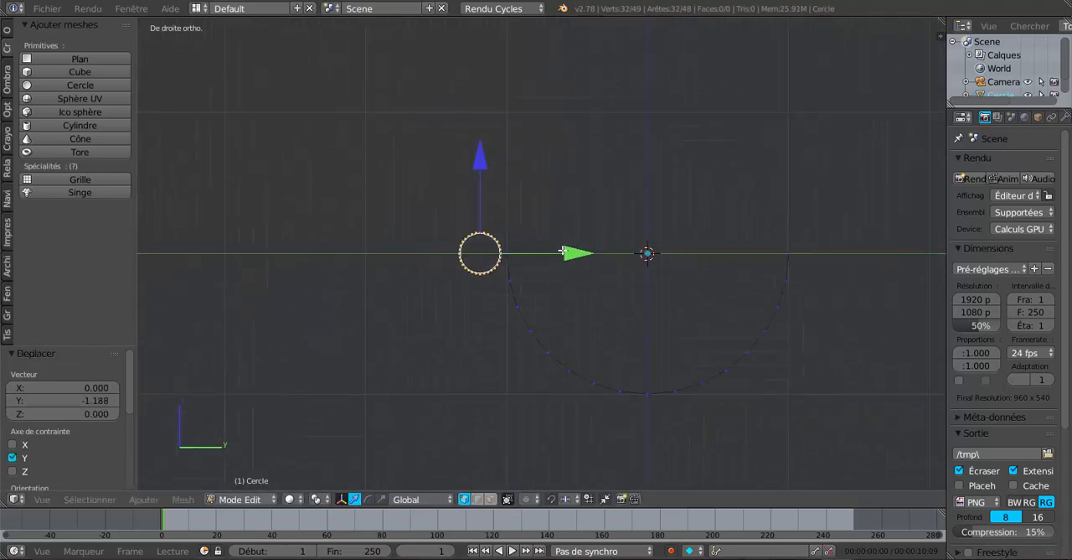
{"action": "key", "text": "g"}
{"action": "key", "text": "z"}
{"action": "left_click", "coordinate": [486, 176]}
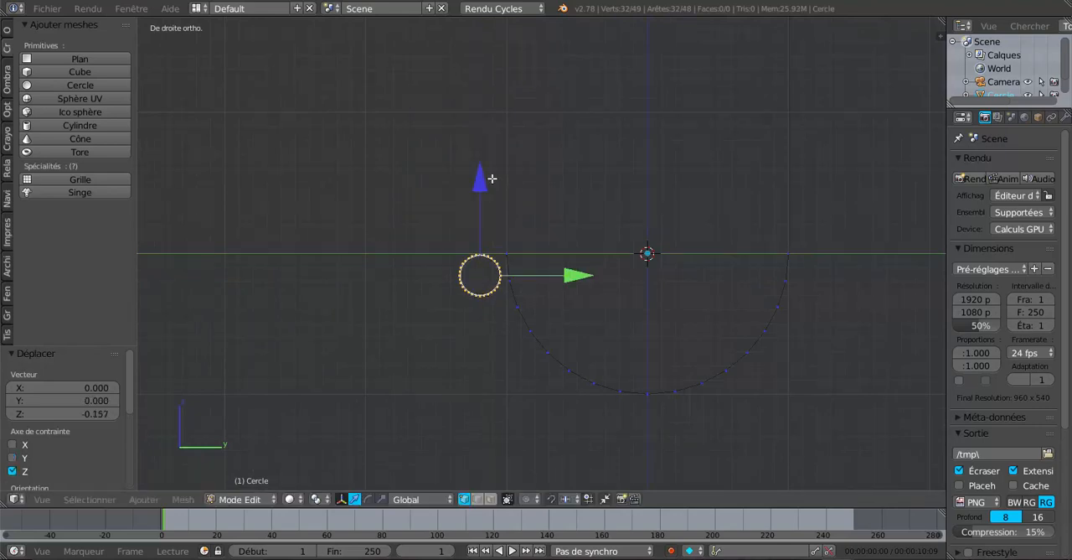
Shift the whole small circle along Y by about 0.048, then about -0.017, so it sits just beside the arc's end.
{"action": "right_click", "coordinate": [793, 253]}
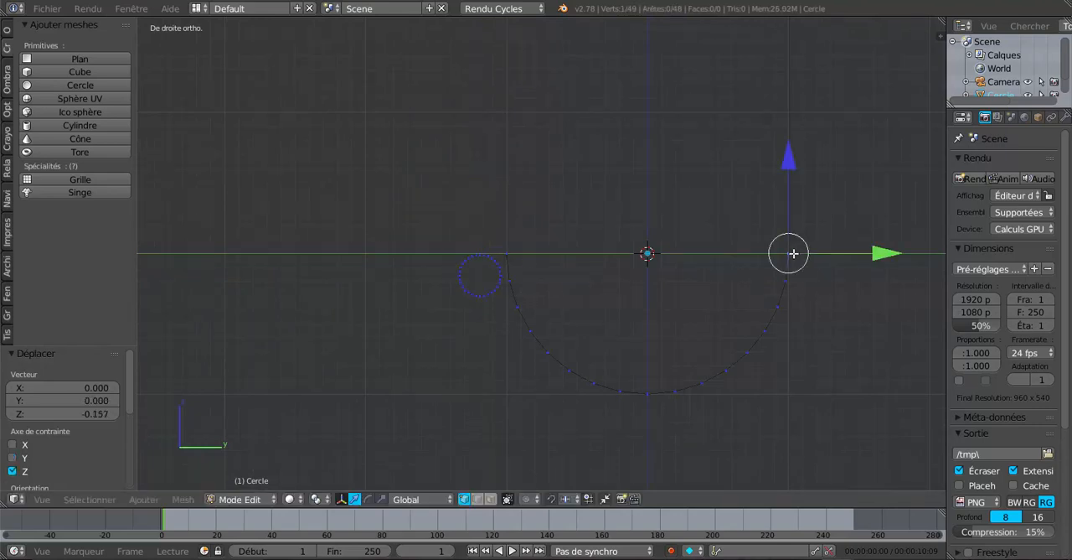
{"action": "right_click", "coordinate": [481, 290]}
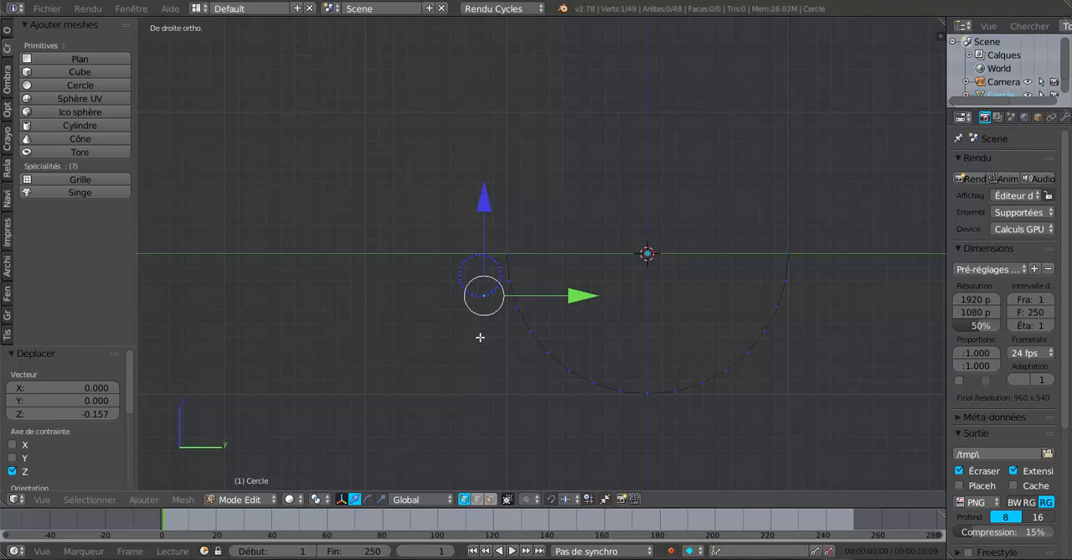
{"action": "key", "text": "ctrl+l"}
{"action": "scroll", "coordinate": [480, 338], "scroll_direction": "up", "scroll_amount": 1}
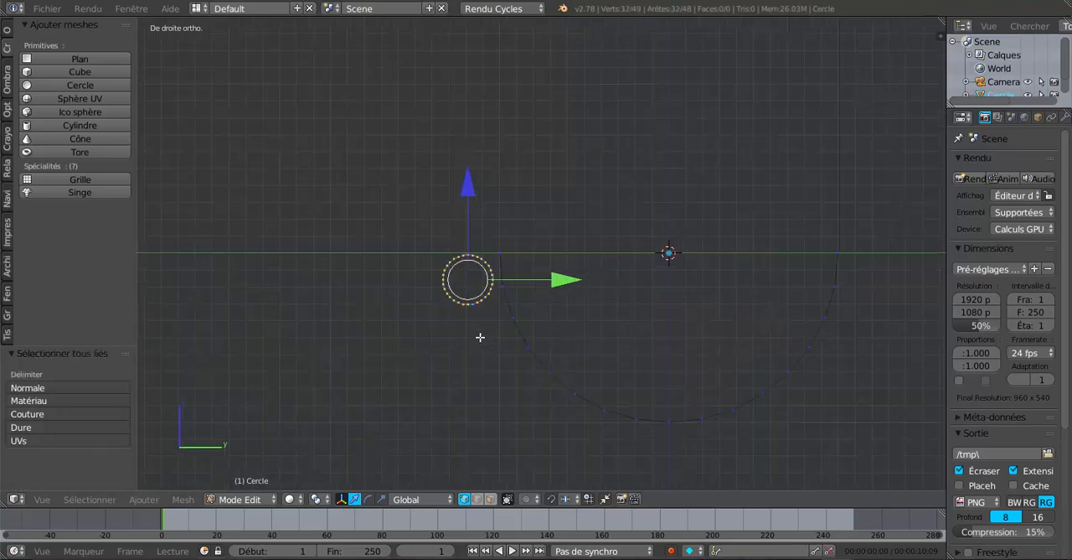
{"action": "middle_click_drag", "start_coordinate": [475, 333], "coordinate": [470, 294], "text": "shift"}
{"action": "scroll", "coordinate": [468, 280], "scroll_direction": "up", "scroll_amount": 3}
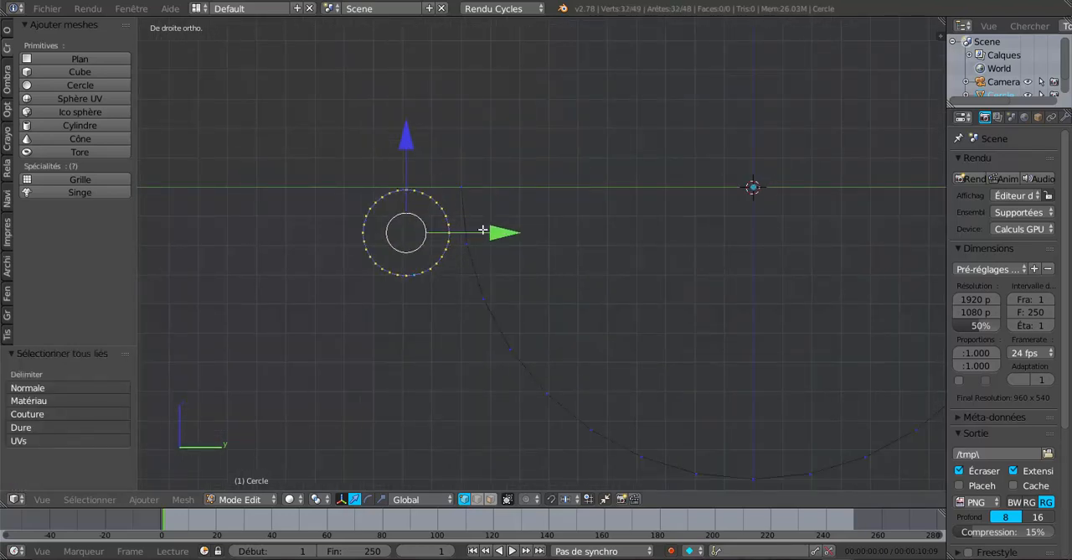
{"action": "left_click_drag", "start_coordinate": [512, 235], "coordinate": [523, 237]}
{"action": "scroll", "coordinate": [521, 239], "scroll_direction": "down", "scroll_amount": 3}
{"action": "middle_click_drag", "start_coordinate": [520, 240], "coordinate": [464, 196], "text": "shift"}
{"action": "scroll", "coordinate": [417, 227], "scroll_direction": "up", "scroll_amount": 2}
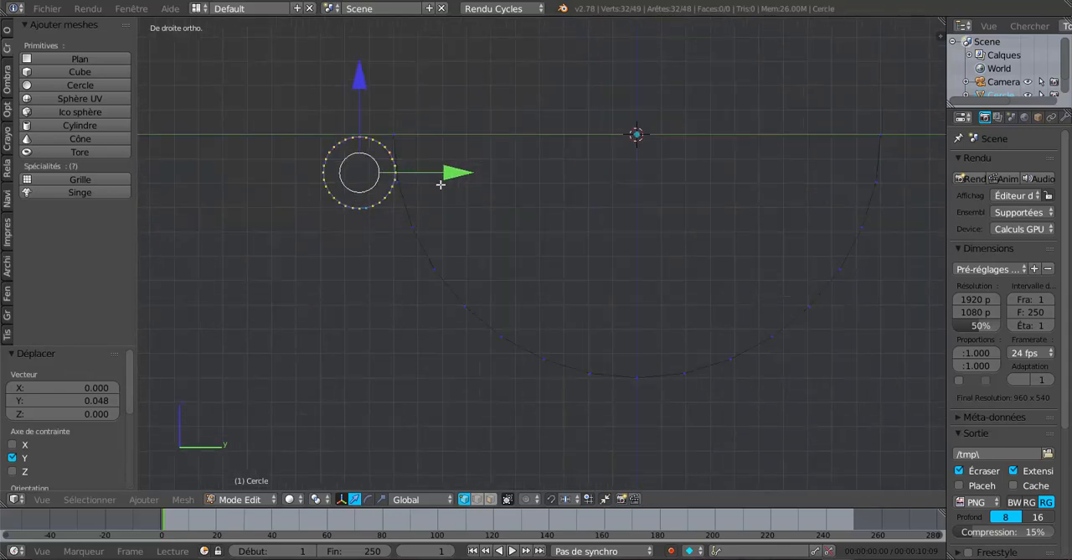
{"action": "left_click_drag", "start_coordinate": [449, 173], "coordinate": [444, 177]}
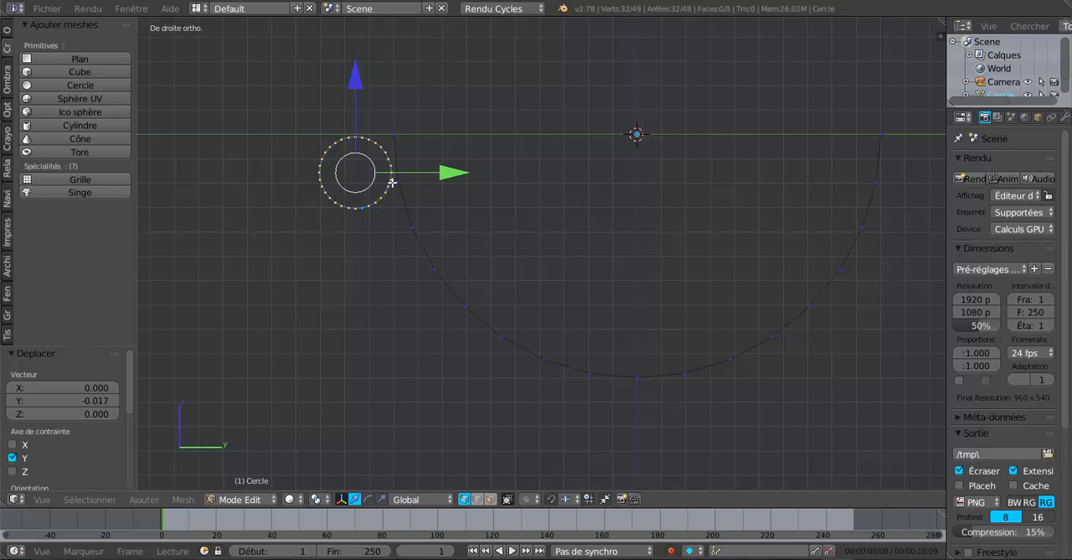
Delete the arc's end vertex beside the small circle and the circle's vertex nearest the arc.
{"action": "right_click", "coordinate": [397, 136]}
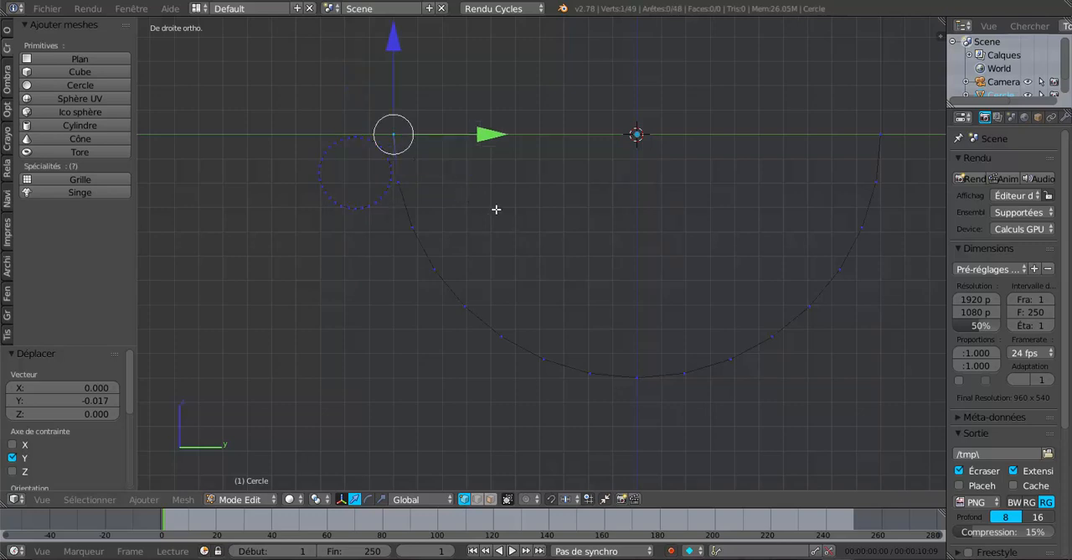
{"action": "key", "text": "x"}
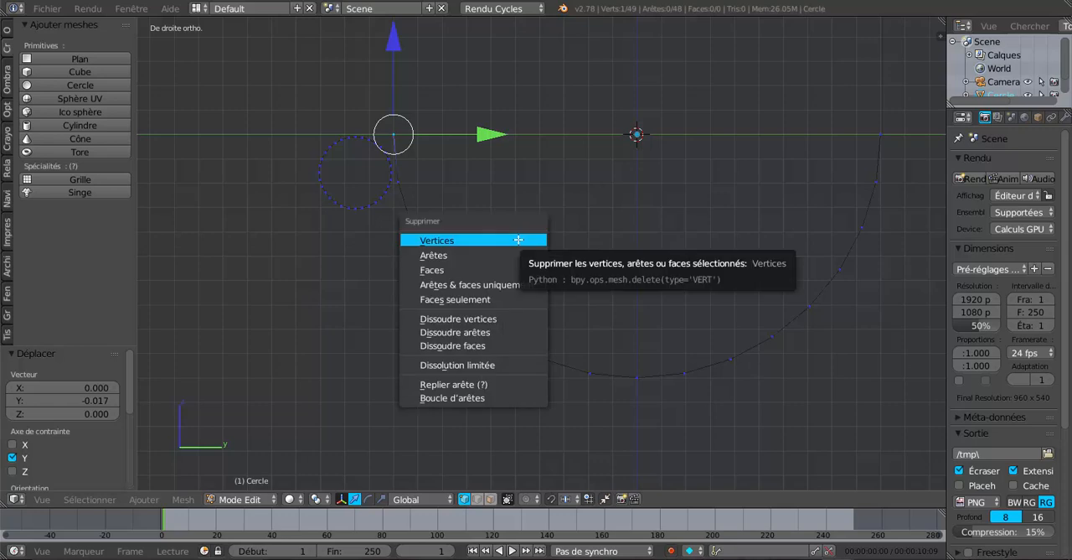
{"action": "left_click", "coordinate": [508, 241]}
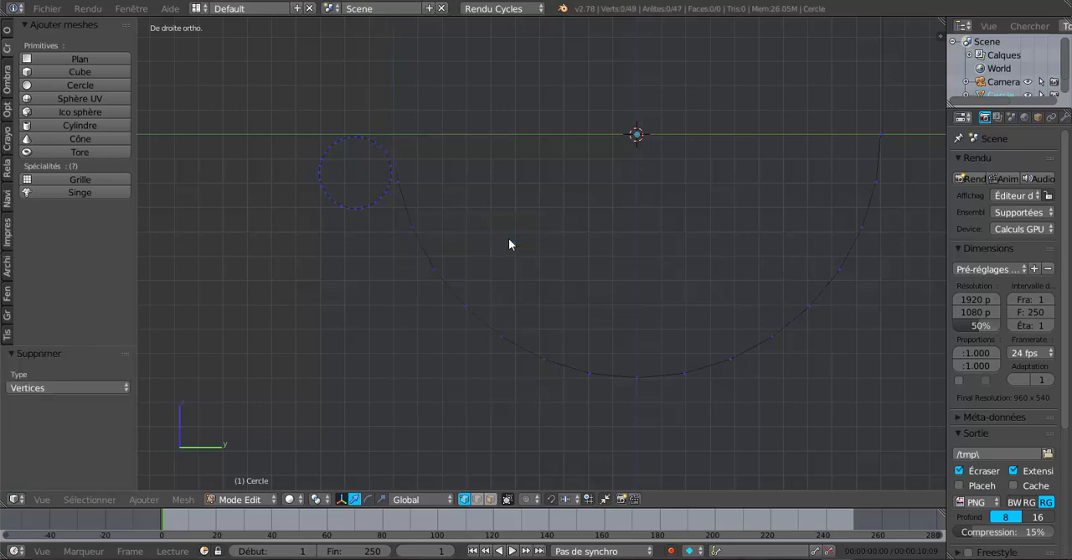
{"action": "scroll", "coordinate": [617, 193], "scroll_direction": "up", "scroll_amount": 2}
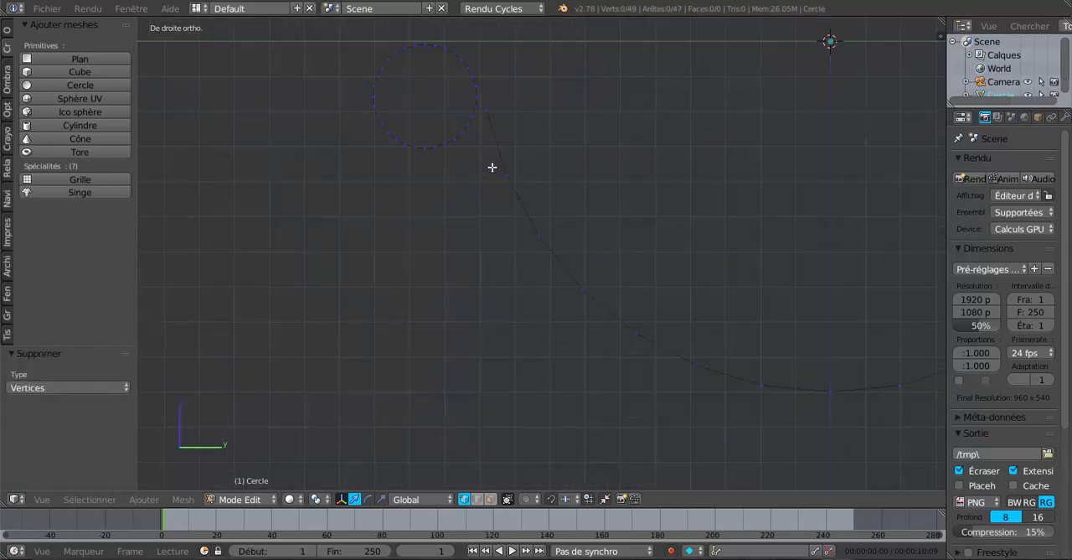
{"action": "right_click", "coordinate": [477, 96]}
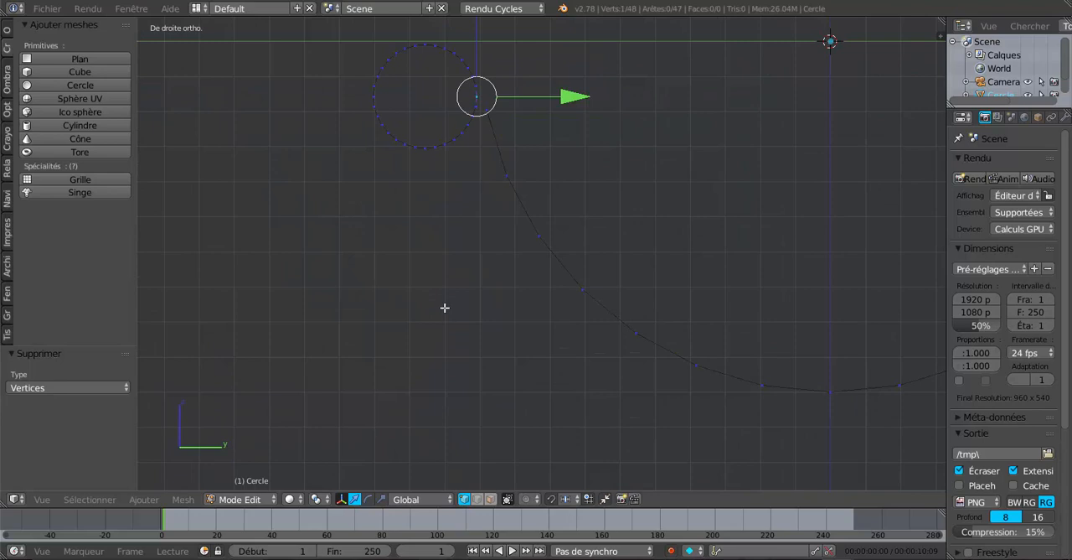
{"action": "key", "text": "x"}
{"action": "left_click", "coordinate": [445, 307]}
Join the arc's end vertex to the facing vertex of the small circle with an edge.
{"action": "right_click", "coordinate": [489, 113]}
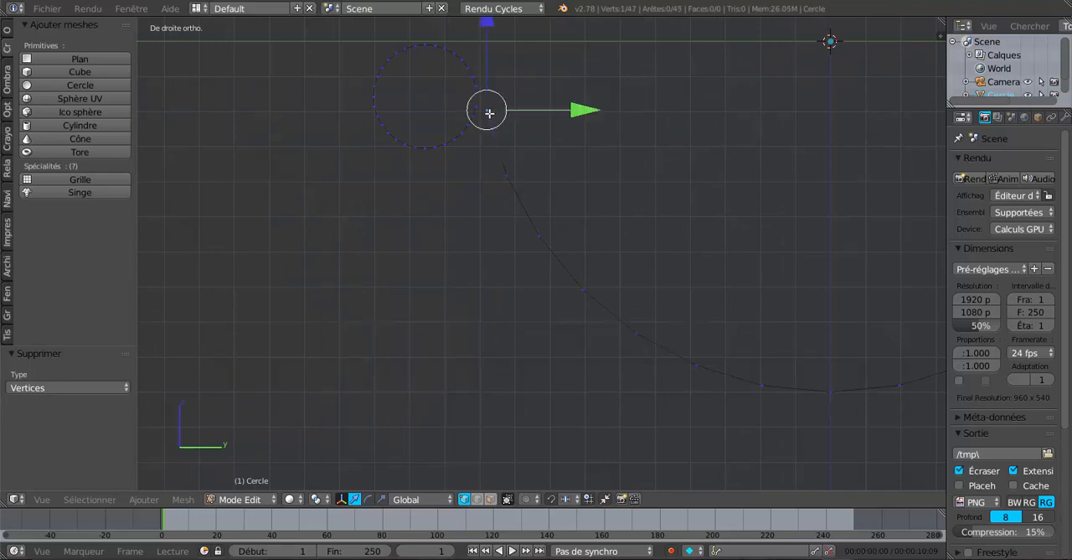
{"action": "right_click", "coordinate": [477, 86], "text": "shift"}
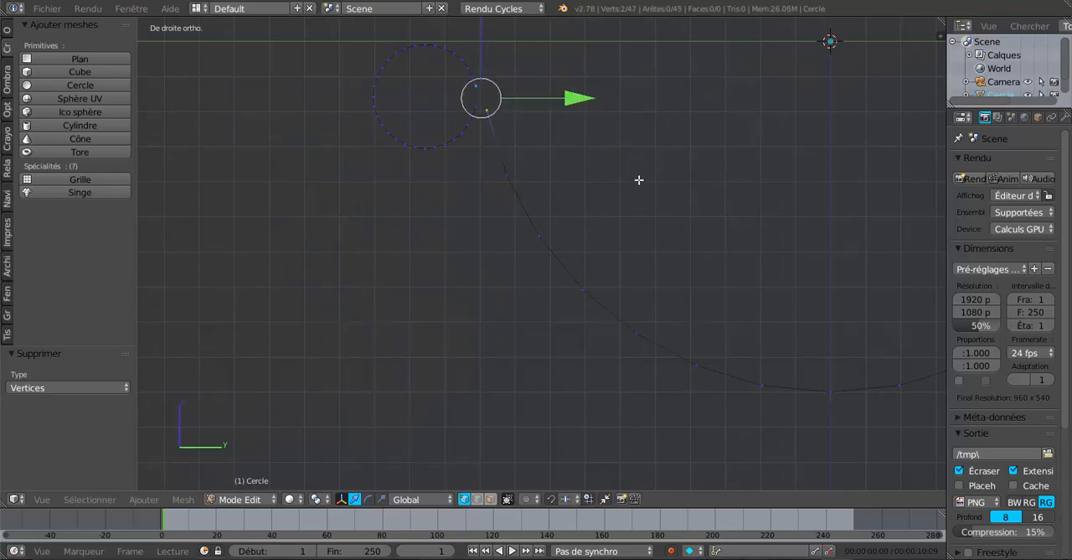
{"action": "key", "text": "f"}
{"action": "scroll", "coordinate": [639, 185], "scroll_direction": "down", "scroll_amount": 4}
{"action": "scroll", "coordinate": [622, 251], "scroll_direction": "up", "scroll_amount": 2}
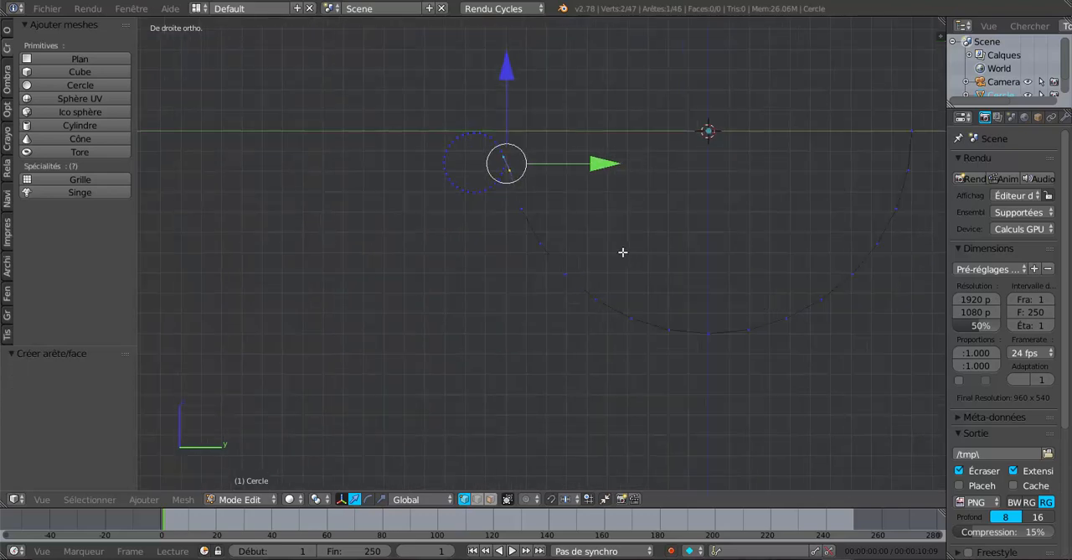
{"action": "scroll", "coordinate": [533, 193], "scroll_direction": "up", "scroll_amount": 3}
{"action": "middle_click_drag", "start_coordinate": [534, 193], "coordinate": [551, 237], "text": "shift"}
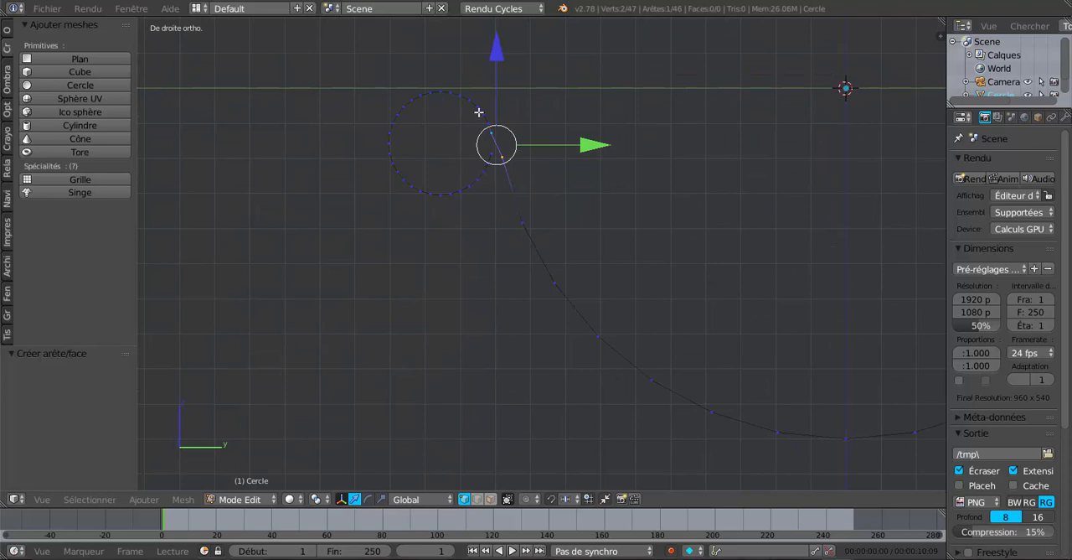
Move the whole small circle about 0.011 along Y toward the arc, then clear the selection.
{"action": "key", "text": "a"}
{"action": "key", "text": "c"}
{"action": "mouse_move", "coordinate": [527, 143]}
{"action": "left_mouse_down"}
{"action": "mouse_move", "coordinate": [431, 92]}
{"action": "mouse_move", "coordinate": [419, 186]}
{"action": "mouse_move", "coordinate": [474, 156]}
{"action": "mouse_move", "coordinate": [534, 143]}
{"action": "left_mouse_up"}
{"action": "right_click", "coordinate": [474, 156]}
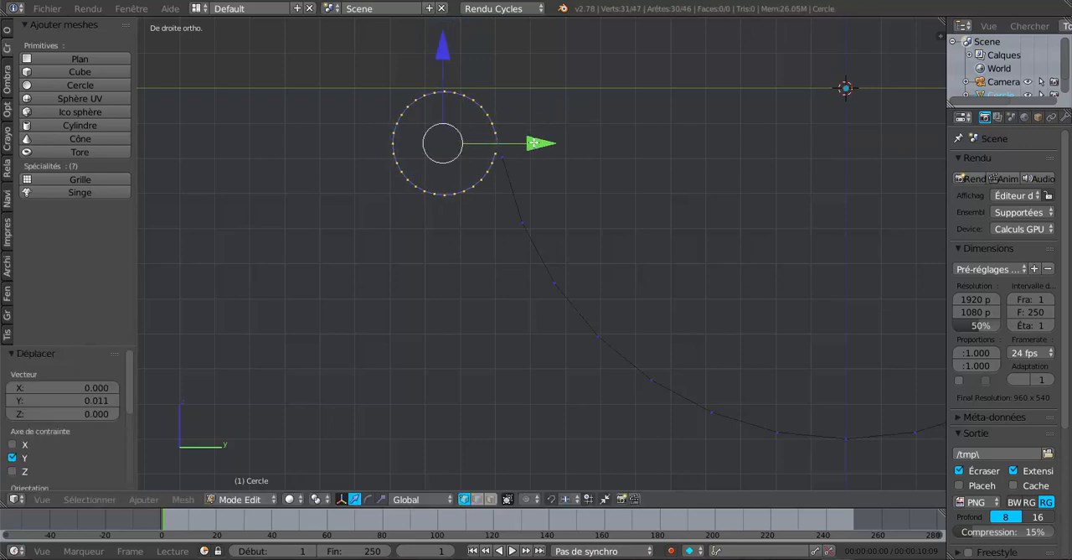
{"action": "key", "text": "a"}
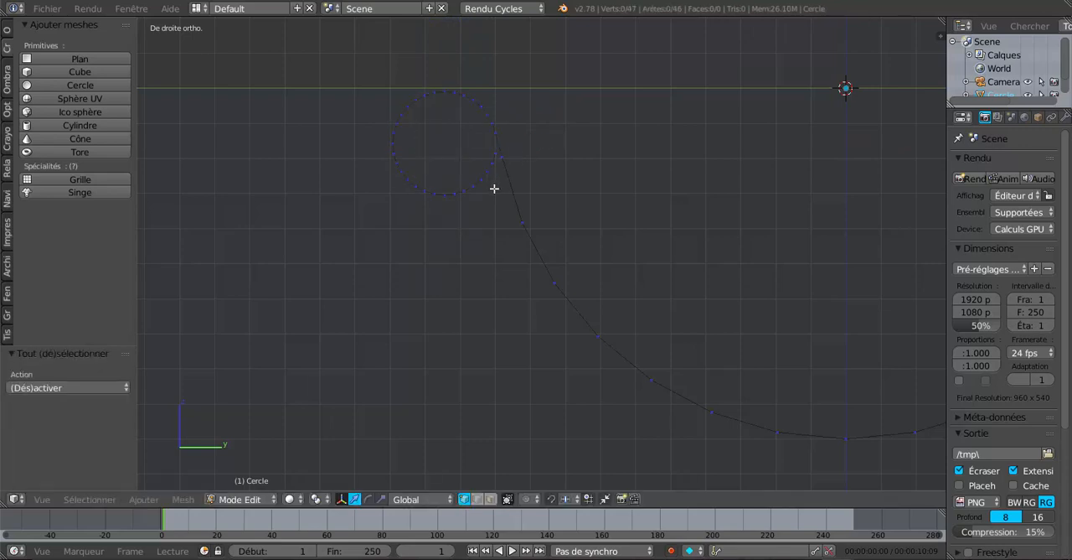
Delete the small circle's two vertices just below its junction with the arc to open the rolled edge.
{"action": "key", "text": "c"}
{"action": "scroll", "coordinate": [494, 178], "scroll_direction": "up", "scroll_amount": 4}
{"action": "left_click", "coordinate": [492, 159]}
{"action": "right_click", "coordinate": [493, 158]}
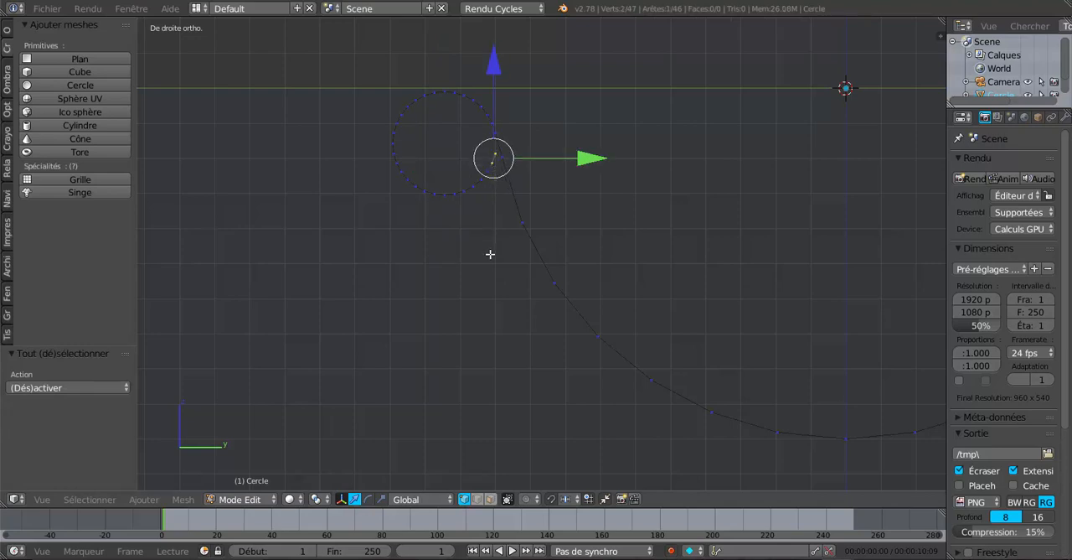
{"action": "key", "text": "x"}
{"action": "left_click", "coordinate": [464, 255]}
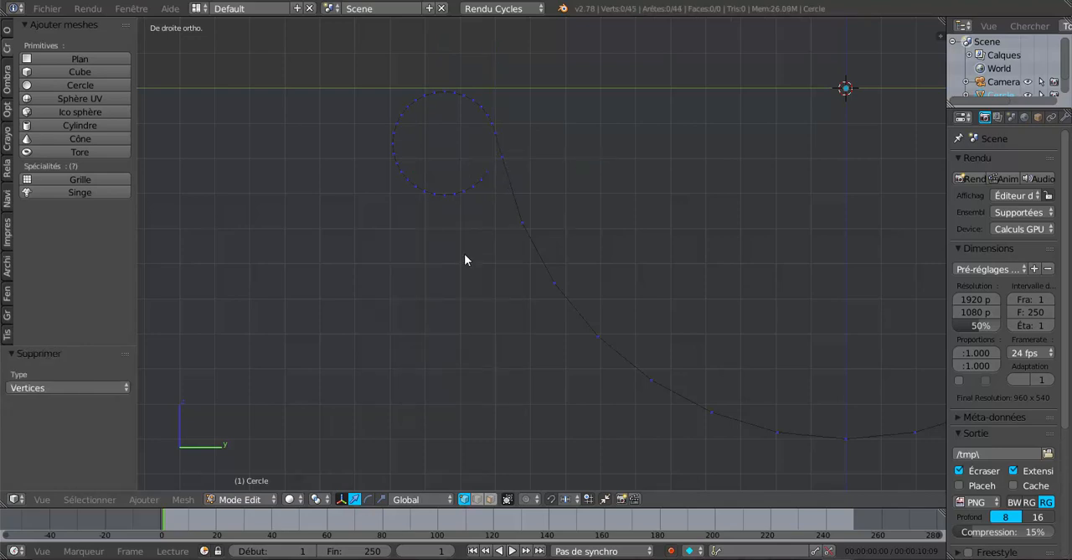
In wireframe shading, duplicate the whole gutter profile and move the copy about 0.473 along X.
{"action": "key", "text": "Home"}
{"action": "key", "text": "z"}
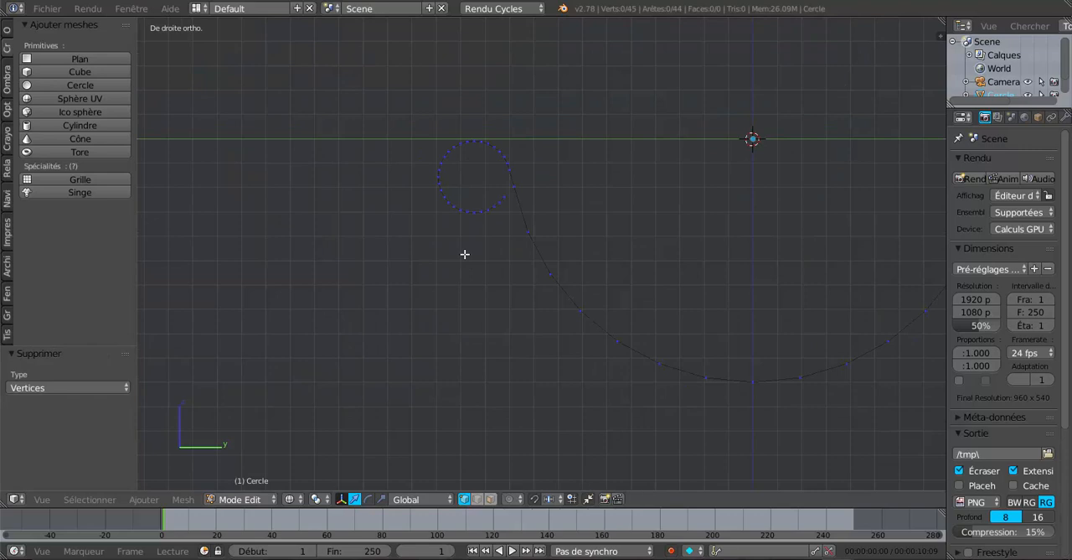
{"action": "key", "text": "a"}
{"action": "key", "text": "Home"}
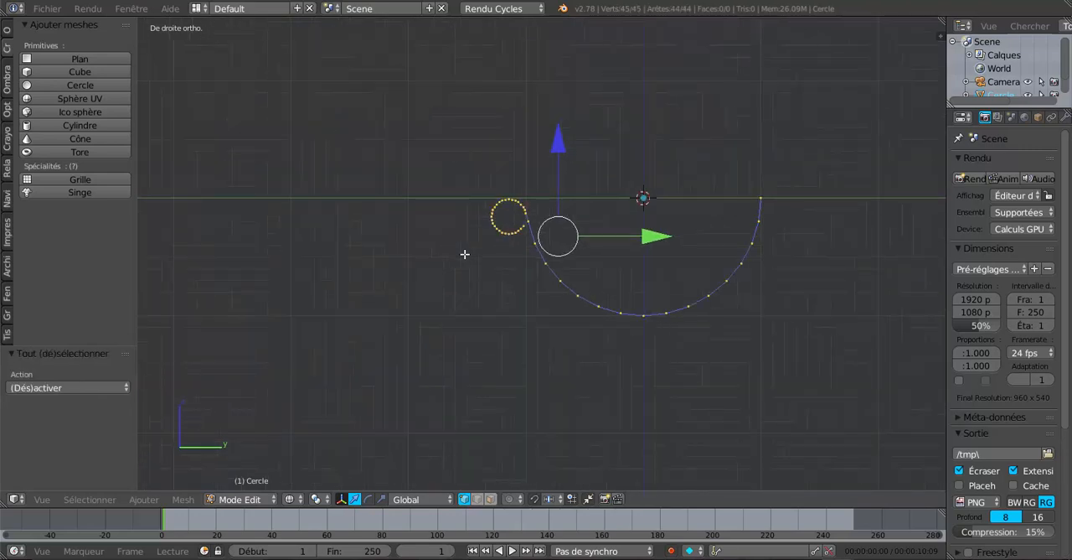
{"action": "scroll", "coordinate": [515, 259], "scroll_direction": "up", "scroll_amount": 2}
{"action": "scroll", "coordinate": [514, 259], "scroll_direction": "up", "scroll_amount": 2}
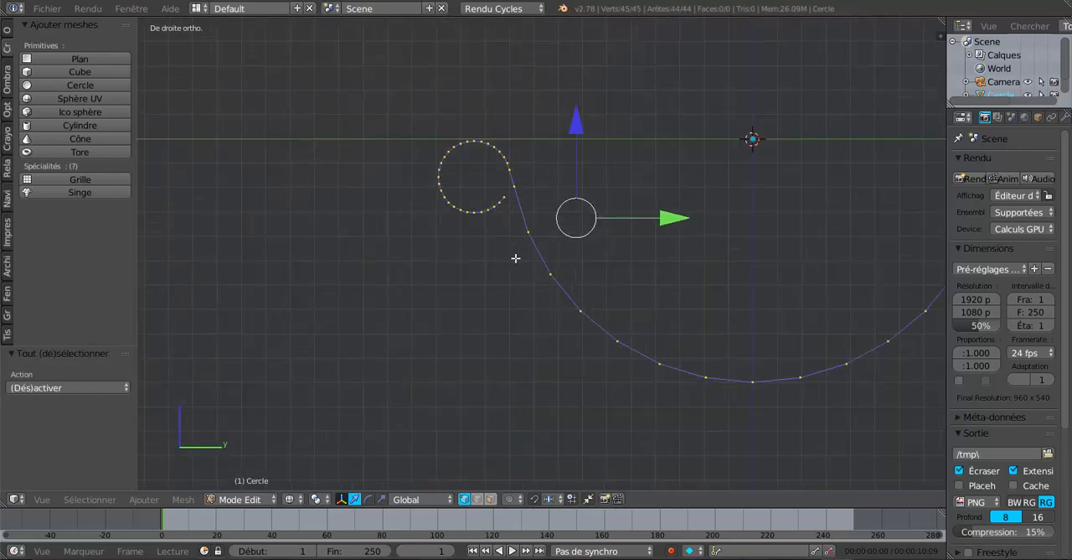
{"action": "scroll", "coordinate": [514, 259], "scroll_direction": "down", "scroll_amount": 3}
{"action": "scroll", "coordinate": [515, 260], "scroll_direction": "up", "scroll_amount": 1}
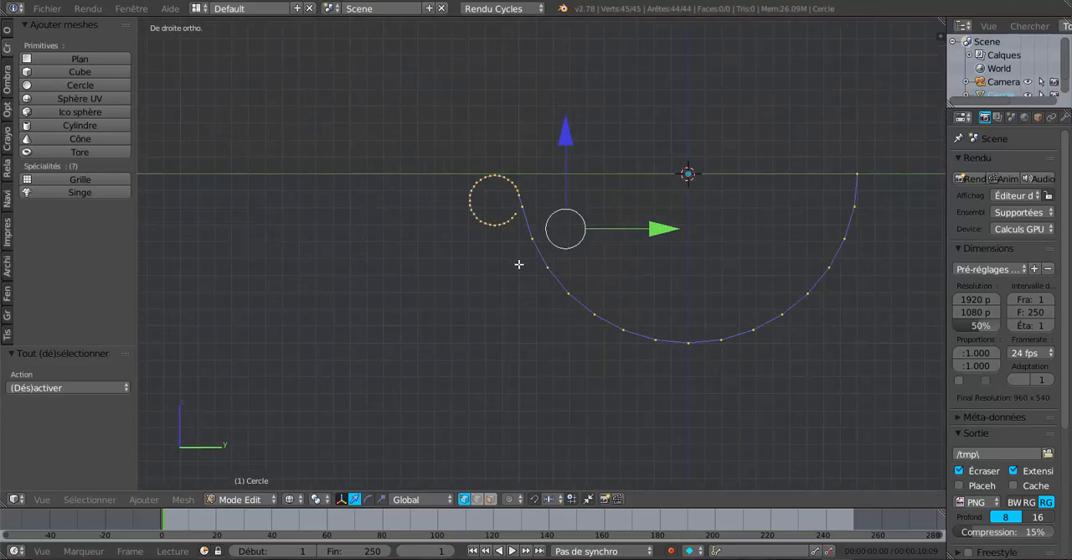
{"action": "scroll", "coordinate": [518, 264], "scroll_direction": "up", "scroll_amount": 2}
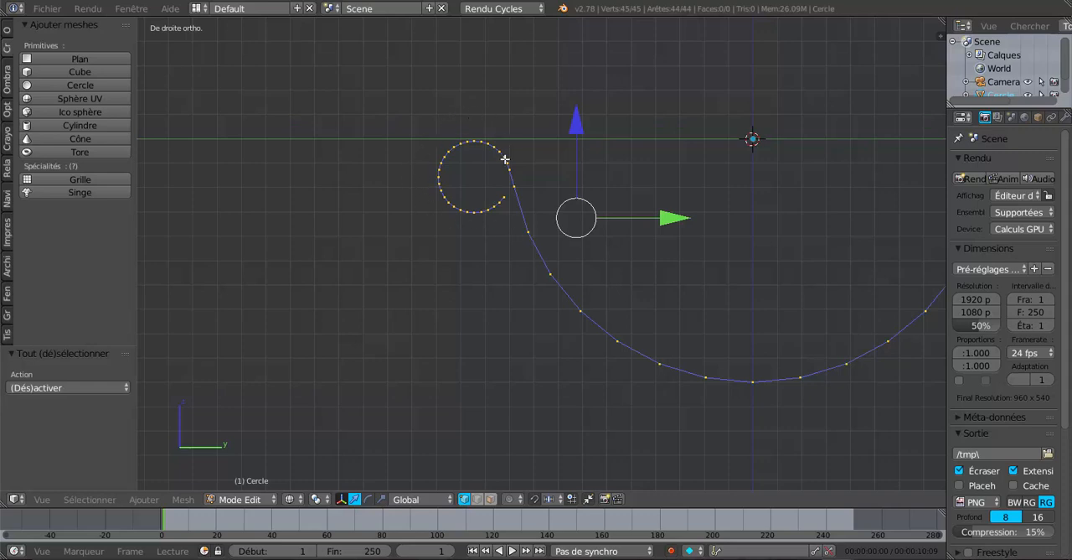
{"action": "scroll", "coordinate": [508, 176], "scroll_direction": "up", "scroll_amount": 1}
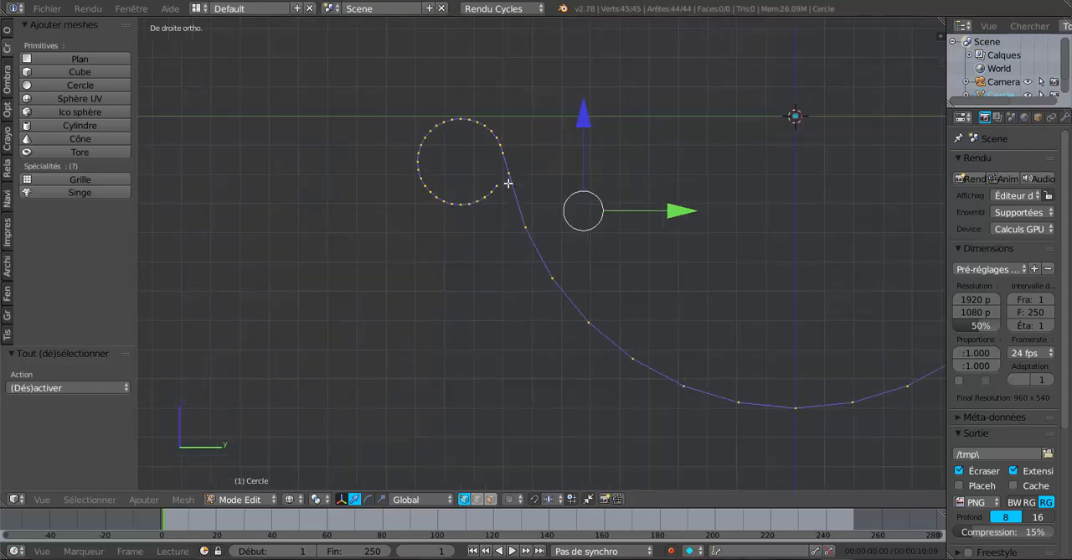
{"action": "key", "text": "shift+d"}
{"action": "right_click", "coordinate": [571, 193]}
{"action": "scroll", "coordinate": [512, 315], "scroll_direction": "down", "scroll_amount": 5}
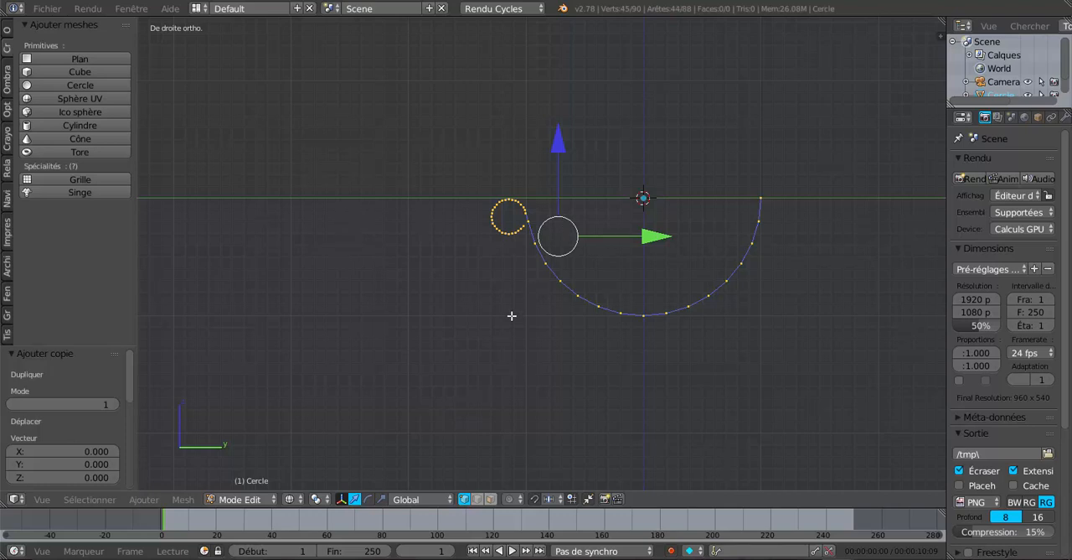
{"action": "key", "text": "KP_7"}
{"action": "left_click_drag", "start_coordinate": [627, 235], "coordinate": [683, 233]}
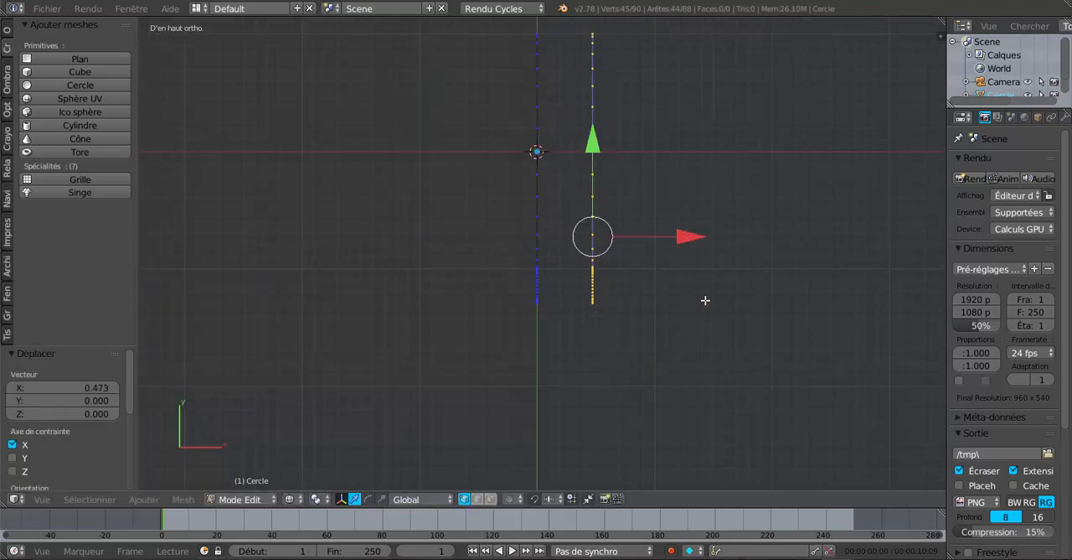
Separate the duplicated profile into its own object and open that object for mesh editing.
{"action": "key", "text": "ctrl+p"}
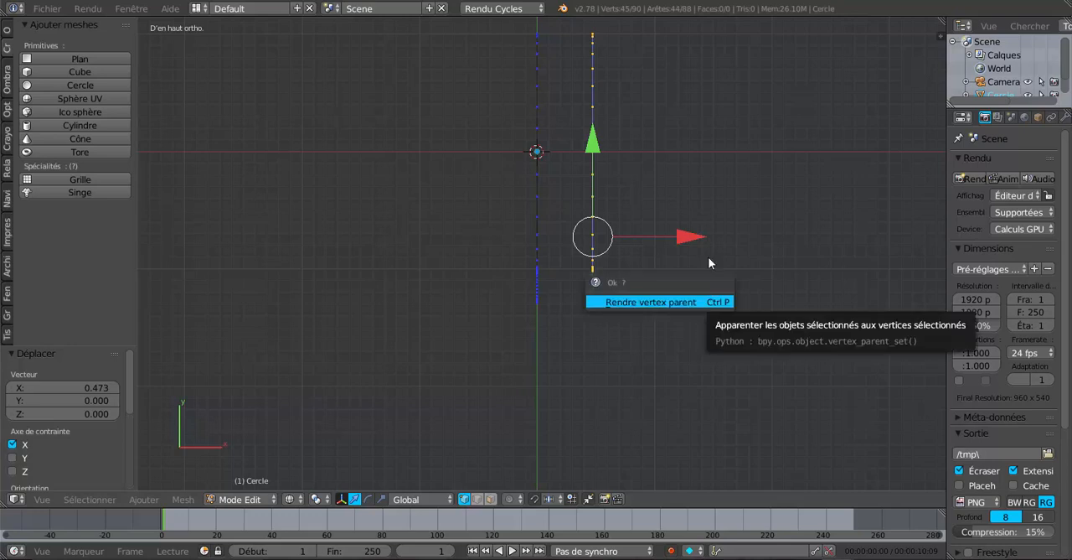
{"action": "key", "text": "p"}
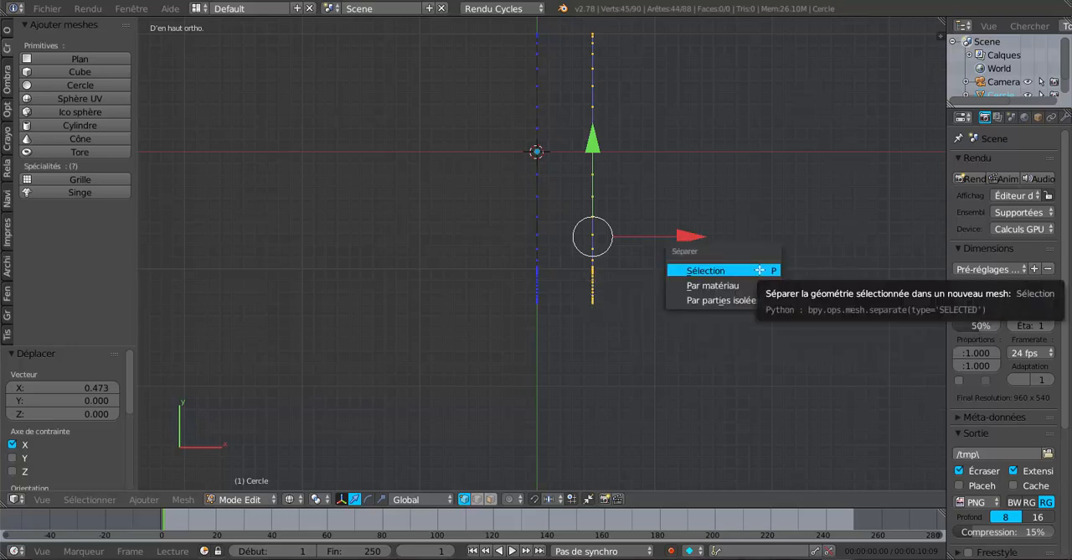
{"action": "left_click", "coordinate": [750, 268]}
{"action": "key", "text": "Tab"}
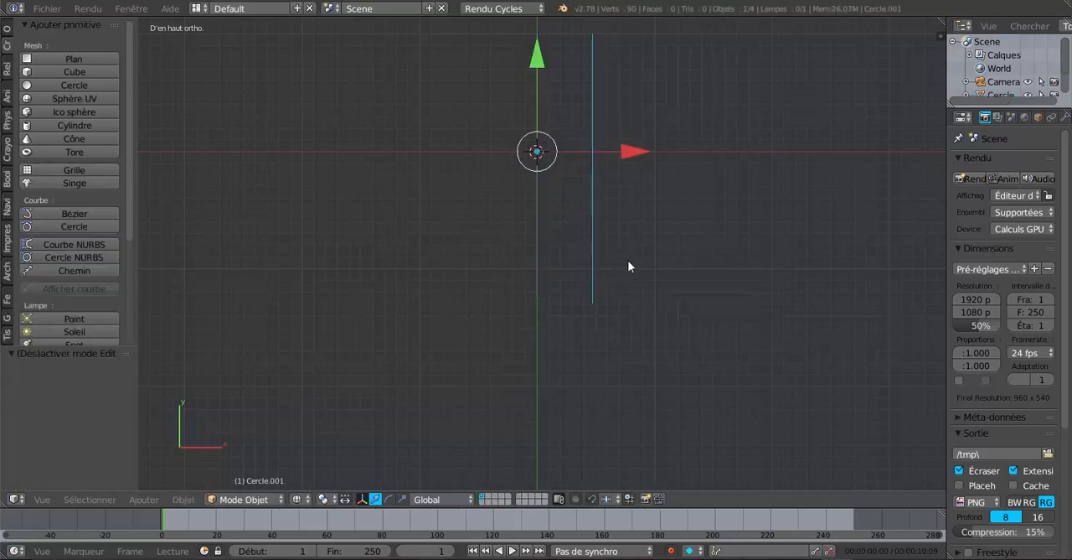
{"action": "key", "text": "Tab"}
Select the copied profile's small circle together with the vertex joining it to the arc, and rotate them 180° about Z.
{"action": "middle_click_drag", "start_coordinate": [696, 297], "coordinate": [546, 256]}
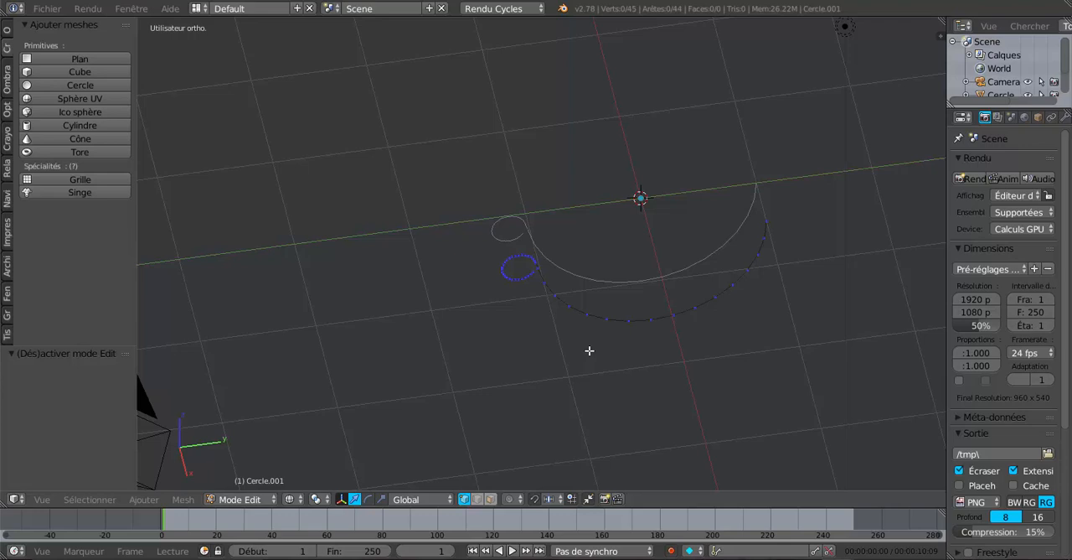
{"action": "key", "text": "KP_1"}
{"action": "key", "text": "KP_3"}
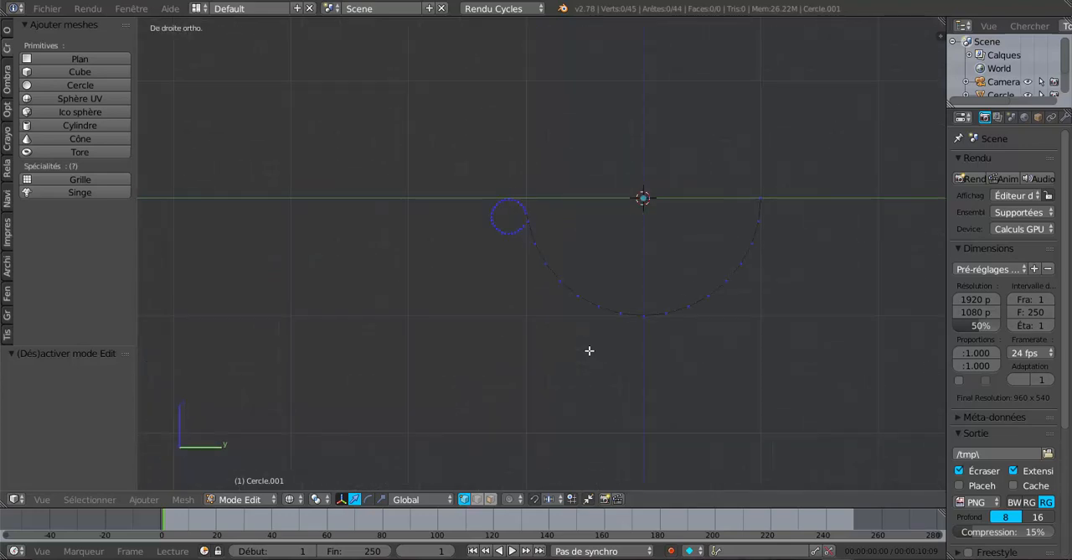
{"action": "scroll", "coordinate": [548, 273], "scroll_direction": "up", "scroll_amount": 2}
{"action": "middle_click_drag", "start_coordinate": [598, 260], "coordinate": [653, 303], "text": "shift"}
{"action": "scroll", "coordinate": [615, 290], "scroll_direction": "up", "scroll_amount": 1}
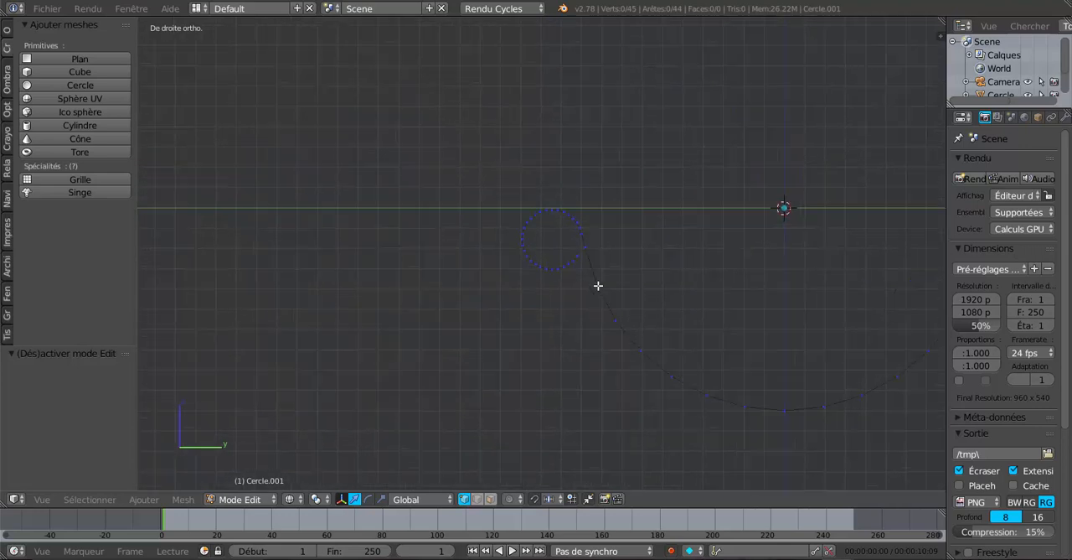
{"action": "scroll", "coordinate": [576, 225], "scroll_direction": "up", "scroll_amount": 2}
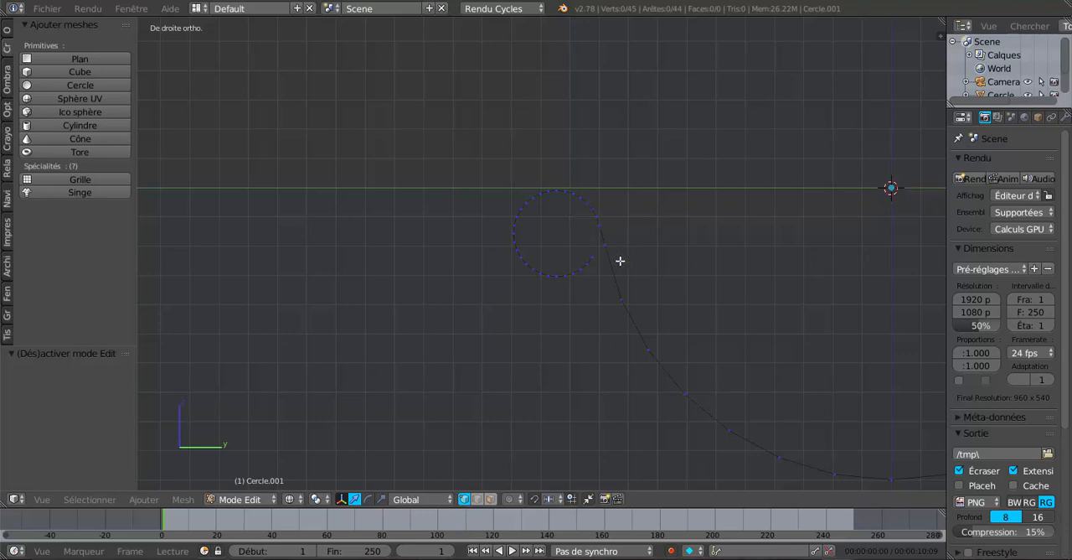
{"action": "key", "text": "a"}
{"action": "key", "text": "a"}
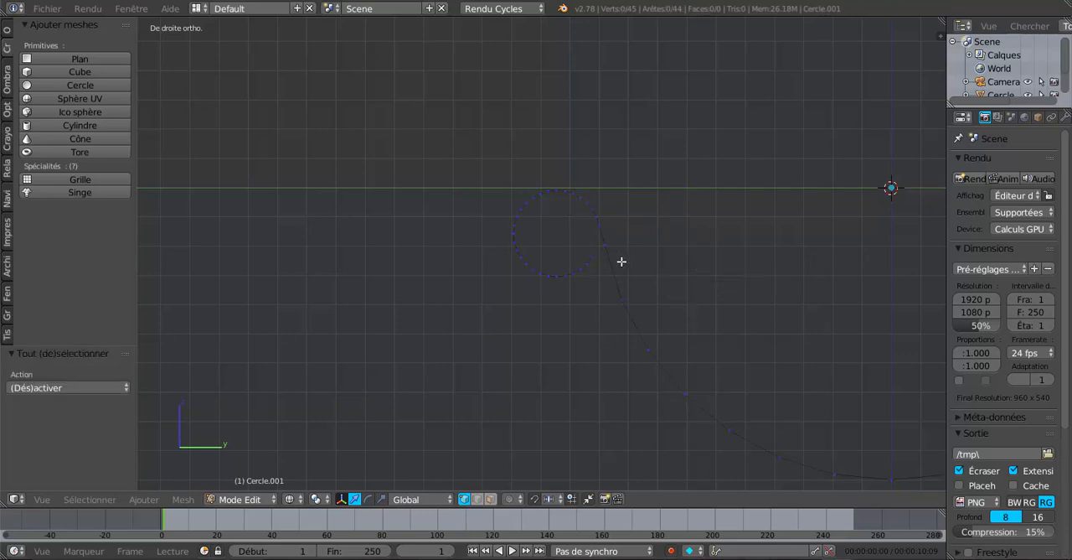
{"action": "key", "text": "c"}
{"action": "mouse_move", "coordinate": [614, 244]}
{"action": "left_mouse_down"}
{"action": "mouse_move", "coordinate": [537, 201]}
{"action": "mouse_move", "coordinate": [519, 232]}
{"action": "mouse_move", "coordinate": [589, 254]}
{"action": "mouse_move", "coordinate": [531, 253]}
{"action": "mouse_move", "coordinate": [599, 190]}
{"action": "left_mouse_up"}
{"action": "right_click", "coordinate": [603, 243]}
{"action": "scroll", "coordinate": [667, 223], "scroll_direction": "up", "scroll_amount": 2}
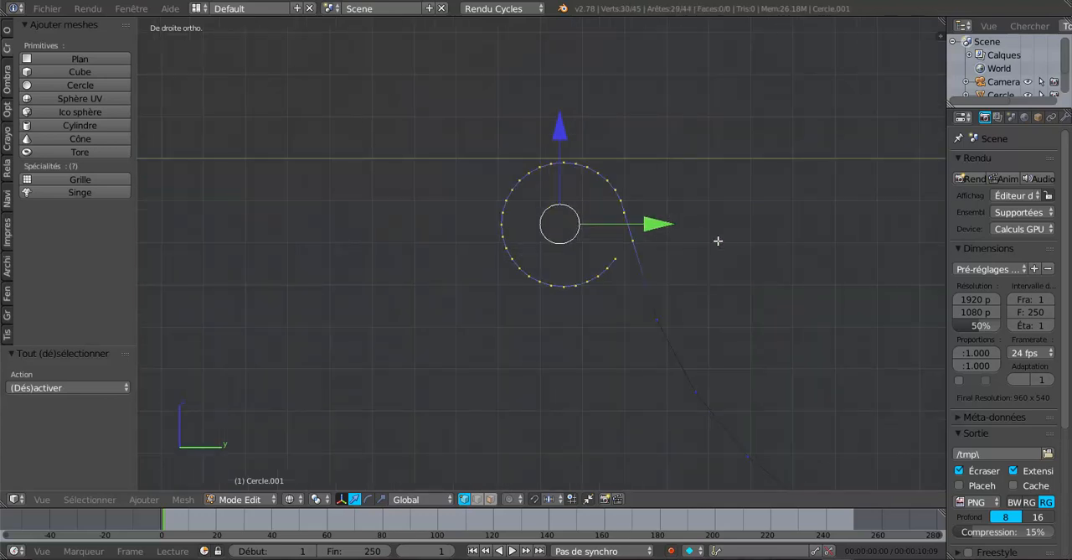
{"action": "left_click", "coordinate": [380, 499]}
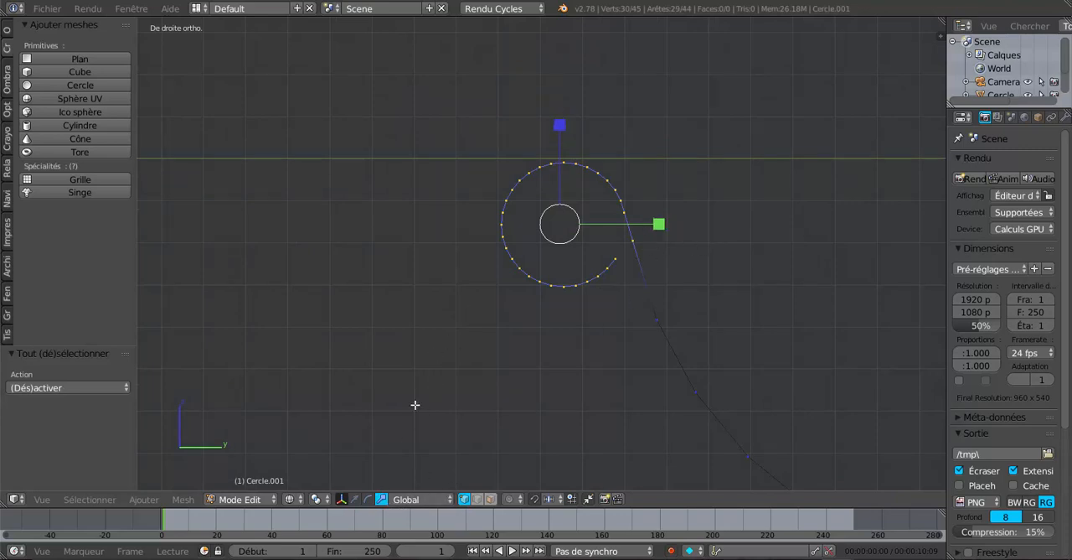
{"action": "left_click", "coordinate": [355, 500]}
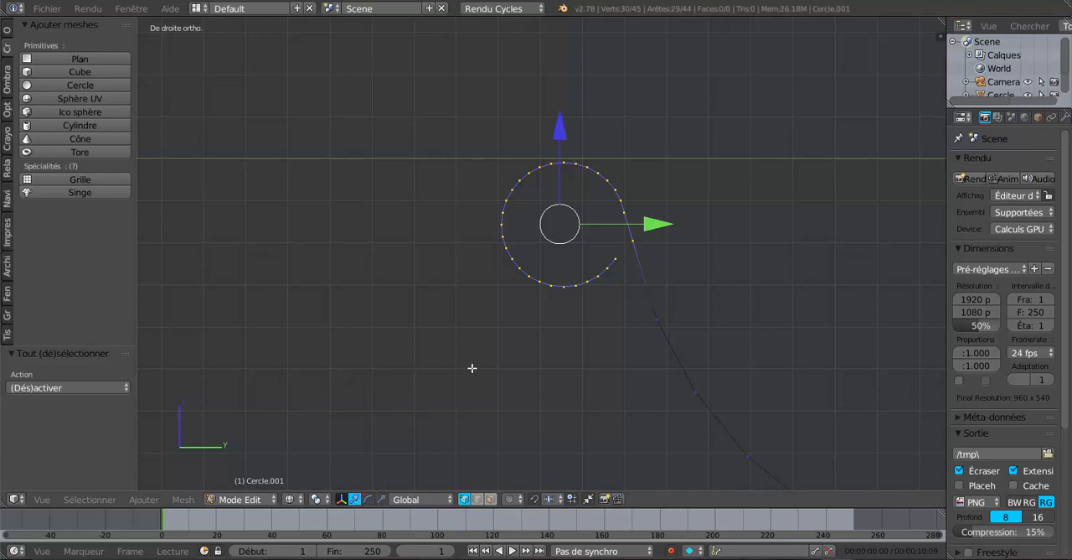
{"action": "type", "text": "rz"}
{"action": "type", "text": "18"}
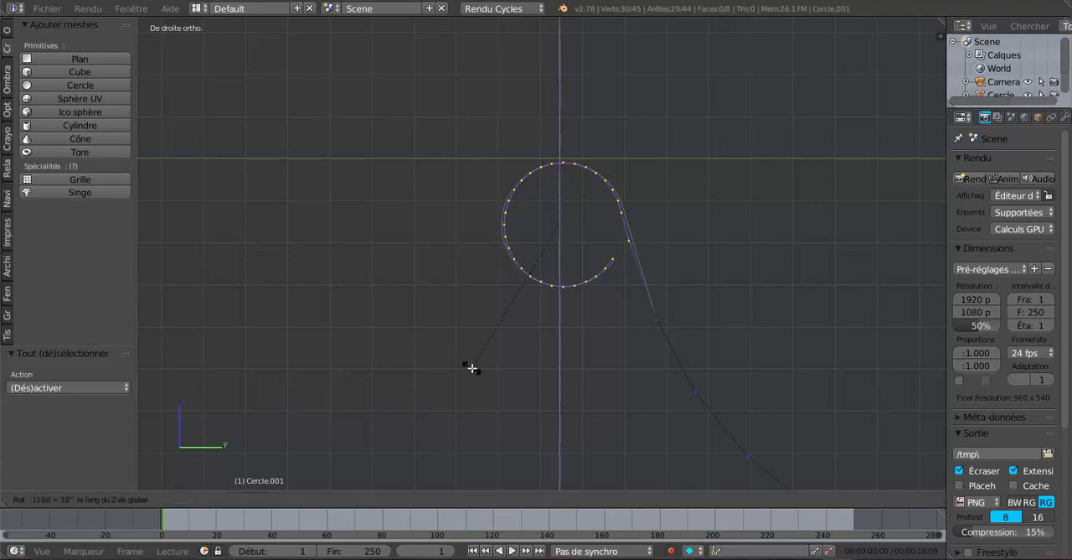
{"action": "type", "text": "0"}
{"action": "key", "text": "Return"}
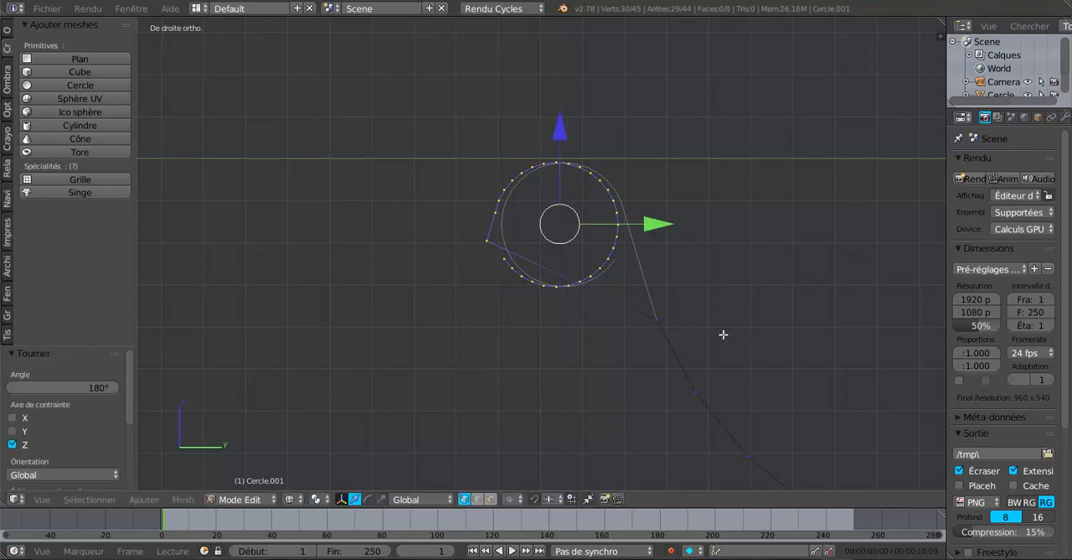
Rotate the flipped circle about -106° in the side view and shift it about 0.006 along Y and 0.004 along Z onto the original.
{"action": "key", "text": "r"}
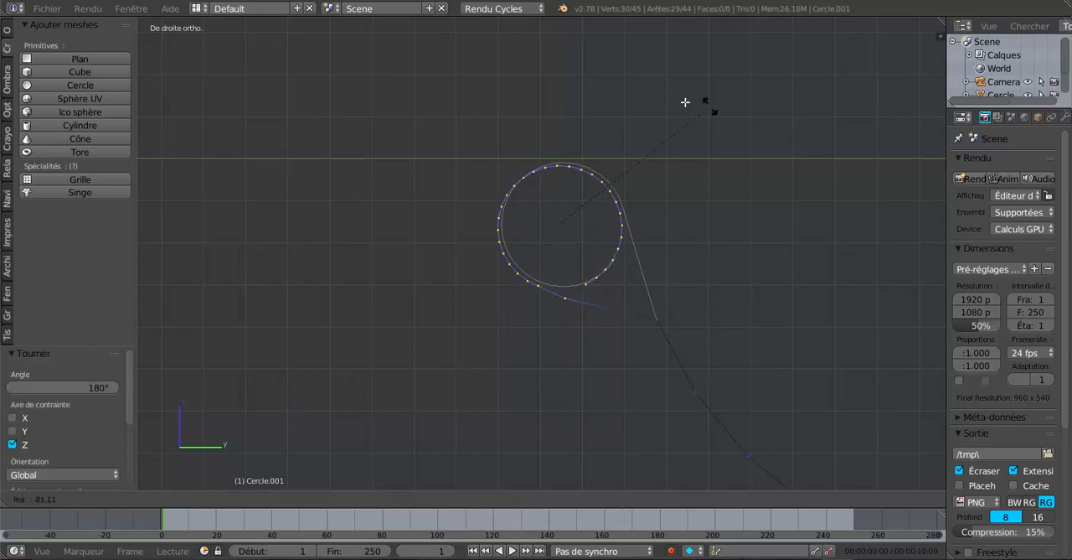
{"action": "left_click", "coordinate": [622, 106]}
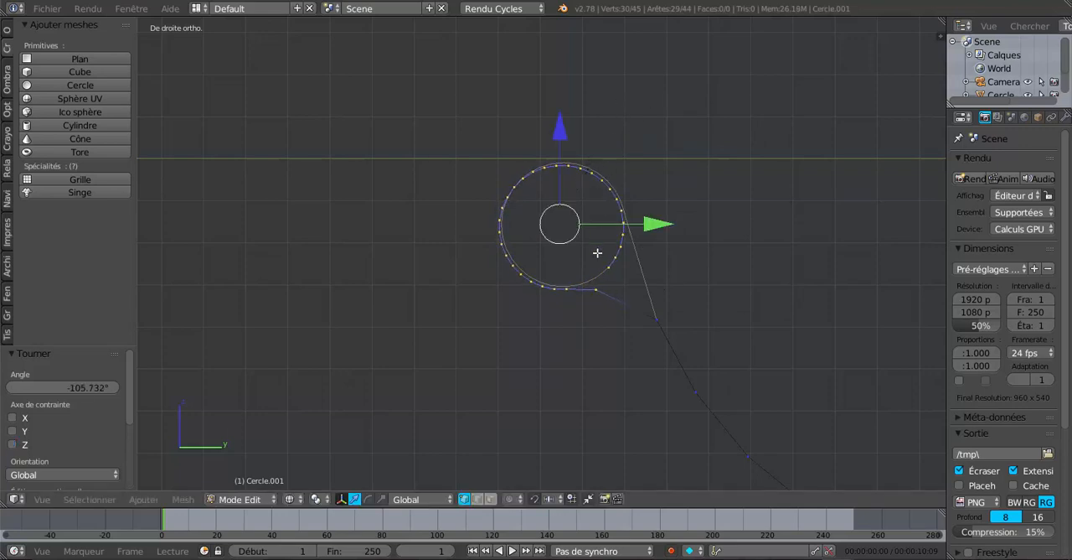
{"action": "scroll", "coordinate": [598, 252], "scroll_direction": "up", "scroll_amount": 3}
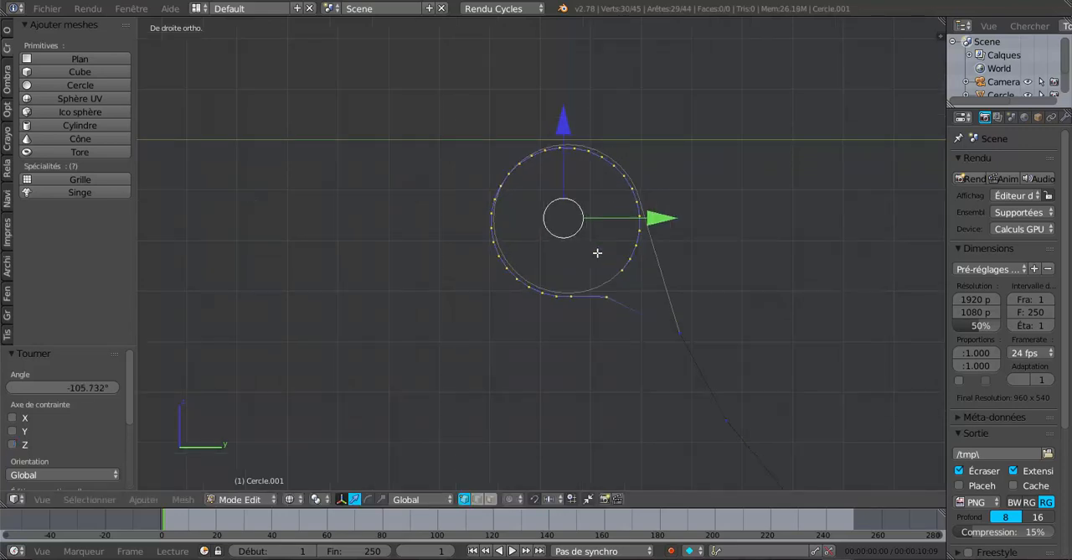
{"action": "left_click", "coordinate": [662, 214]}
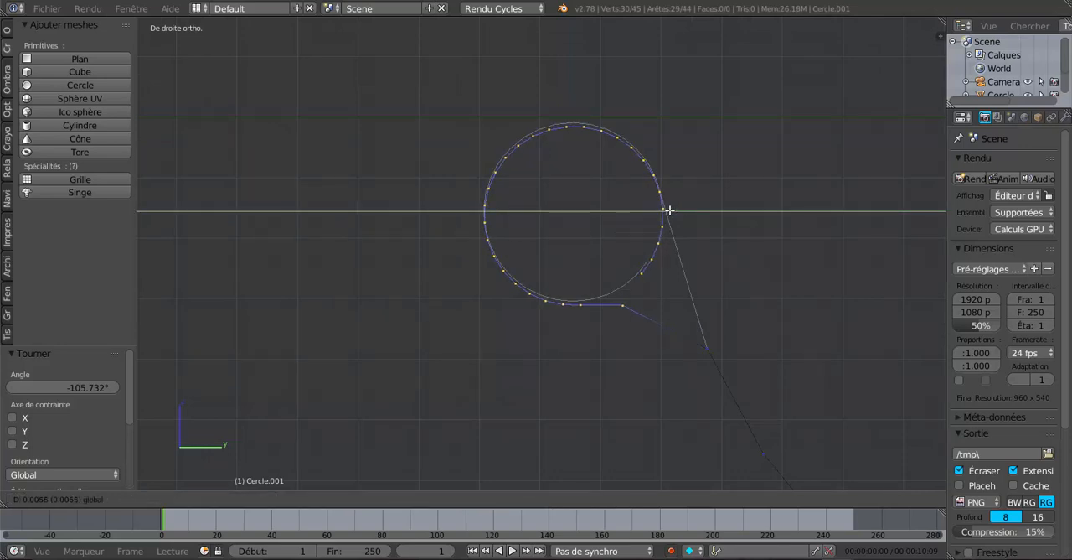
{"action": "left_click", "coordinate": [669, 210]}
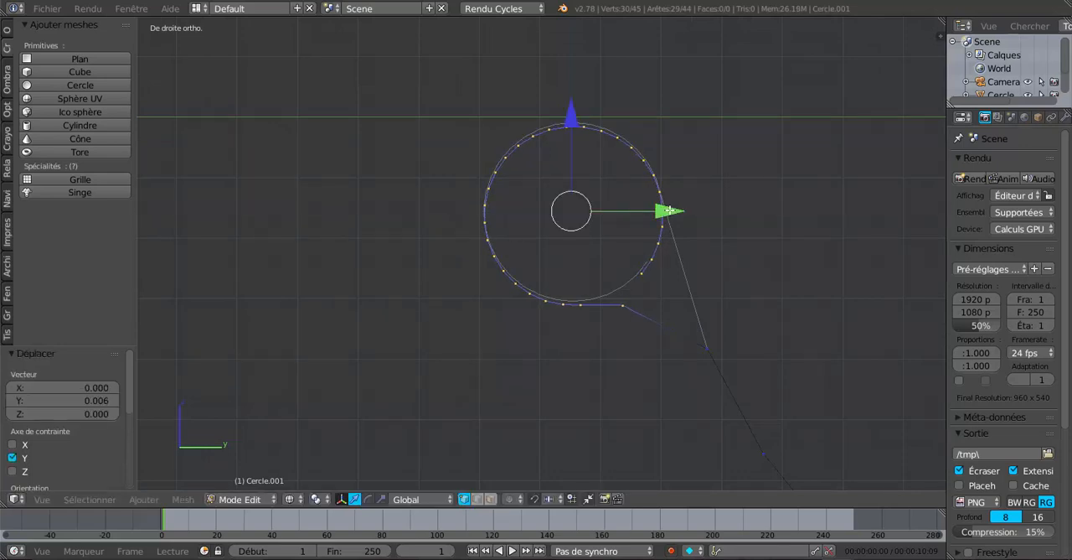
{"action": "left_click", "coordinate": [573, 114]}
{"action": "left_click", "coordinate": [577, 116]}
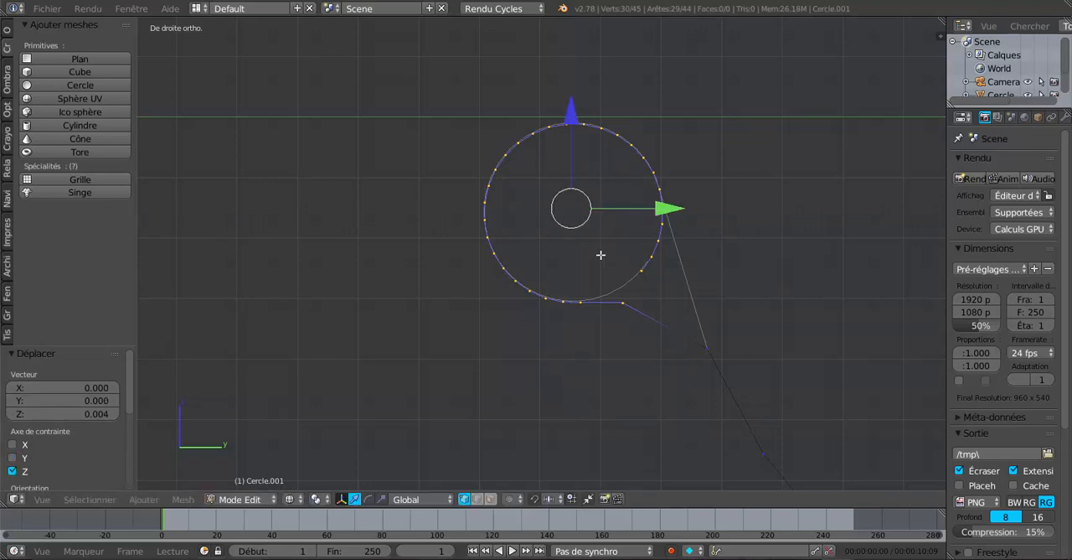
Slide the two vertices between the copied roll and the arc by factors of about 0.514 and 0.511 to smooth the junction.
{"action": "right_click", "coordinate": [624, 305]}
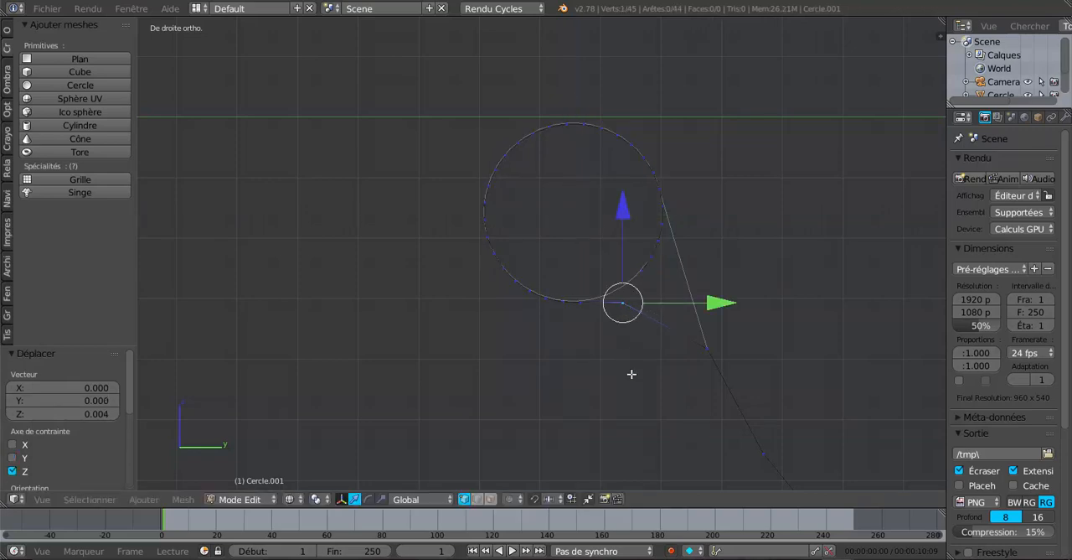
{"action": "key", "text": "shift+v"}
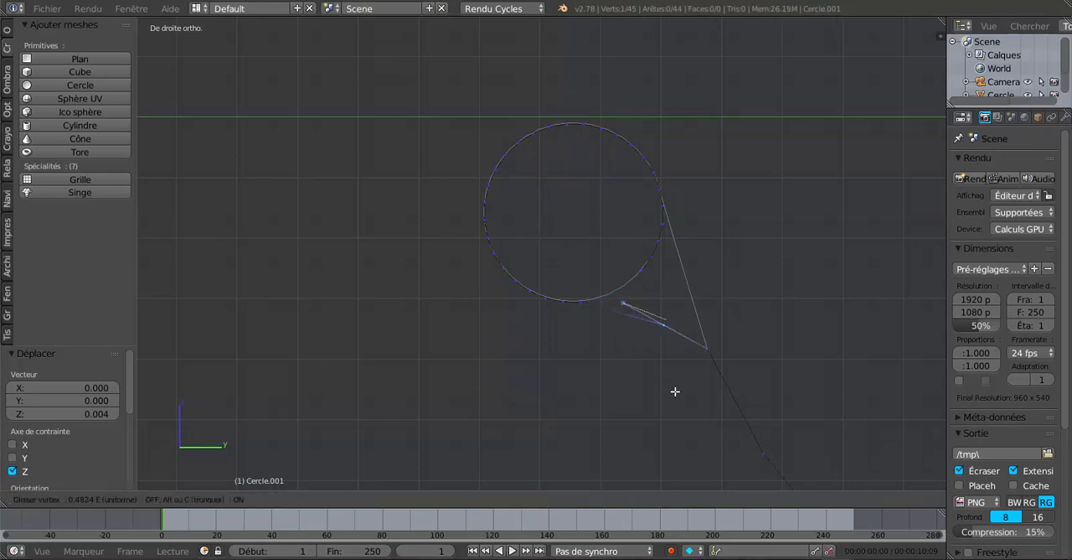
{"action": "left_click", "coordinate": [676, 393]}
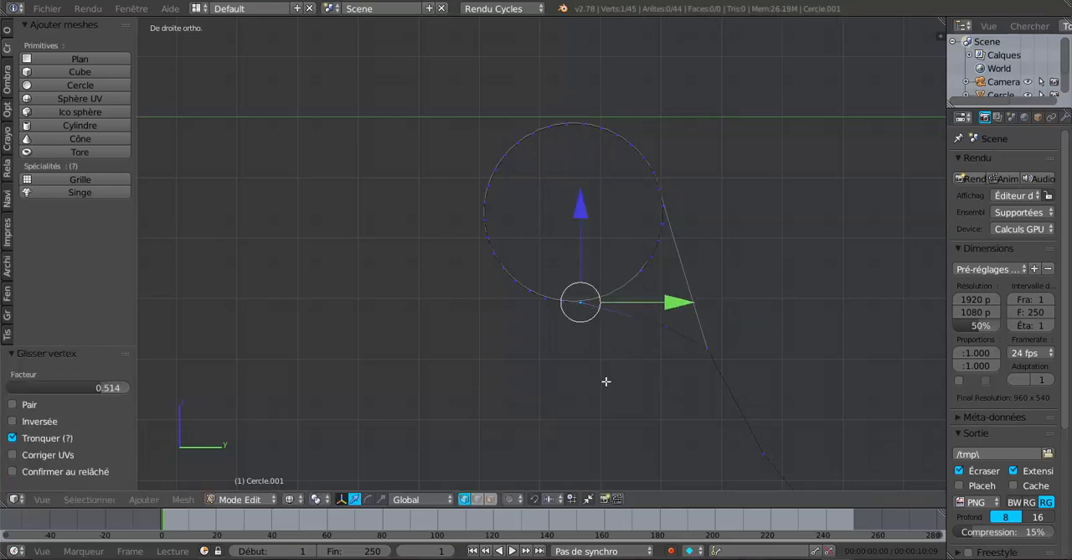
{"action": "key", "text": "shift+v"}
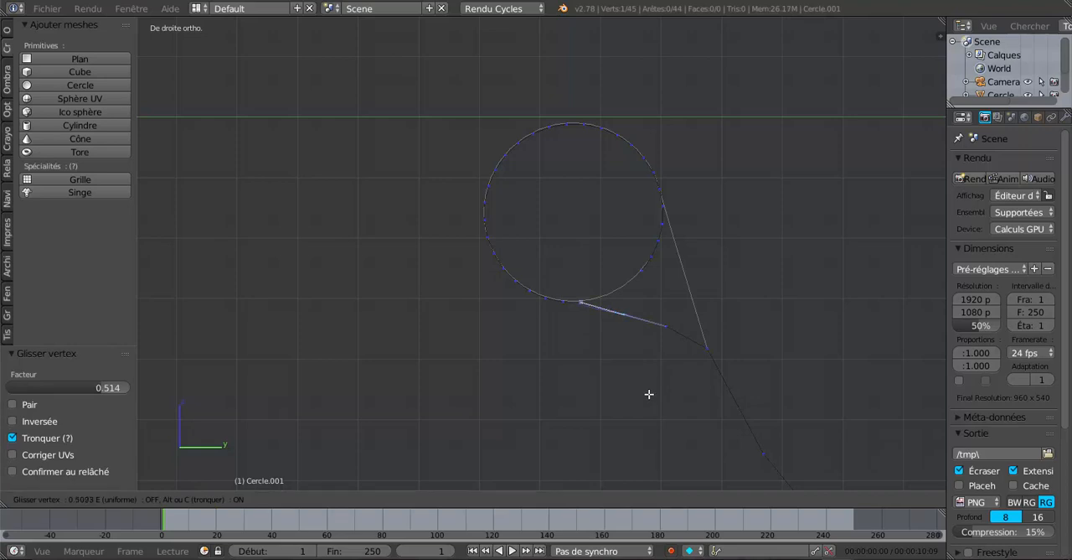
{"action": "left_click", "coordinate": [649, 395]}
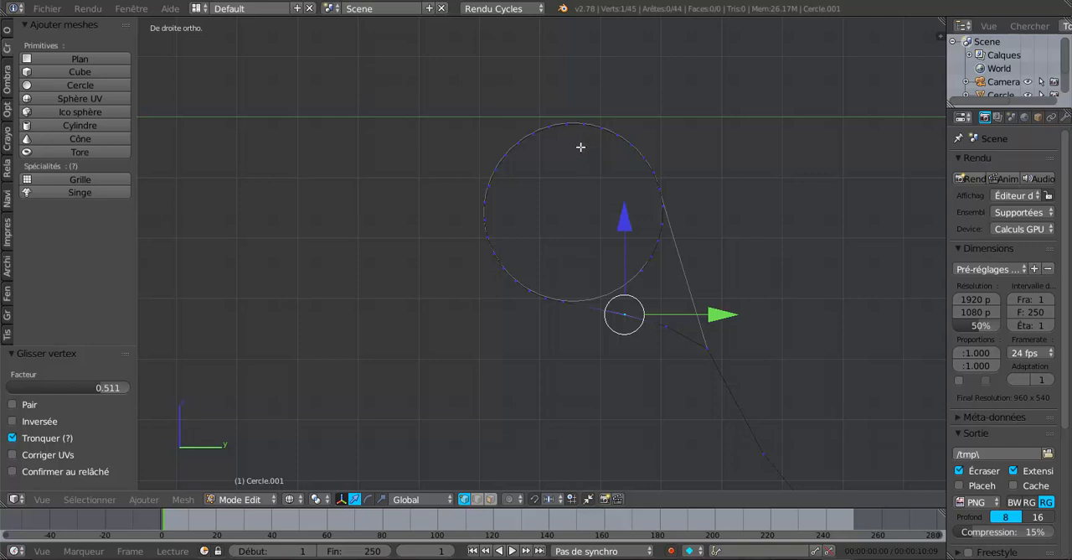
Delete the ten vertices on the arc-facing side of the copied small circle, leaving an open hook.
{"action": "key", "text": "a"}
{"action": "key", "text": "c"}
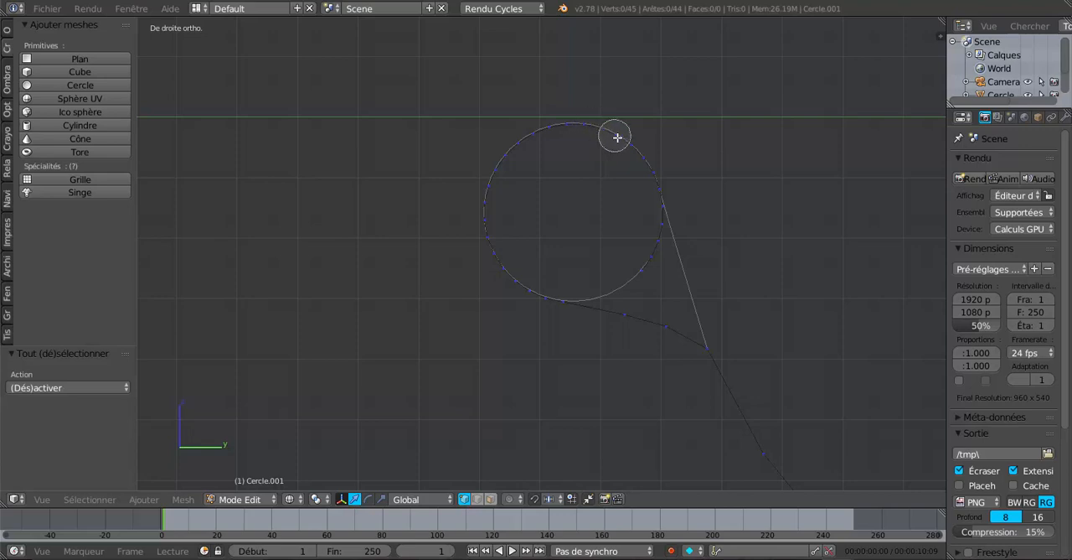
{"action": "mouse_move", "coordinate": [625, 141]}
{"action": "left_mouse_down"}
{"action": "mouse_move", "coordinate": [656, 196]}
{"action": "mouse_move", "coordinate": [653, 242]}
{"action": "left_mouse_up"}
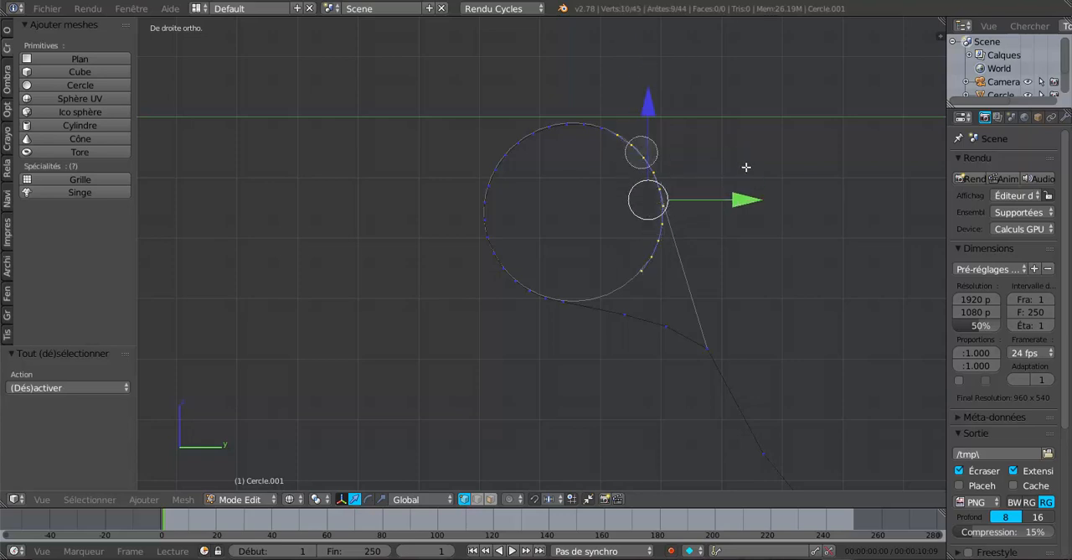
{"action": "right_click", "coordinate": [781, 171]}
{"action": "key", "text": "x"}
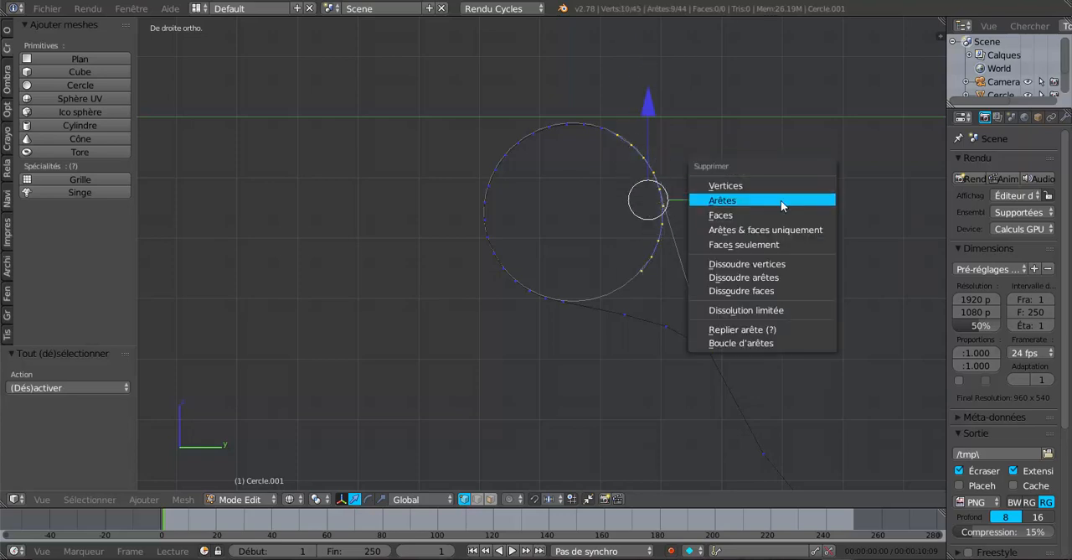
{"action": "left_click", "coordinate": [773, 186]}
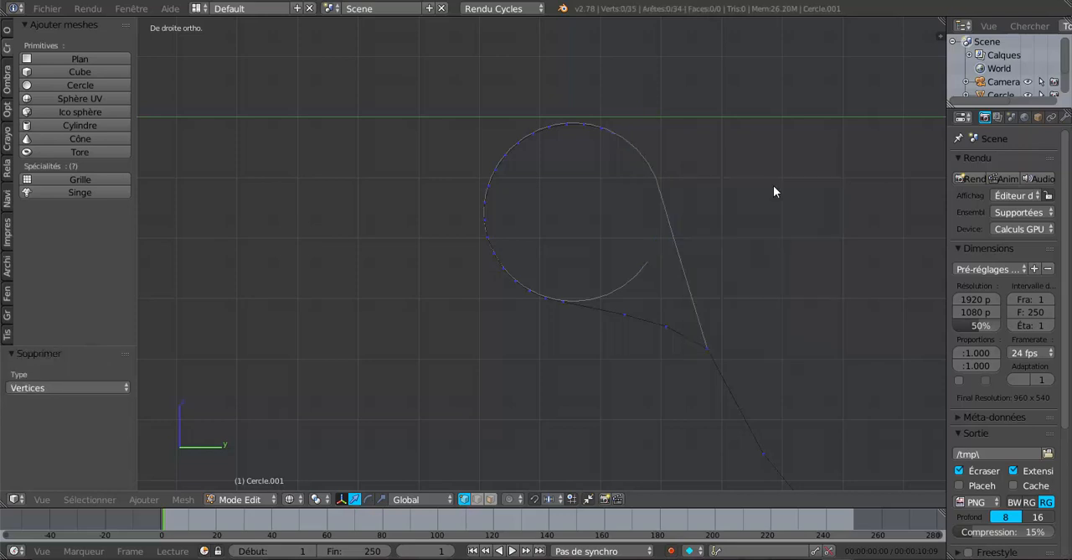
Extrude the entire copied profile a short distance along X into a narrow strip of faces.
{"action": "scroll", "coordinate": [750, 202], "scroll_direction": "down", "scroll_amount": 1}
{"action": "middle_click_drag", "start_coordinate": [750, 202], "coordinate": [751, 244]}
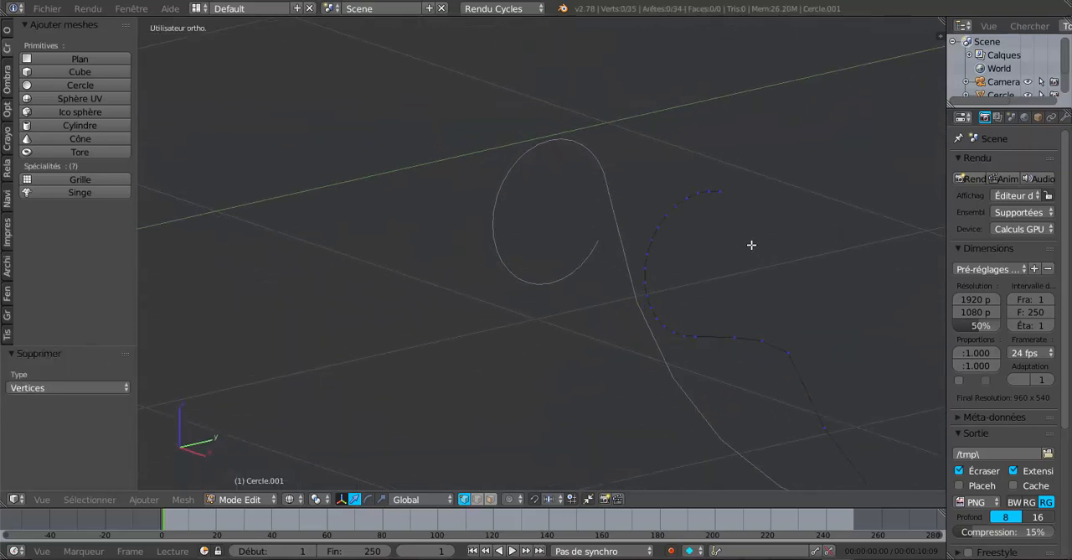
{"action": "middle_click_drag", "start_coordinate": [740, 362], "coordinate": [656, 339]}
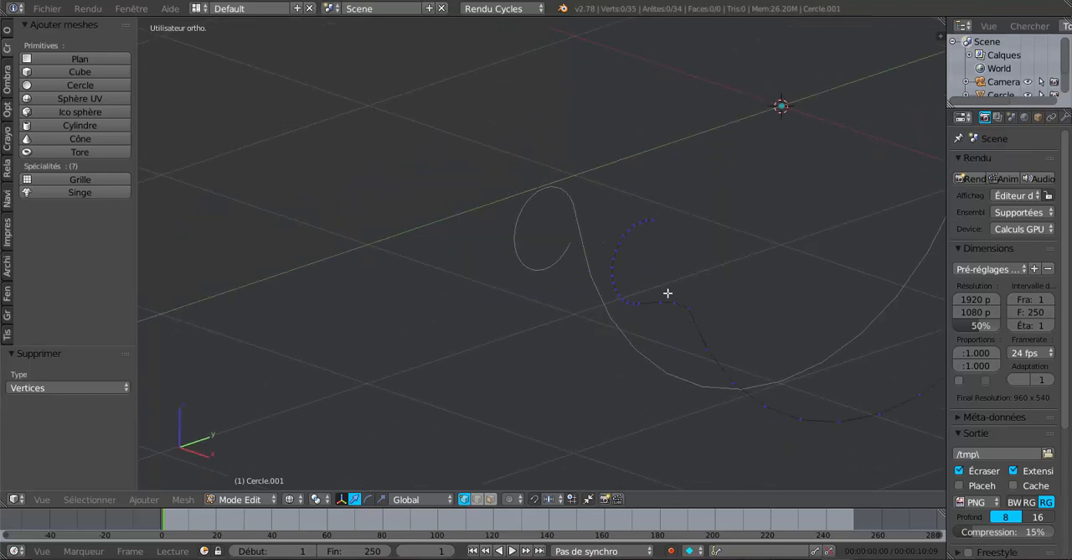
{"action": "key", "text": "a"}
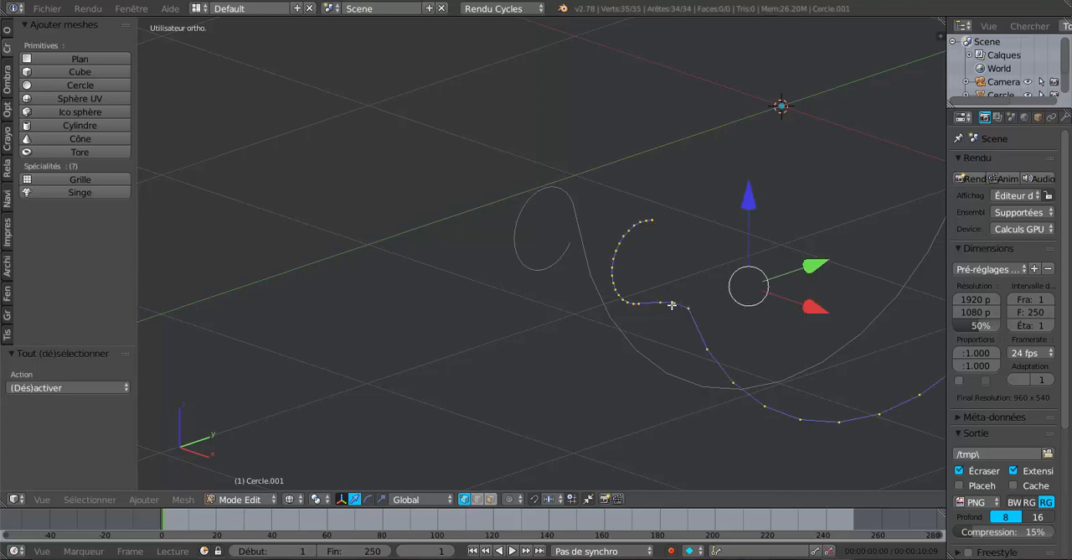
{"action": "middle_click_drag", "start_coordinate": [670, 304], "coordinate": [668, 336]}
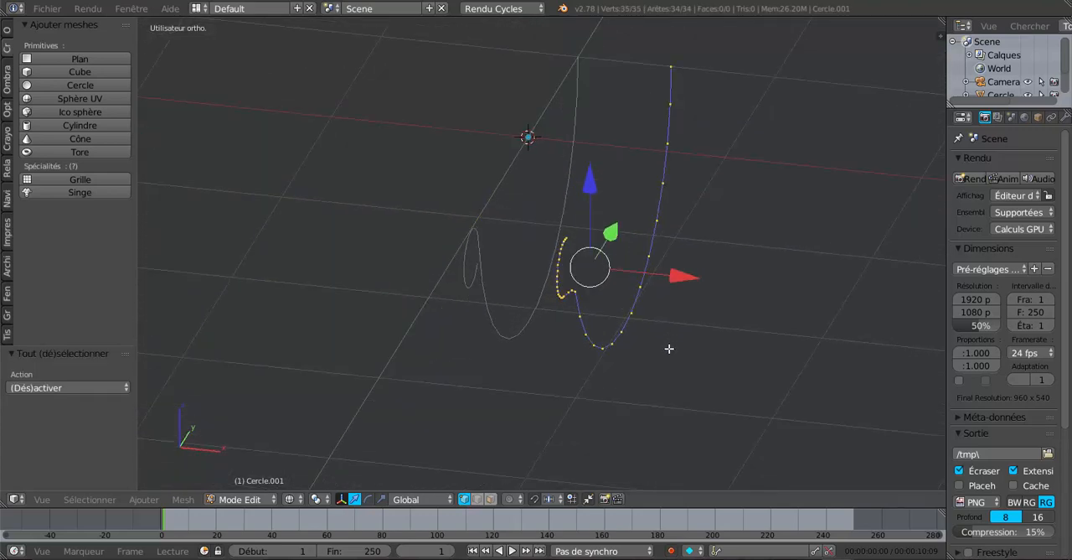
{"action": "key", "text": "e"}
{"action": "left_click", "coordinate": [669, 349]}
{"action": "left_click_drag", "start_coordinate": [683, 283], "coordinate": [717, 284]}
{"action": "middle_click_drag", "start_coordinate": [717, 285], "coordinate": [568, 402]}
{"action": "key", "text": "a"}
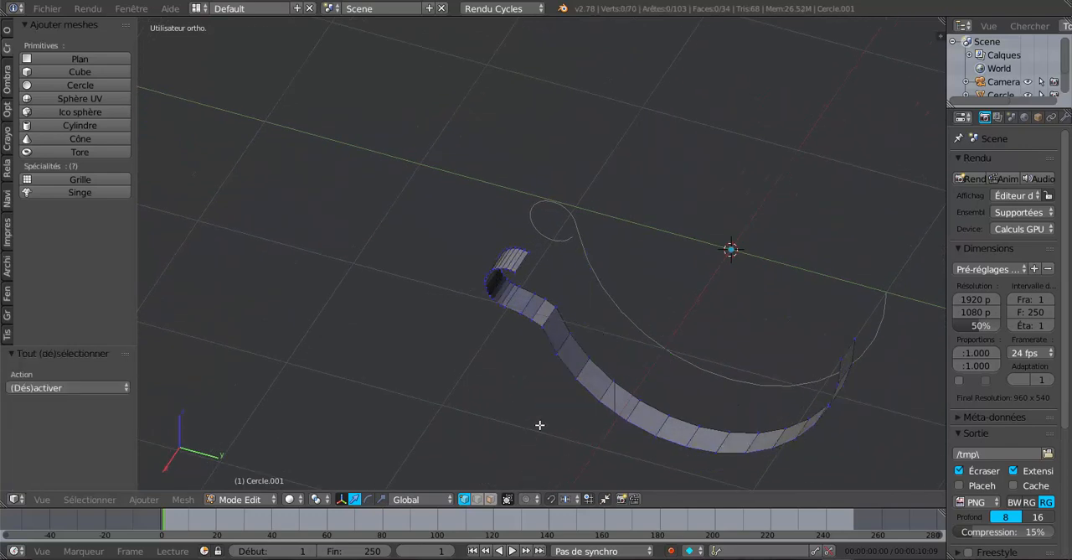
Select all faces of the extruded strip and recalculate their normals.
{"action": "key", "text": "a"}
{"action": "middle_click_drag", "start_coordinate": [547, 413], "coordinate": [570, 303]}
{"action": "left_click", "coordinate": [490, 498]}
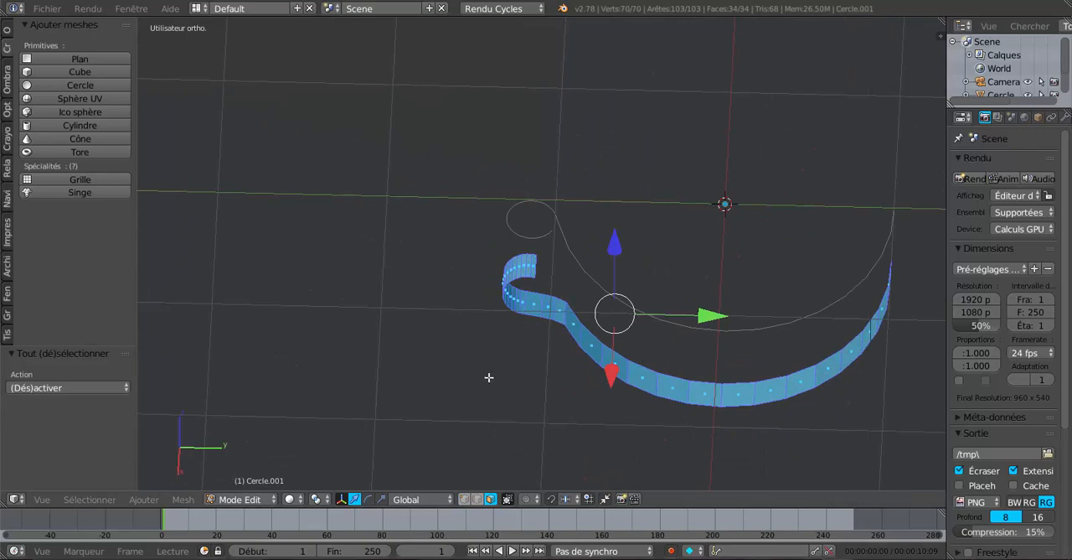
{"action": "middle_click_drag", "start_coordinate": [489, 377], "coordinate": [500, 384]}
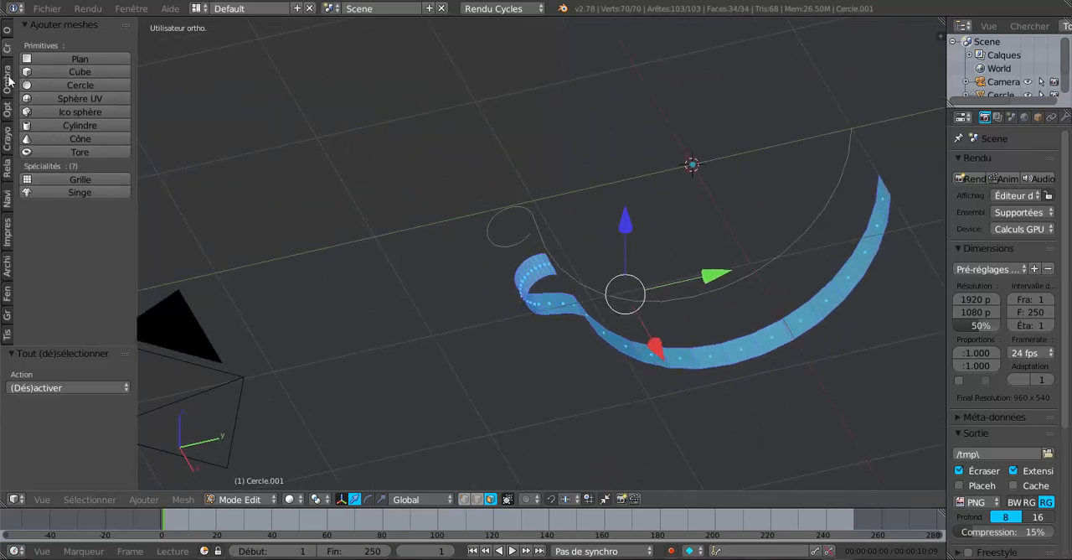
{"action": "left_click", "coordinate": [8, 79]}
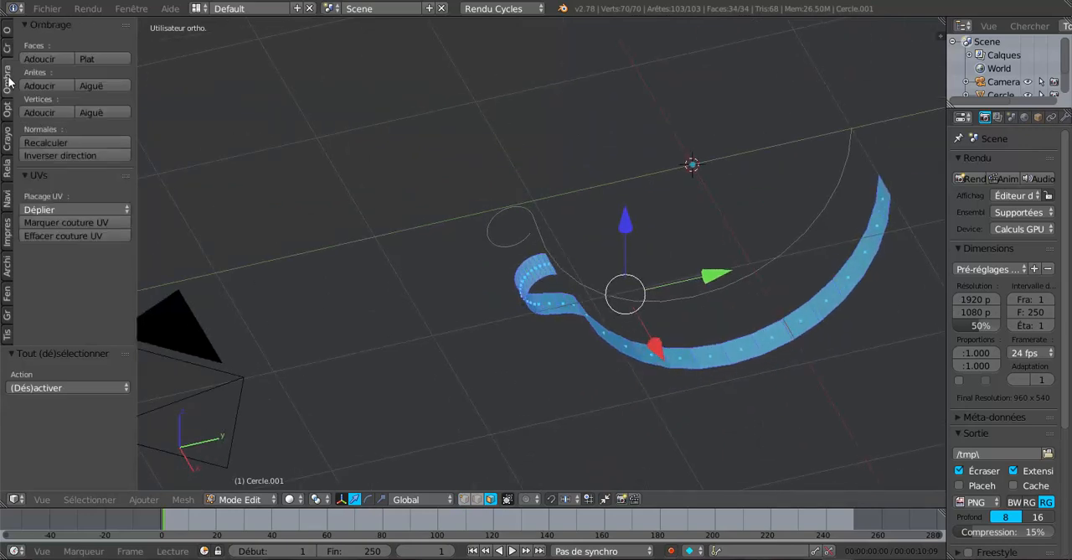
{"action": "left_click", "coordinate": [43, 141]}
{"action": "middle_click_drag", "start_coordinate": [580, 341], "coordinate": [556, 382]}
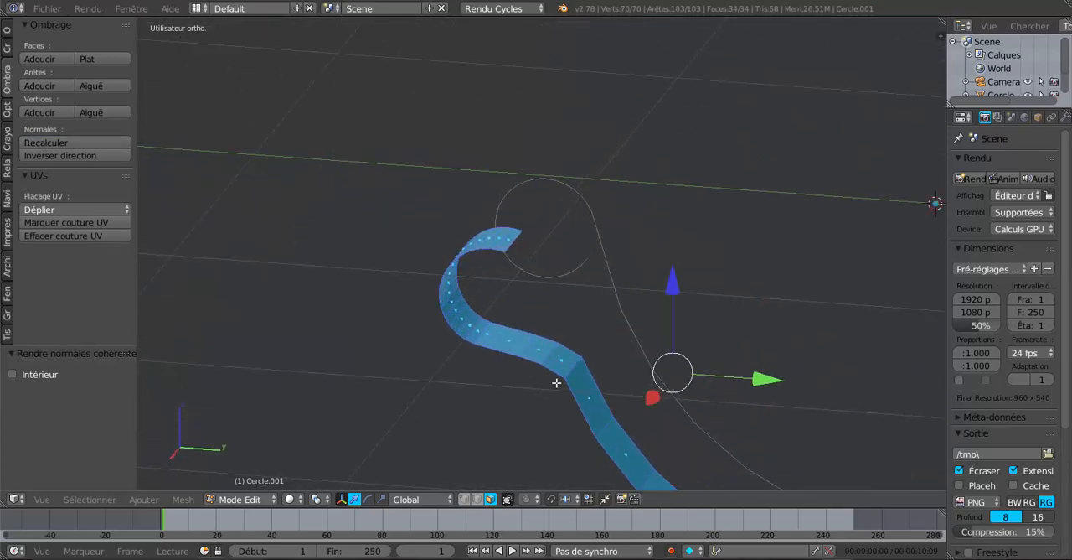
Slide the cross edge at the strip's bend by a factor of about 0.18 towards the arc.
{"action": "left_click", "coordinate": [478, 499]}
{"action": "right_click", "coordinate": [574, 367]}
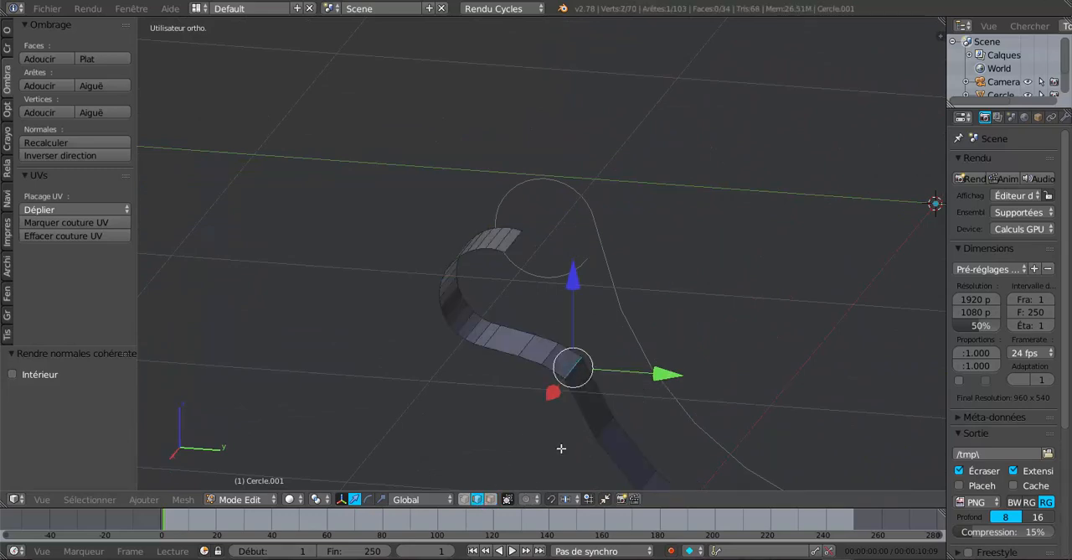
{"action": "key", "text": "g"}
{"action": "key", "text": "g"}
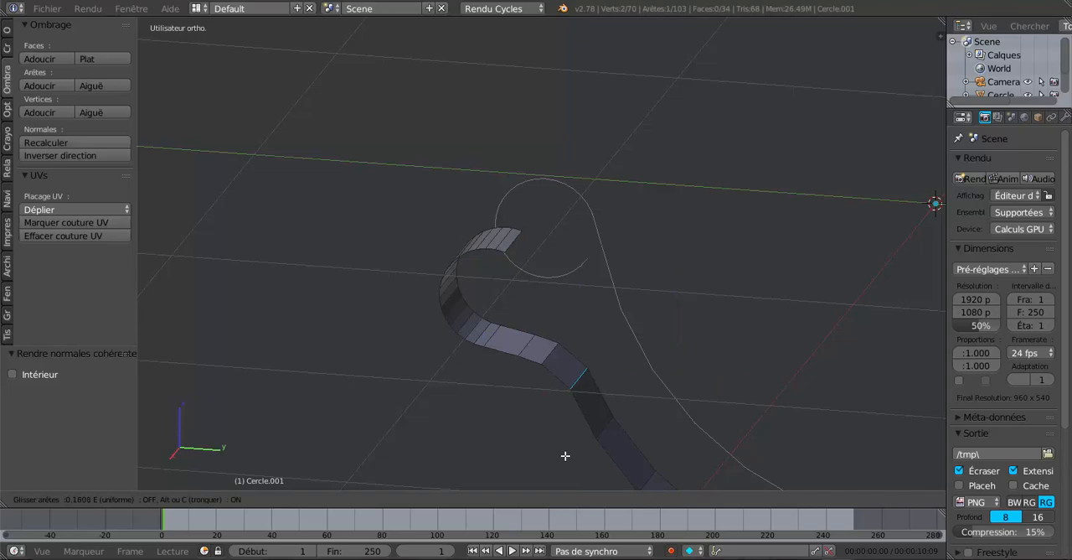
{"action": "left_click", "coordinate": [565, 455]}
{"action": "middle_click_drag", "start_coordinate": [573, 446], "coordinate": [555, 410]}
{"action": "key", "text": "Tab"}
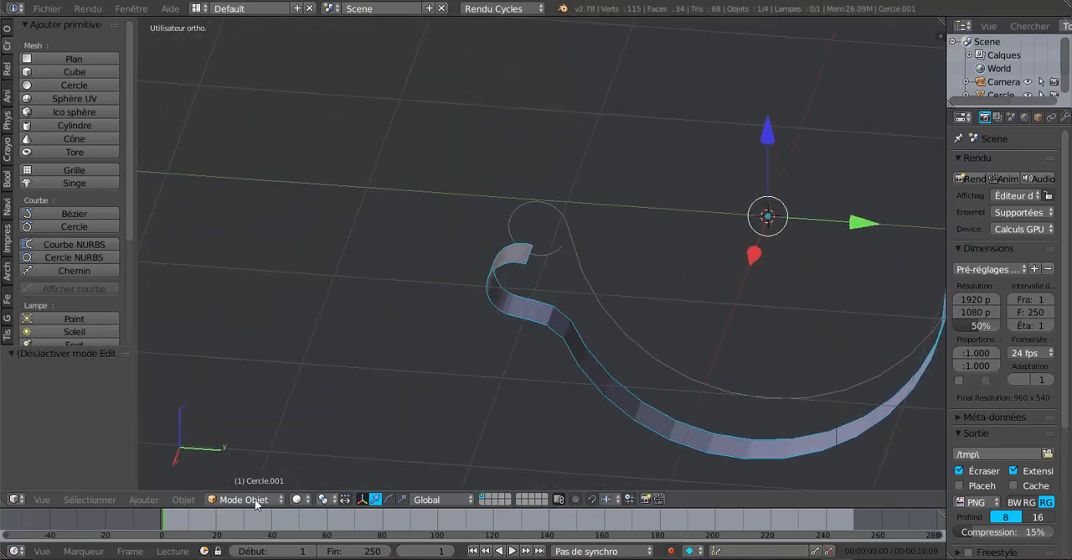
{"action": "left_click", "coordinate": [185, 500]}
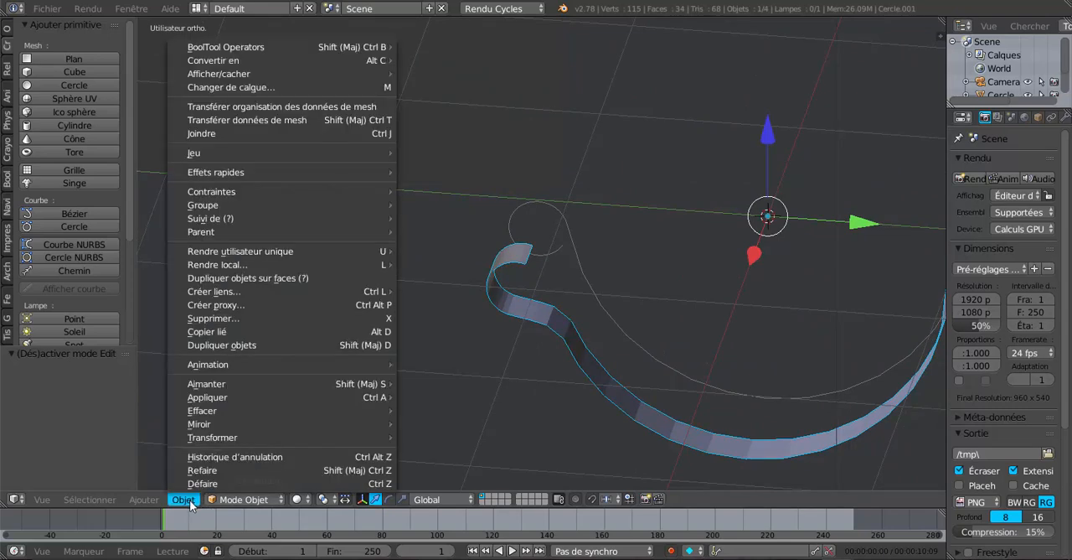
{"action": "key", "text": "Tab"}
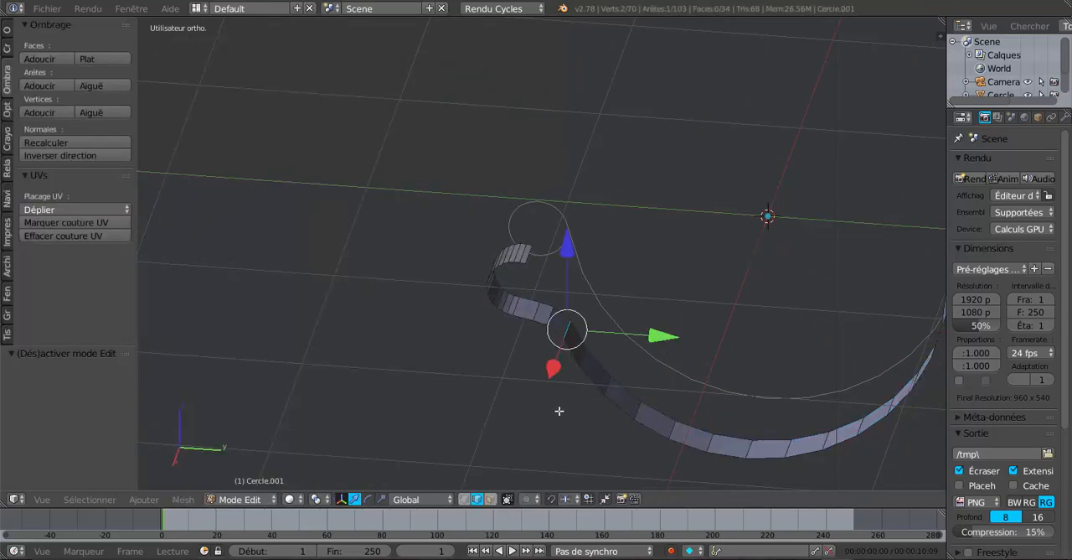
Select the whole strip in mesh editing and apply Solidify to its faces.
{"action": "key", "text": "a"}
{"action": "key", "text": "a"}
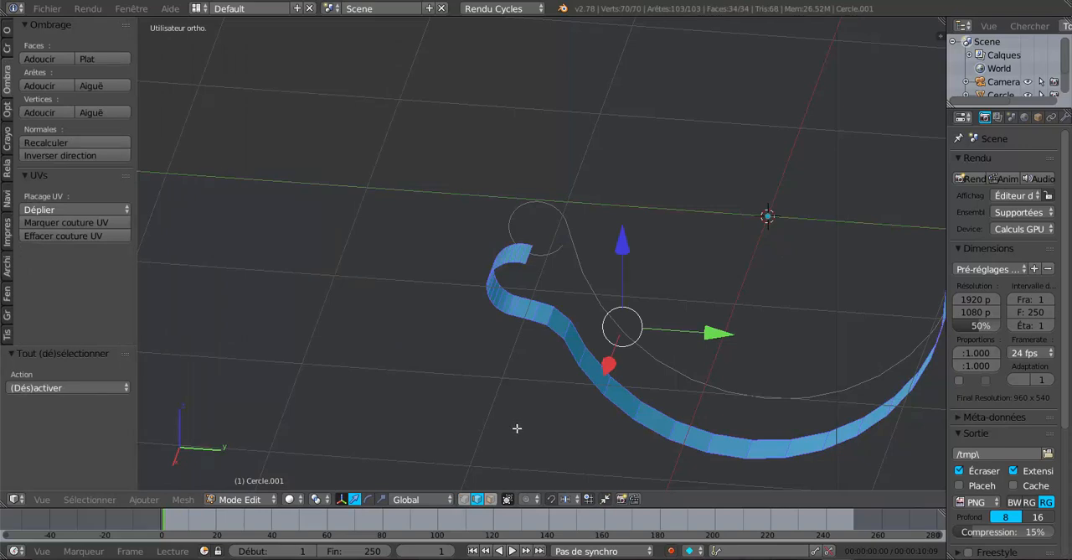
{"action": "left_click", "coordinate": [184, 499]}
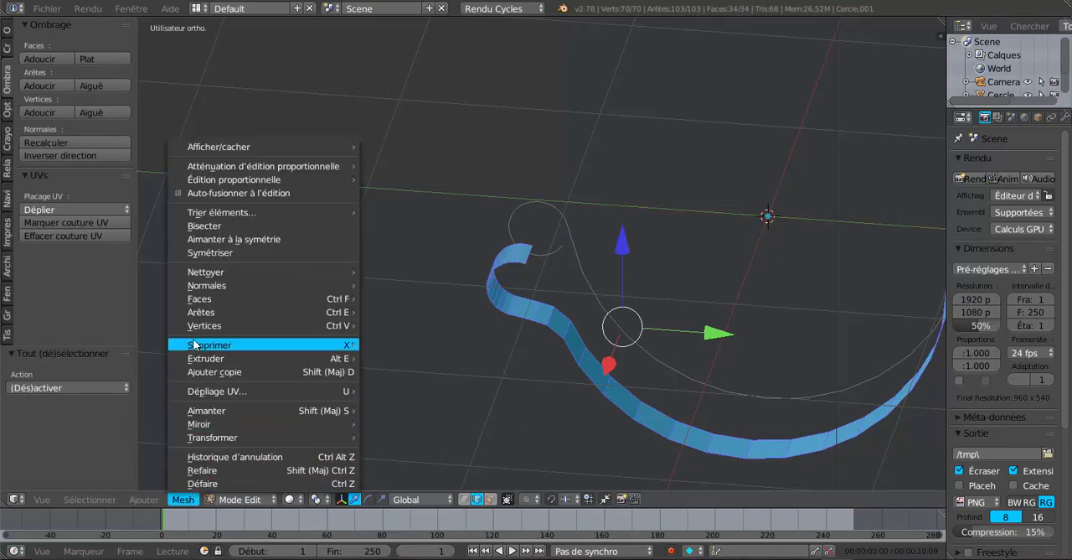
{"action": "mouse_move", "coordinate": [200, 312]}
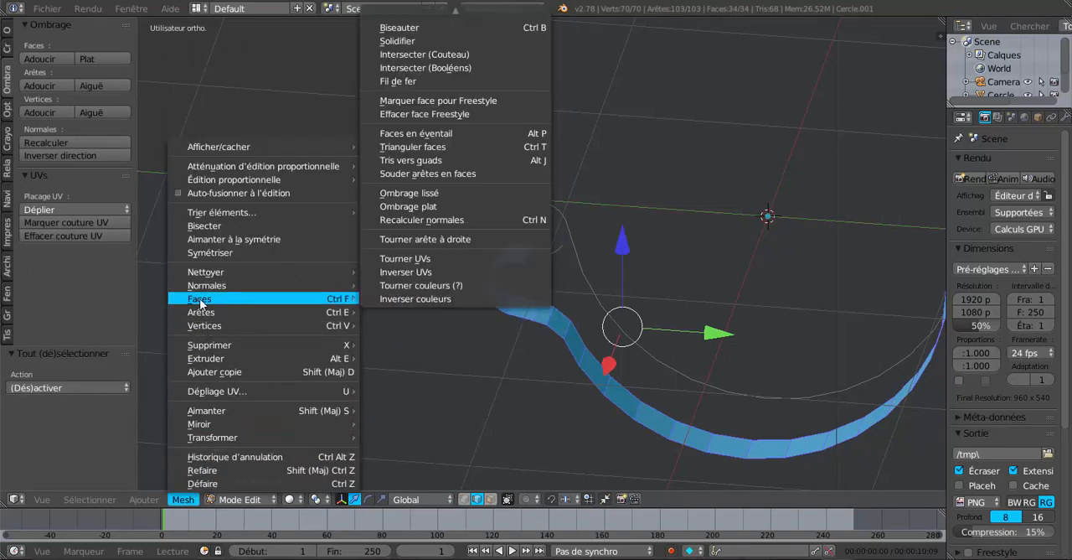
{"action": "left_click", "coordinate": [397, 40]}
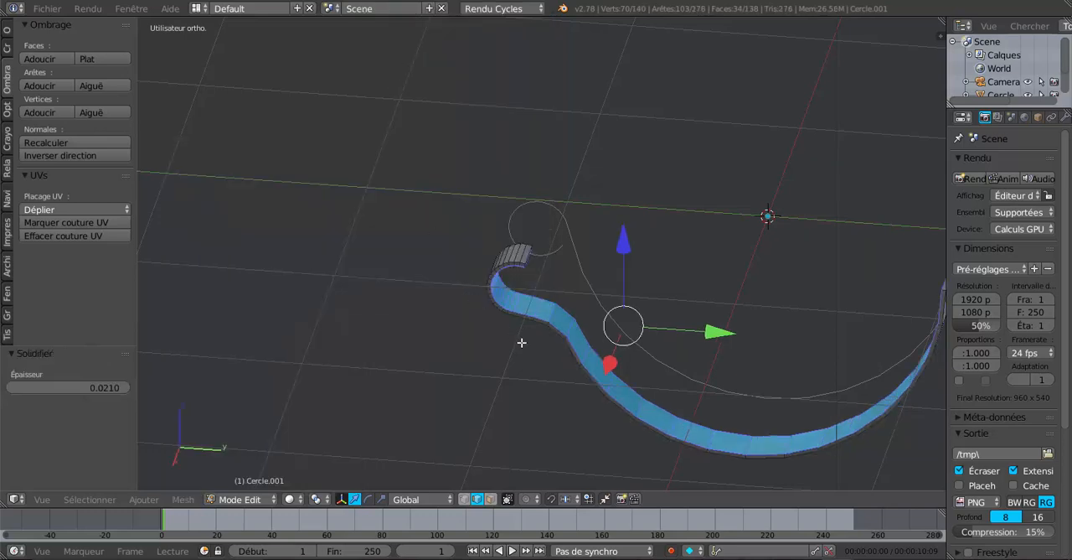
{"action": "middle_click_drag", "start_coordinate": [569, 401], "coordinate": [607, 393]}
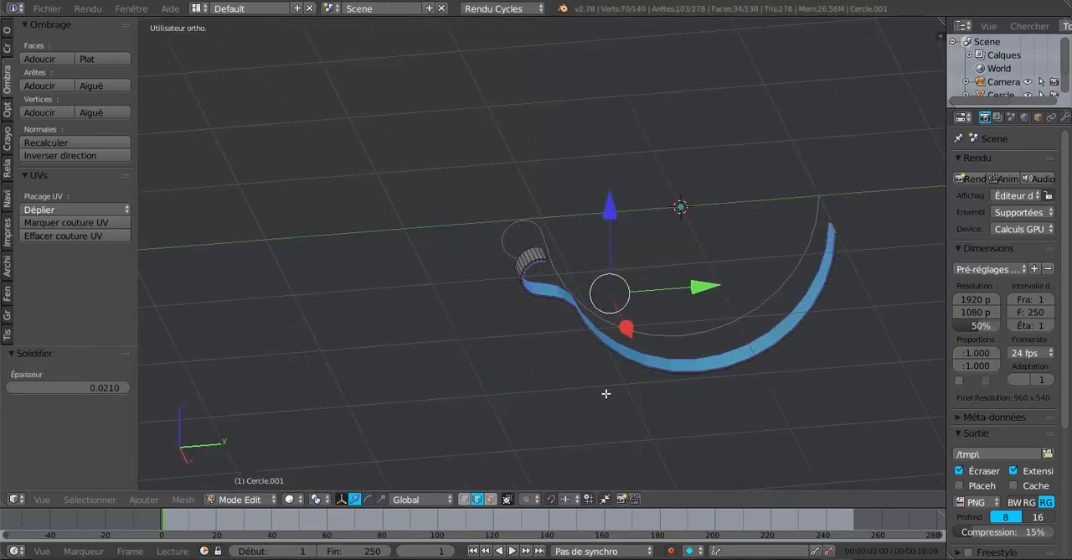
{"action": "scroll", "coordinate": [578, 399], "scroll_direction": "up", "scroll_amount": 2}
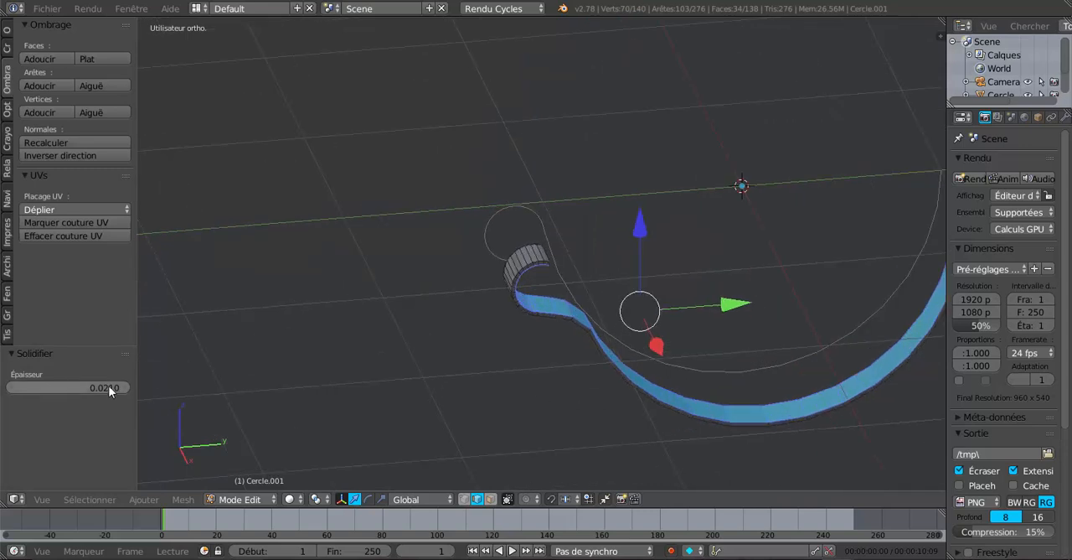
Set the Solidify thickness to -0.036.
{"action": "left_click_drag", "start_coordinate": [110, 387], "coordinate": [69, 388]}
{"action": "middle_click_drag", "start_coordinate": [378, 372], "coordinate": [324, 347]}
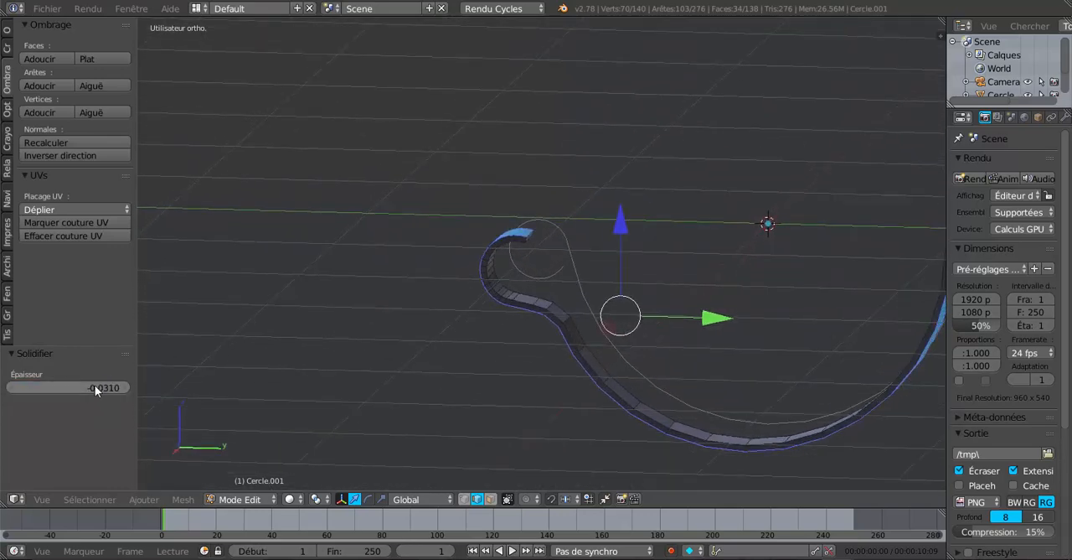
{"action": "left_click_drag", "start_coordinate": [68, 388], "coordinate": [69, 387]}
{"action": "middle_click_drag", "start_coordinate": [380, 378], "coordinate": [509, 386]}
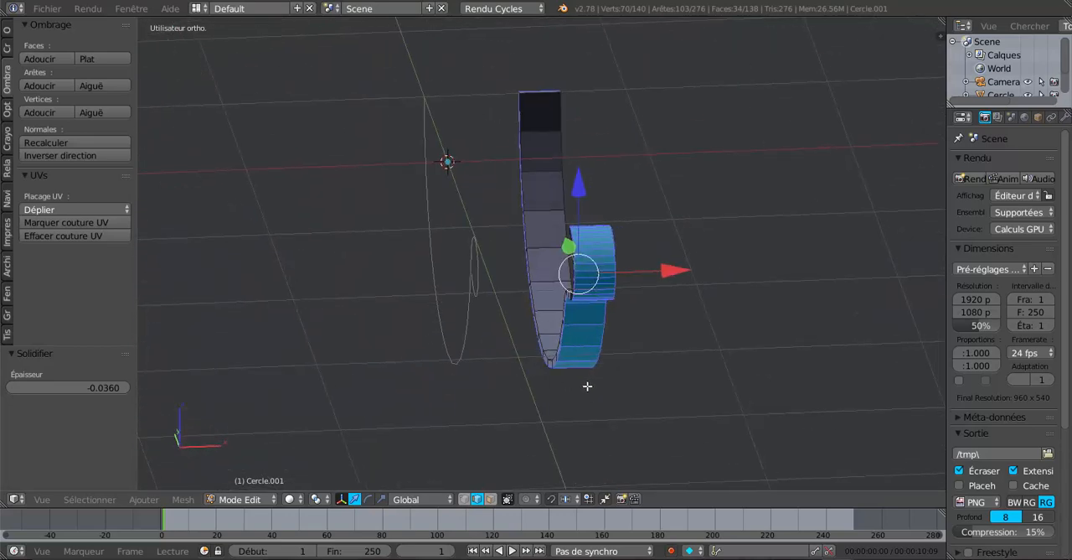
Try to add two lengthwise loop cuts centred across the width of the solidified strip.
{"action": "middle_click_drag", "start_coordinate": [587, 386], "coordinate": [545, 369]}
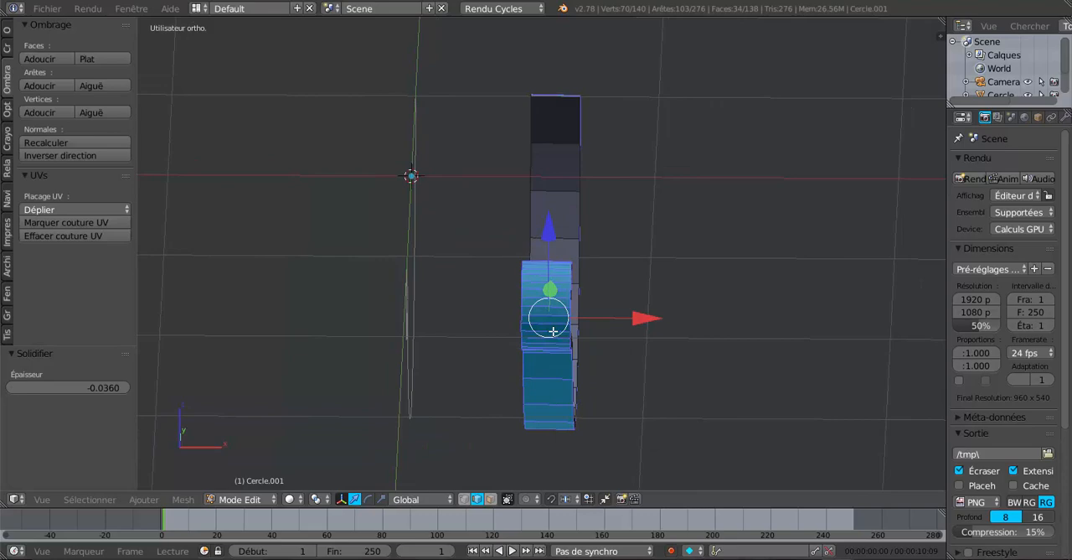
{"action": "key", "text": "ctrl+r"}
{"action": "scroll", "coordinate": [553, 331], "scroll_direction": "up", "scroll_amount": 1}
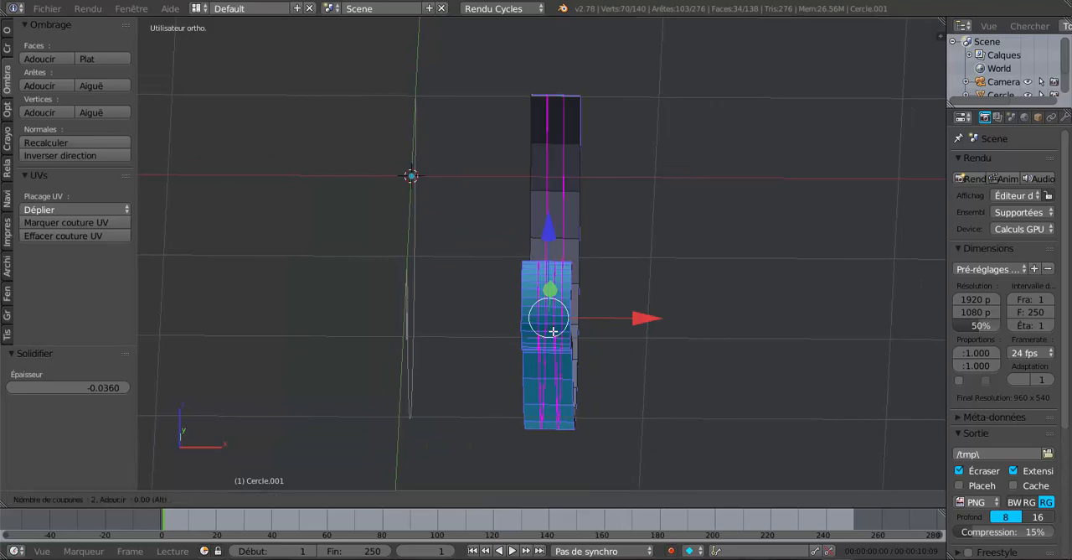
{"action": "left_click", "coordinate": [553, 331]}
{"action": "right_click", "coordinate": [553, 331]}
{"action": "middle_click_drag", "start_coordinate": [653, 374], "coordinate": [549, 357]}
{"action": "key", "text": "ctrl+z"}
Delete the inner faces along the strip's arc, from the bend below the hook to the plain end.
{"action": "left_click", "coordinate": [491, 498]}
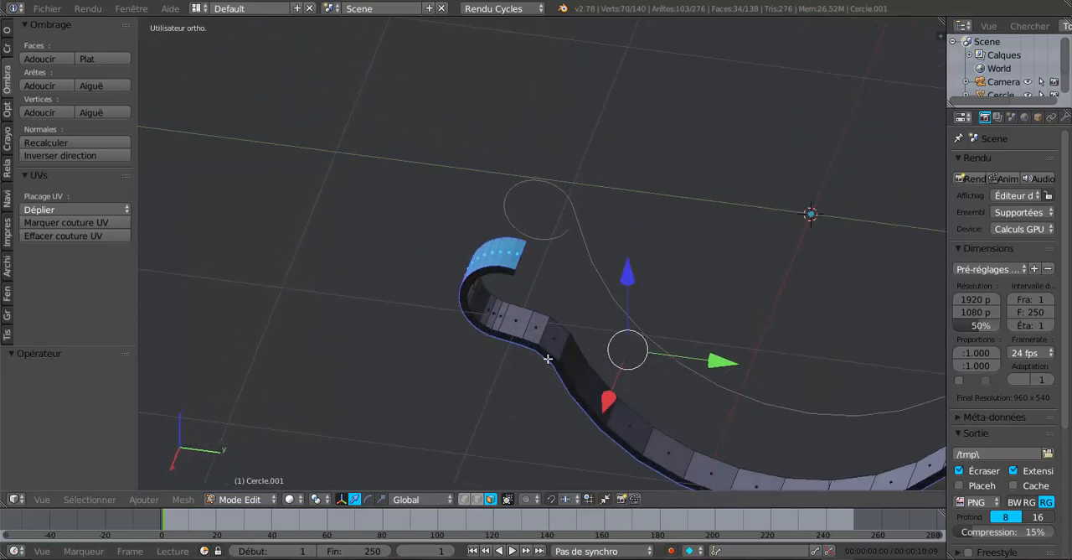
{"action": "right_click", "coordinate": [555, 339]}
{"action": "right_click", "coordinate": [578, 361], "text": "shift"}
{"action": "right_click", "coordinate": [610, 390], "text": "shift"}
{"action": "right_click", "coordinate": [624, 414], "text": "shift"}
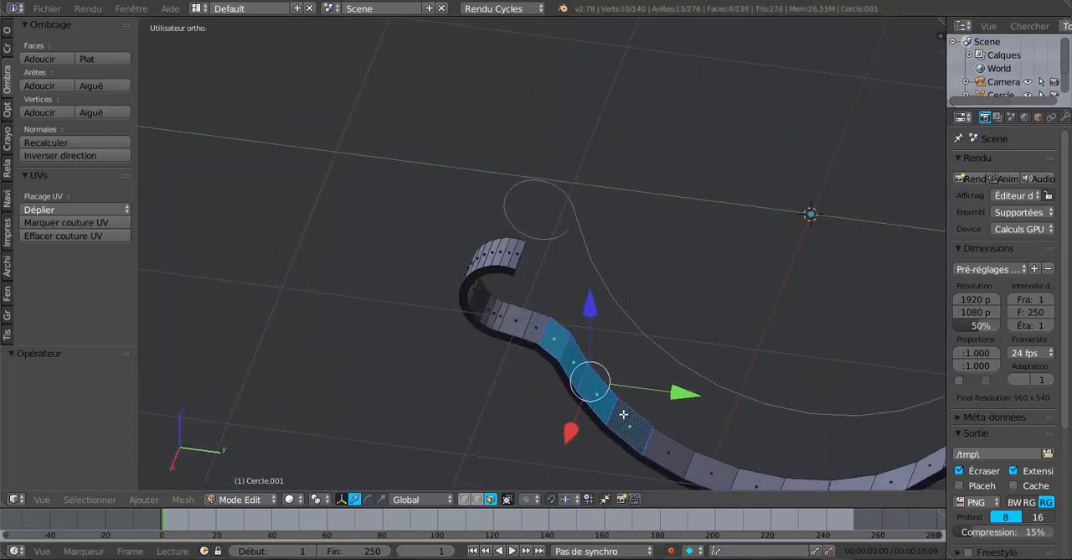
{"action": "right_click", "coordinate": [669, 444], "text": "shift"}
{"action": "right_click", "coordinate": [704, 468], "text": "shift"}
{"action": "scroll", "coordinate": [704, 468], "scroll_direction": "down", "scroll_amount": 1, "text": "shift"}
{"action": "scroll", "coordinate": [703, 468], "scroll_direction": "down", "scroll_amount": 1, "text": "shift"}
{"action": "middle_click_drag", "start_coordinate": [704, 466], "coordinate": [529, 418], "text": "shift"}
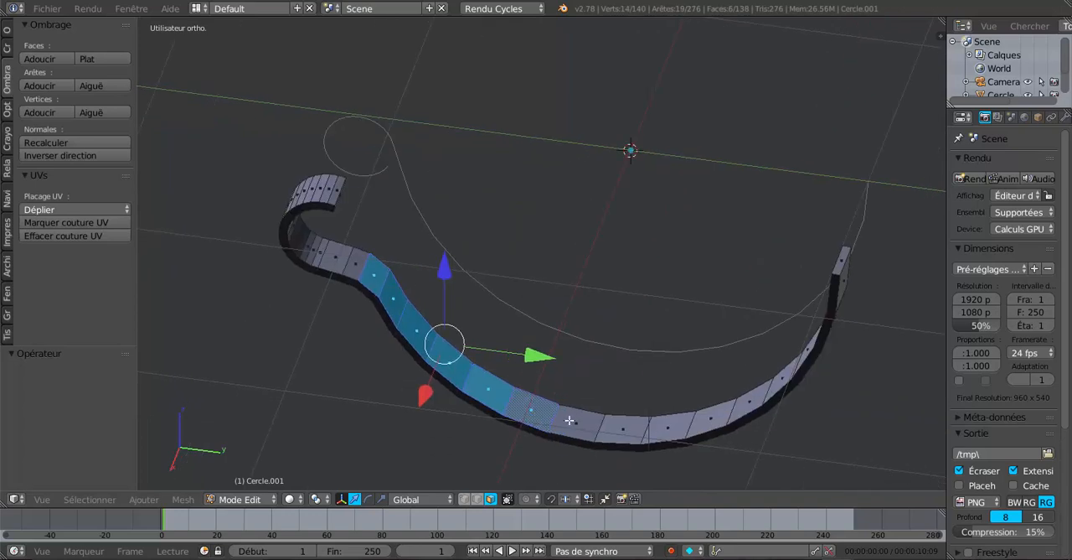
{"action": "right_click", "coordinate": [569, 420], "text": "shift"}
{"action": "right_click", "coordinate": [631, 427], "text": "shift"}
{"action": "right_click", "coordinate": [665, 428], "text": "shift"}
{"action": "middle_click_drag", "start_coordinate": [641, 445], "coordinate": [705, 463]}
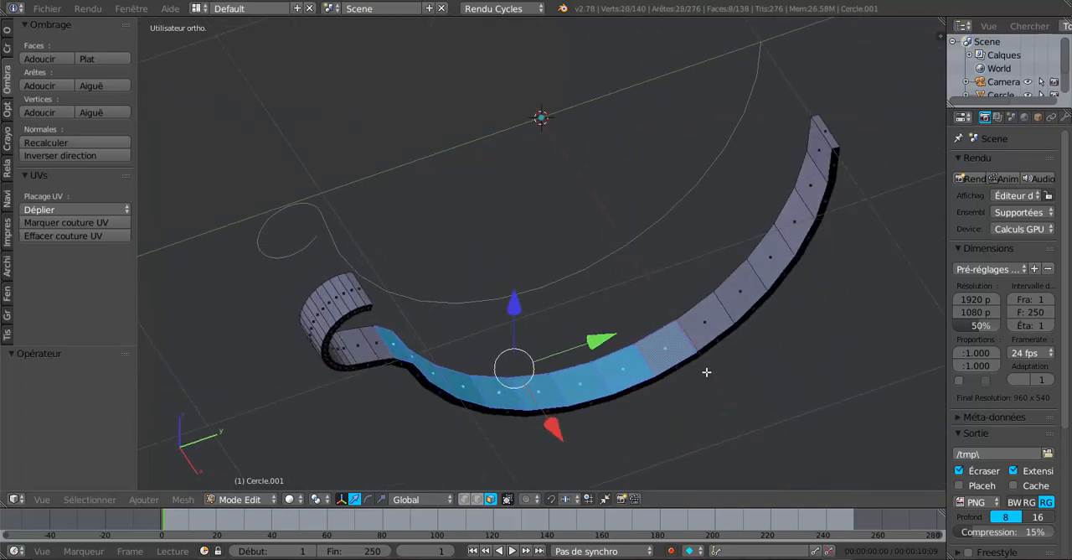
{"action": "right_click", "coordinate": [707, 326], "text": "shift"}
{"action": "right_click", "coordinate": [737, 296], "text": "shift"}
{"action": "right_click", "coordinate": [782, 254], "text": "shift"}
{"action": "right_click", "coordinate": [796, 219], "text": "shift"}
{"action": "right_click", "coordinate": [810, 185], "text": "shift"}
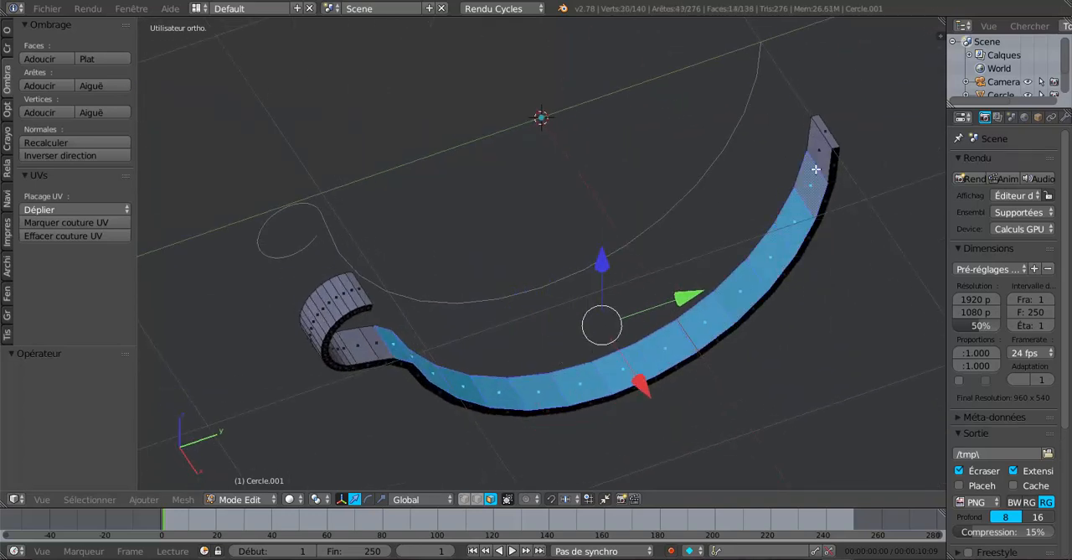
{"action": "right_click", "coordinate": [821, 147], "text": "shift"}
{"action": "middle_click_drag", "start_coordinate": [653, 207], "coordinate": [507, 343]}
{"action": "key", "text": "x"}
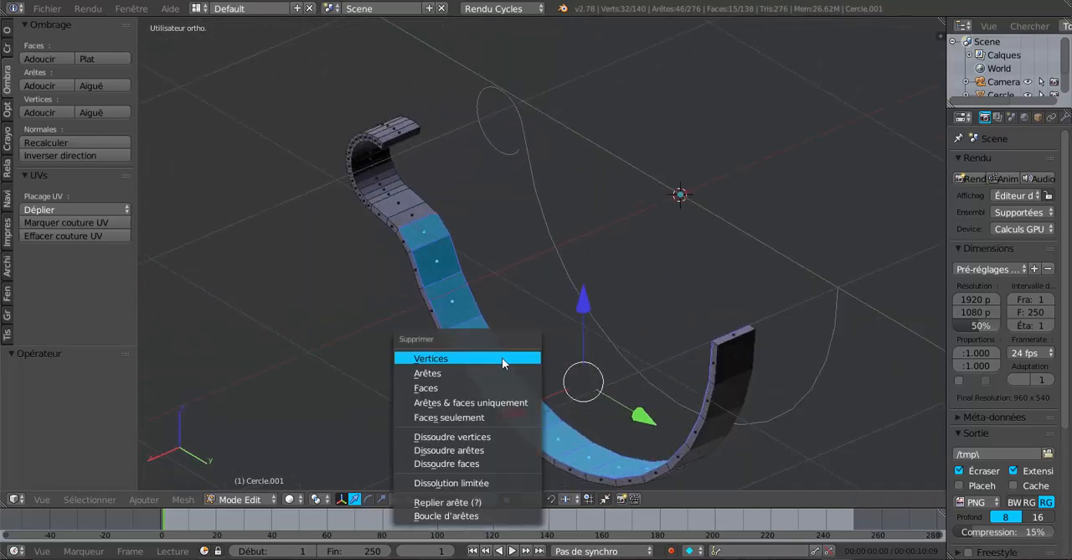
{"action": "left_click", "coordinate": [479, 385]}
{"action": "middle_click_drag", "start_coordinate": [478, 388], "coordinate": [582, 404]}
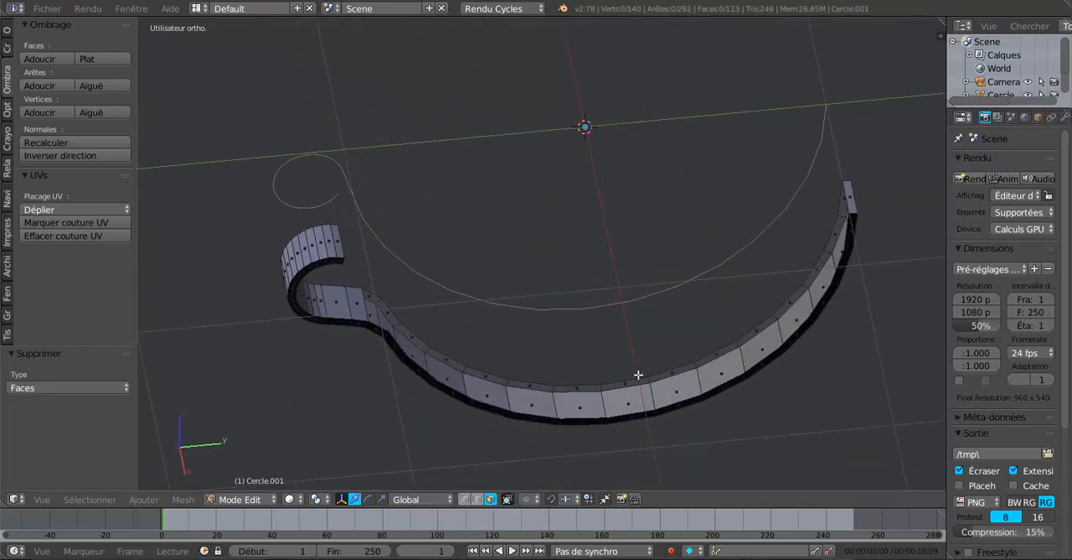
Add two lengthwise loop cuts centred across the strip's width.
{"action": "middle_click_drag", "start_coordinate": [441, 363], "coordinate": [618, 330]}
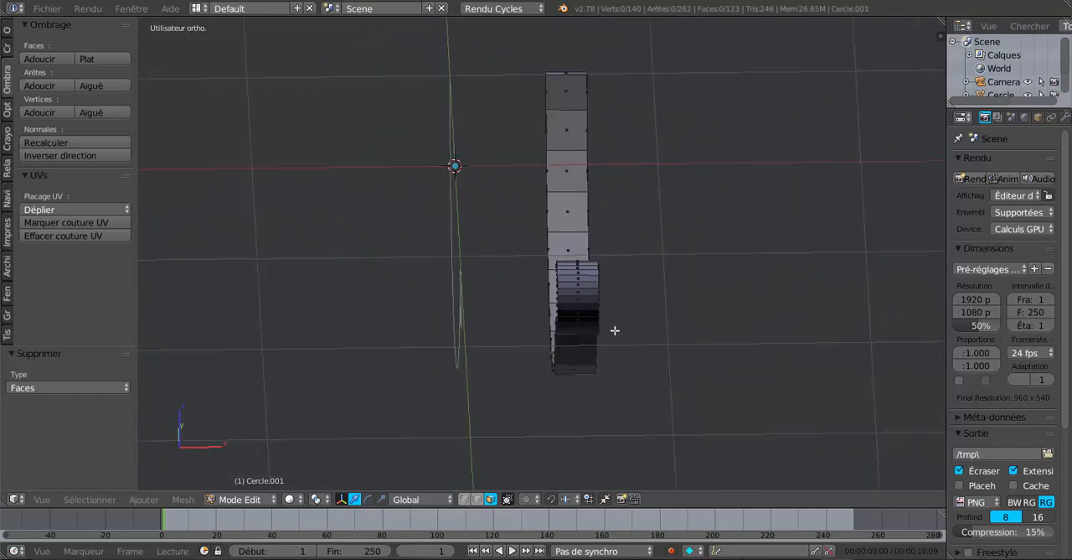
{"action": "key", "text": "ctrl+r"}
{"action": "scroll", "coordinate": [579, 303], "scroll_direction": "up", "scroll_amount": 1}
{"action": "left_click", "coordinate": [578, 303]}
{"action": "right_click", "coordinate": [579, 303]}
Extrude the middle row of outer faces from the bend to the plain end and move it outwards by -0.023 along Z.
{"action": "middle_click_drag", "start_coordinate": [579, 364], "coordinate": [580, 397]}
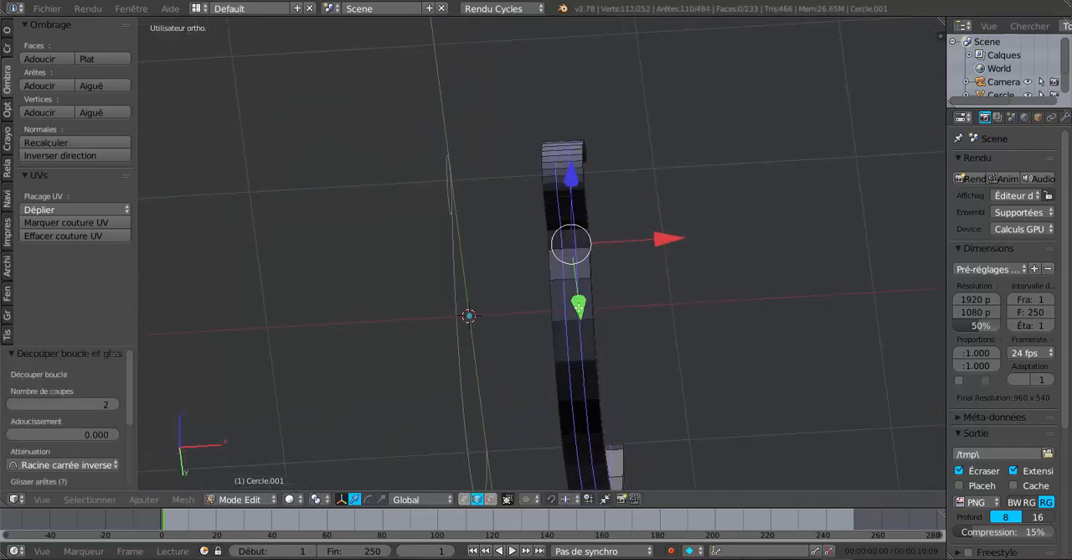
{"action": "left_click", "coordinate": [491, 499]}
{"action": "right_click", "coordinate": [568, 243]}
{"action": "right_click", "coordinate": [568, 261], "text": "shift"}
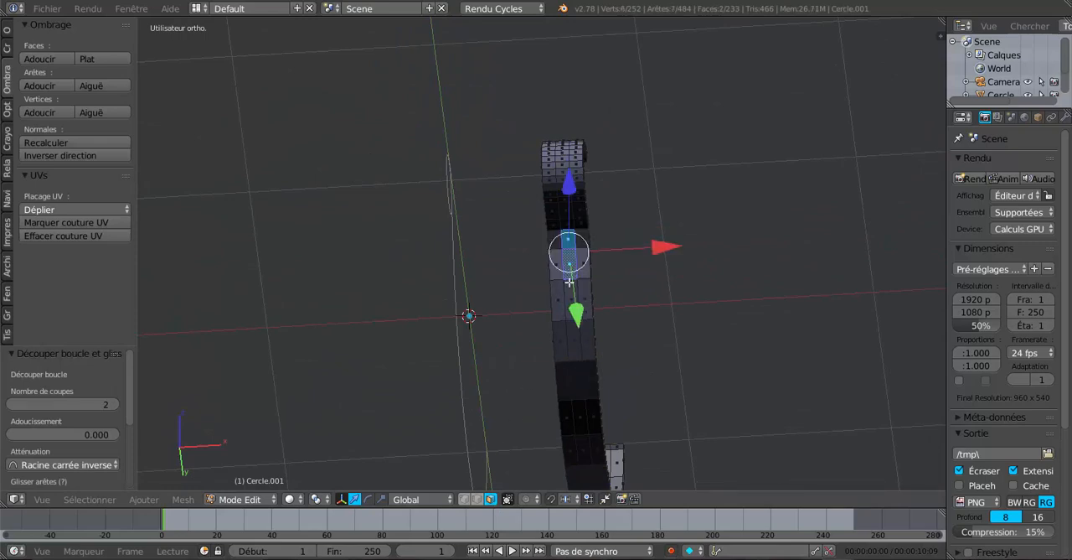
{"action": "right_click", "coordinate": [573, 295], "text": "shift"}
{"action": "right_click", "coordinate": [575, 331], "text": "shift"}
{"action": "right_click", "coordinate": [580, 365], "text": "shift"}
{"action": "middle_click_drag", "start_coordinate": [579, 365], "coordinate": [570, 323]}
{"action": "right_click", "coordinate": [579, 352], "text": "shift"}
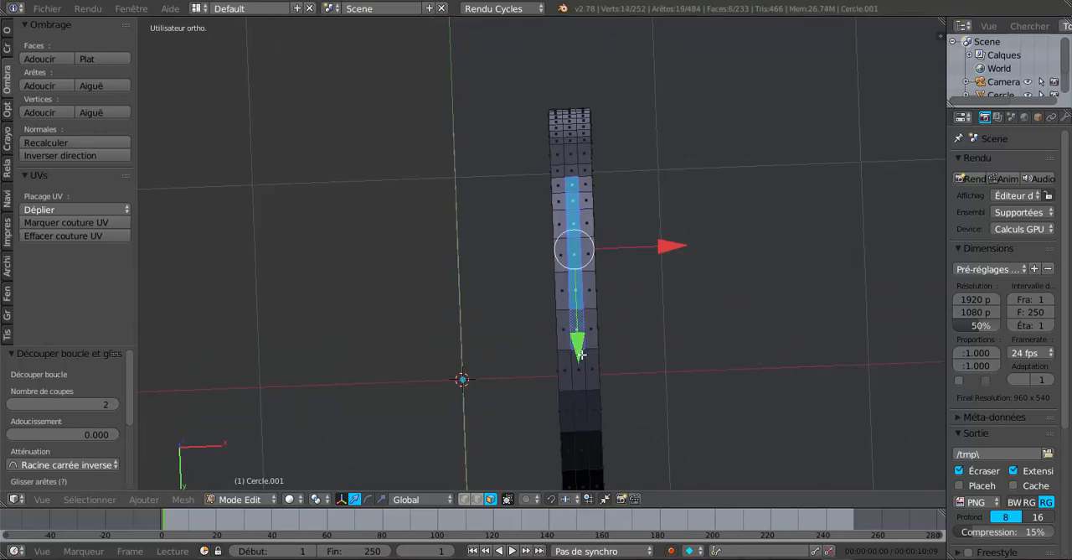
{"action": "right_click", "coordinate": [581, 374], "text": "shift"}
{"action": "right_click", "coordinate": [583, 399], "text": "shift"}
{"action": "middle_click_drag", "start_coordinate": [576, 438], "coordinate": [575, 363]}
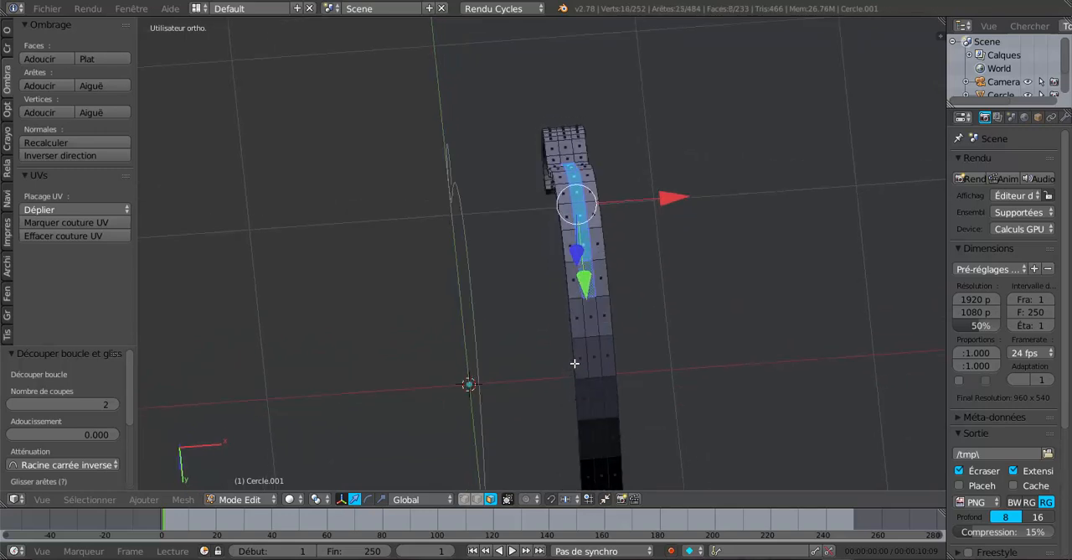
{"action": "right_click", "coordinate": [596, 325], "text": "shift"}
{"action": "right_click", "coordinate": [592, 354], "text": "shift"}
{"action": "right_click", "coordinate": [599, 399], "text": "shift"}
{"action": "right_click", "coordinate": [603, 437], "text": "shift"}
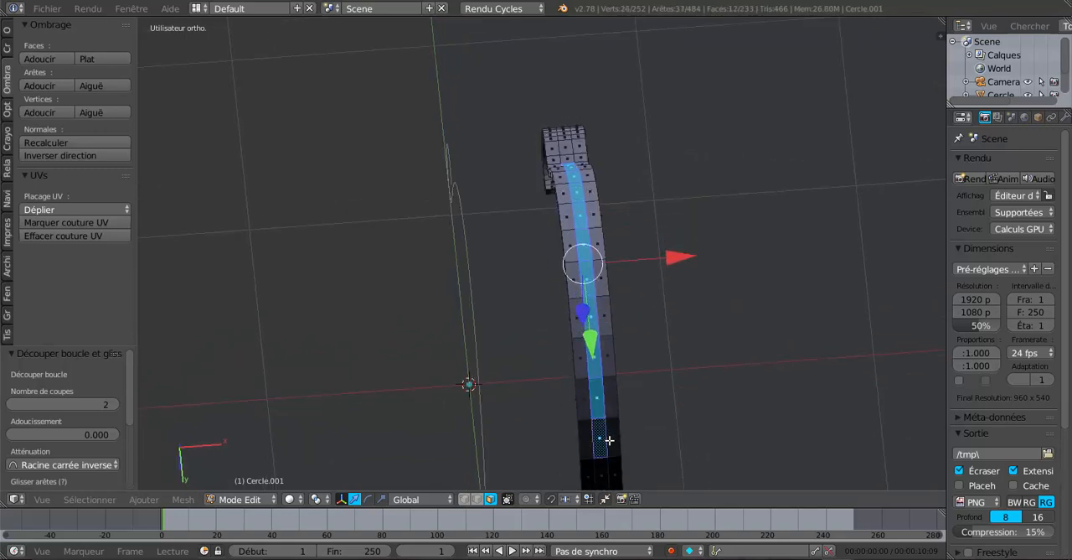
{"action": "middle_click_drag", "start_coordinate": [603, 437], "coordinate": [570, 327]}
{"action": "right_click", "coordinate": [570, 327], "text": "shift"}
{"action": "right_click", "coordinate": [568, 358], "text": "shift"}
{"action": "right_click", "coordinate": [569, 396], "text": "shift"}
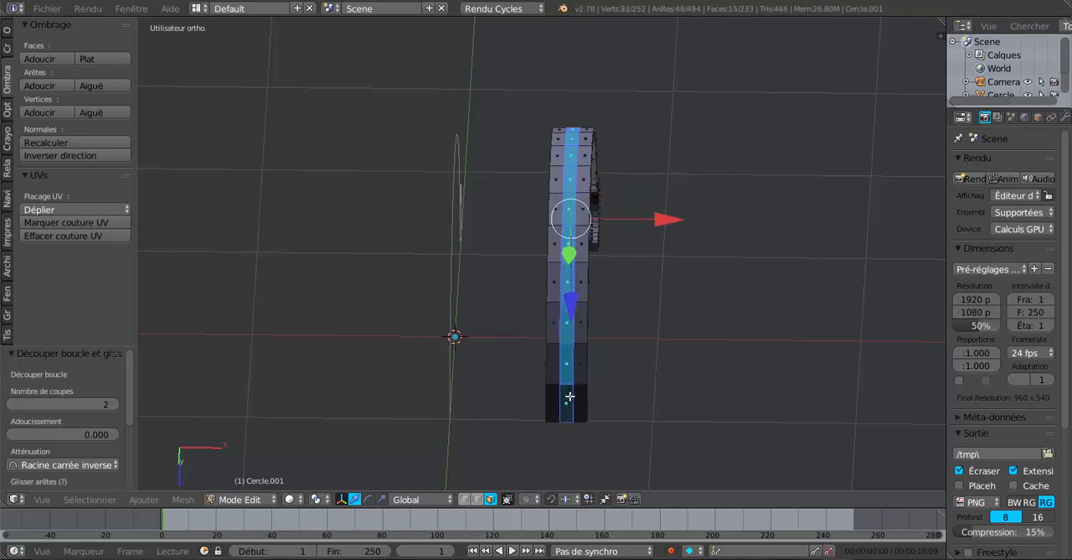
{"action": "middle_click_drag", "start_coordinate": [735, 362], "coordinate": [719, 431]}
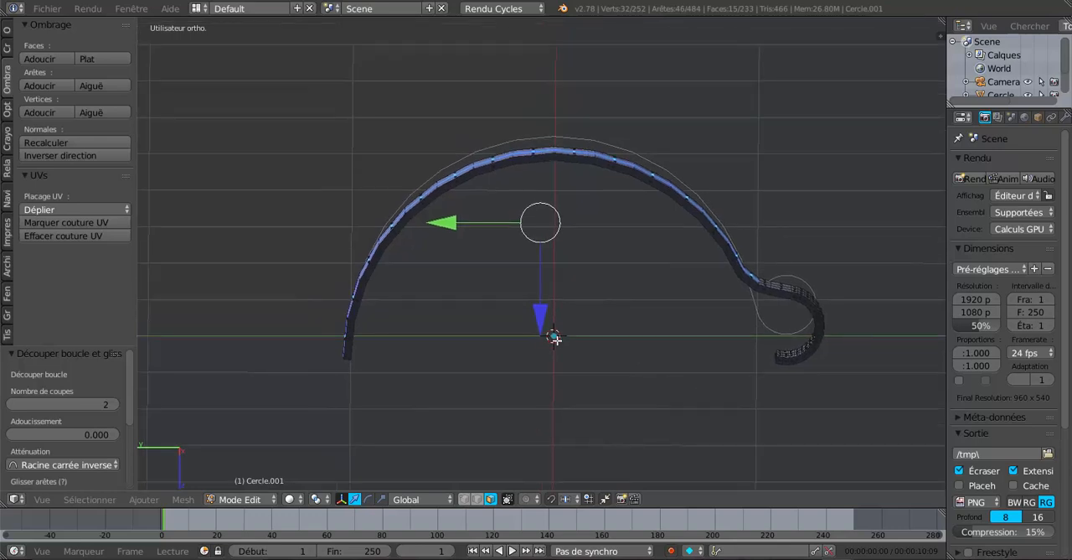
{"action": "key", "text": "e"}
{"action": "left_click", "coordinate": [589, 349]}
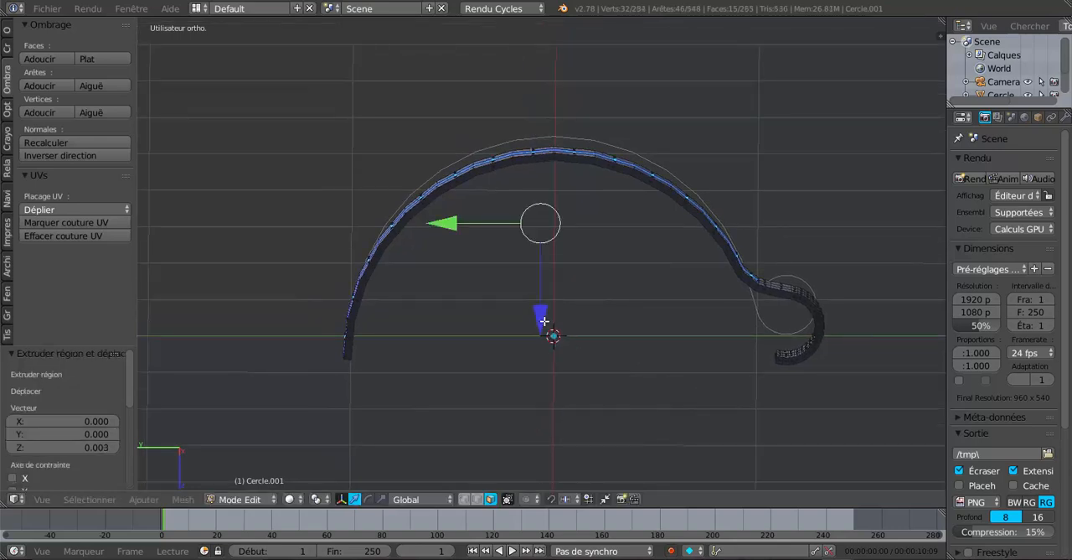
{"action": "left_click_drag", "start_coordinate": [544, 321], "coordinate": [546, 313]}
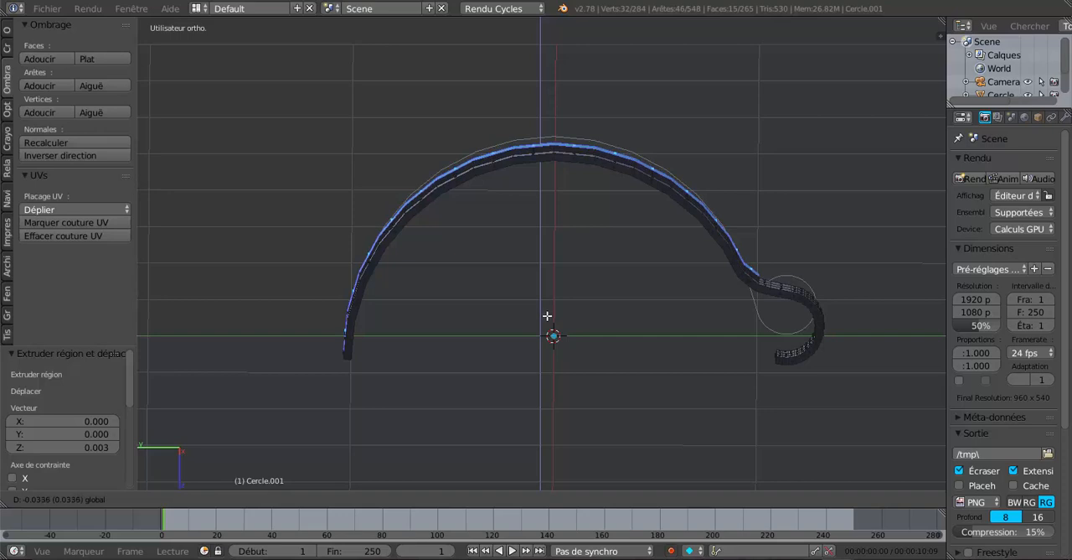
{"action": "left_click", "coordinate": [548, 317]}
{"action": "scroll", "coordinate": [548, 316], "scroll_direction": "up", "scroll_amount": 1}
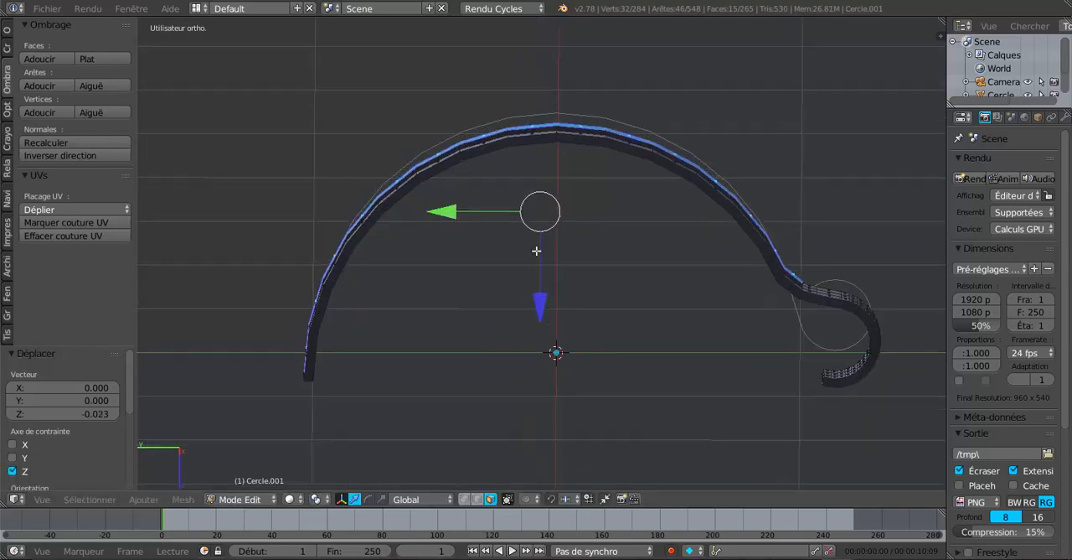
Scale the extruded rib faces by 1.015 along Y and return to Object Mode.
{"action": "left_click", "coordinate": [380, 499]}
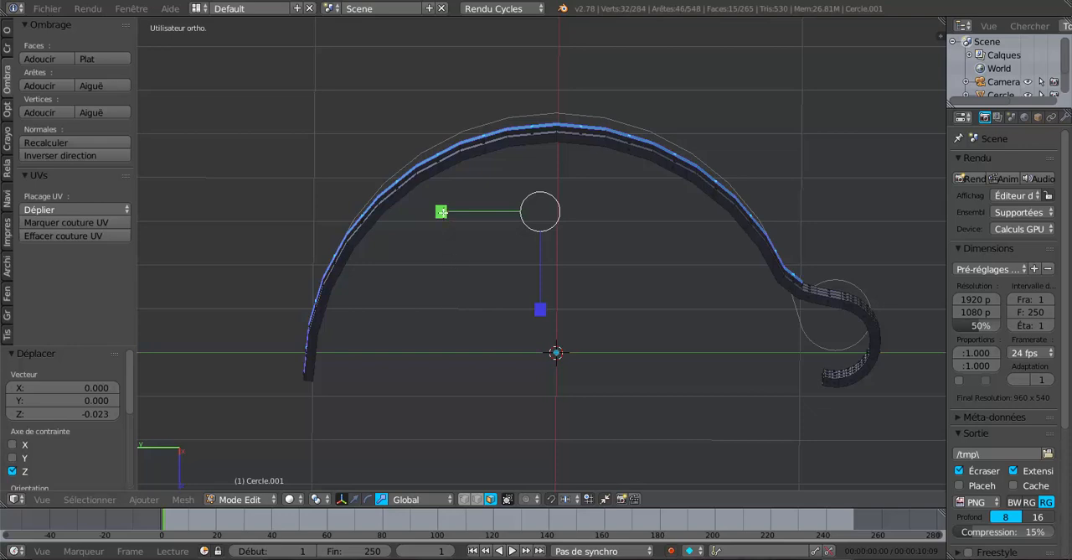
{"action": "left_click_drag", "start_coordinate": [441, 211], "coordinate": [431, 219]}
{"action": "middle_click_drag", "start_coordinate": [433, 218], "coordinate": [434, 212]}
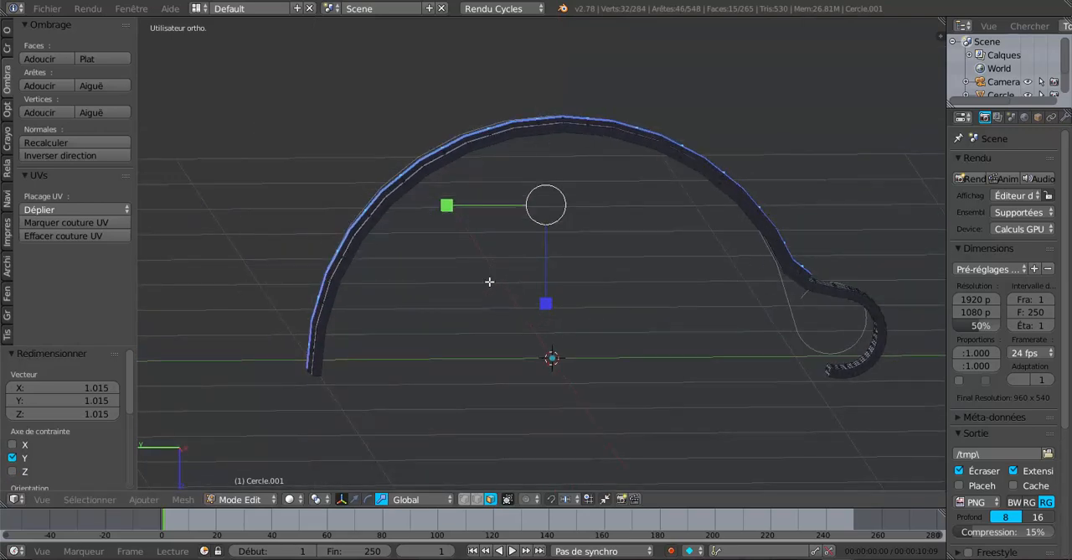
{"action": "middle_click_drag", "start_coordinate": [685, 271], "coordinate": [676, 277]}
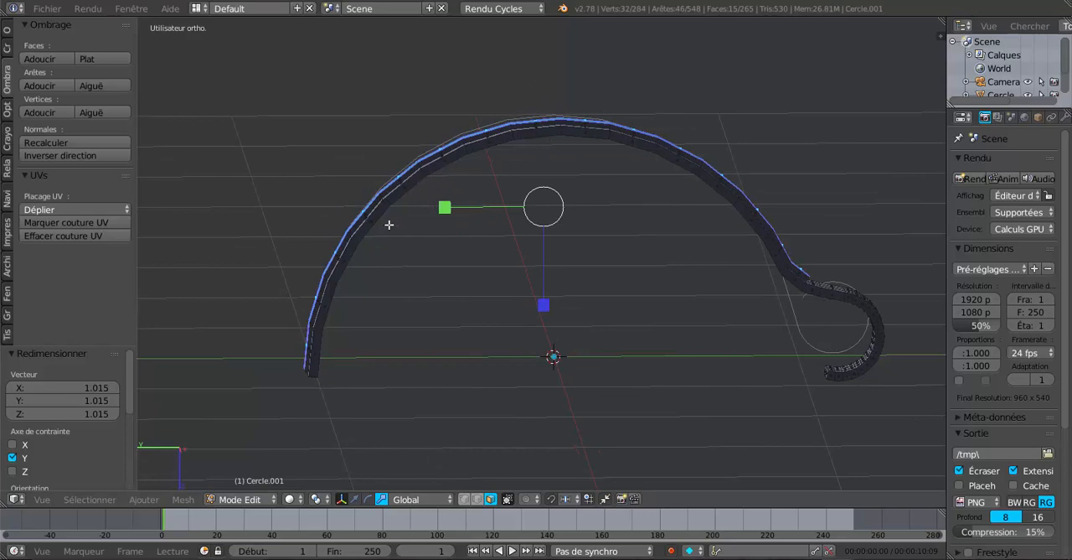
{"action": "middle_click_drag", "start_coordinate": [682, 320], "coordinate": [856, 317]}
{"action": "key", "text": "Tab"}
Add a Subdivision Surface modifier to the strip with the view subdivisions set to 2.
{"action": "left_click_drag", "start_coordinate": [945, 244], "coordinate": [871, 249]}
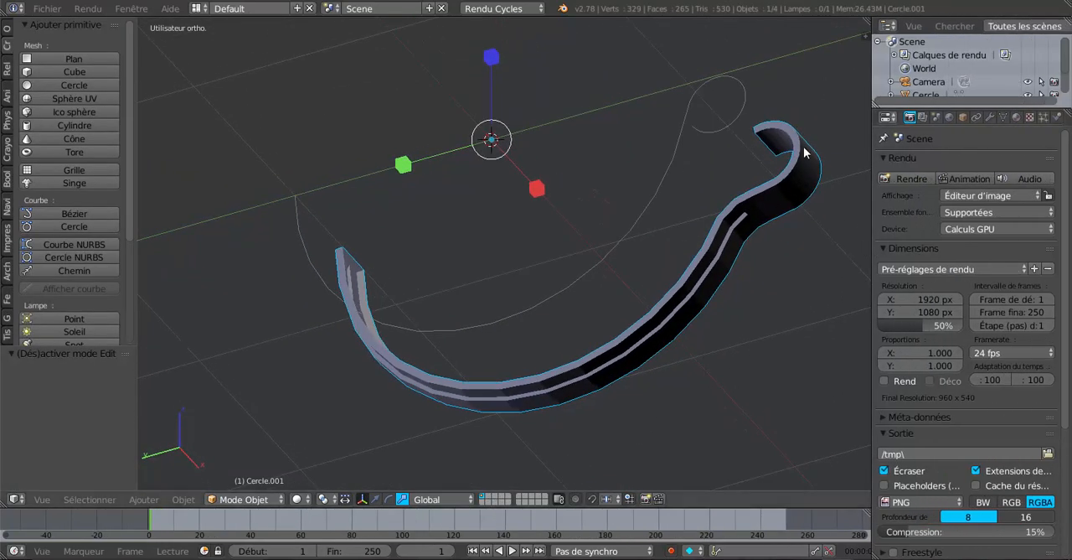
{"action": "left_click", "coordinate": [989, 117]}
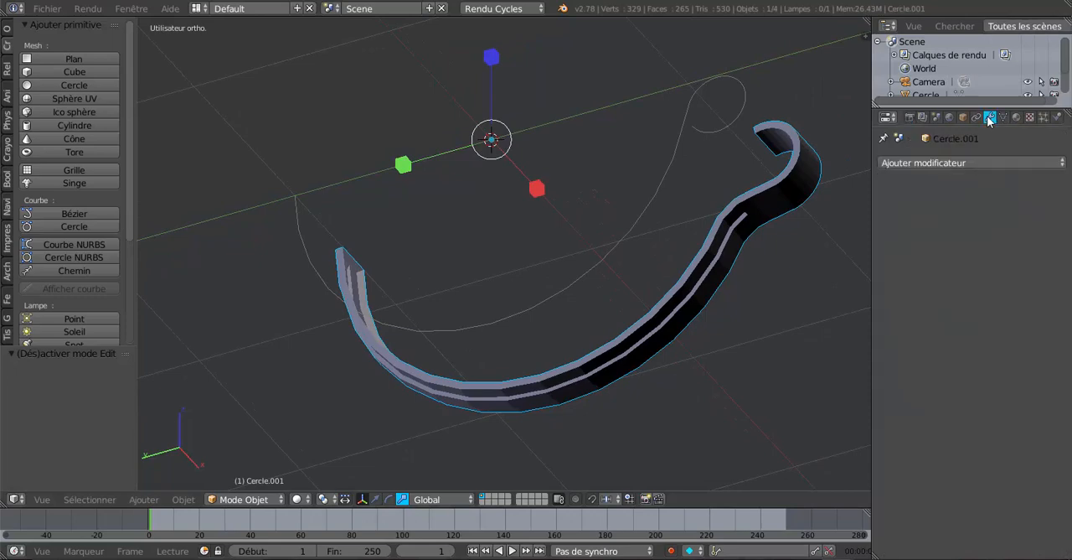
{"action": "left_click", "coordinate": [976, 163]}
{"action": "left_click", "coordinate": [728, 386]}
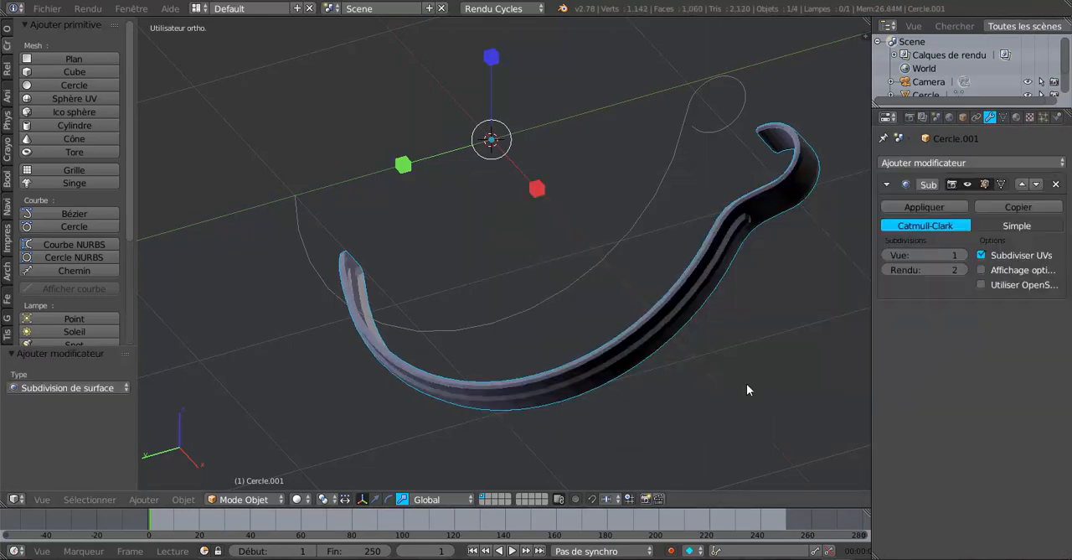
{"action": "left_click", "coordinate": [960, 255]}
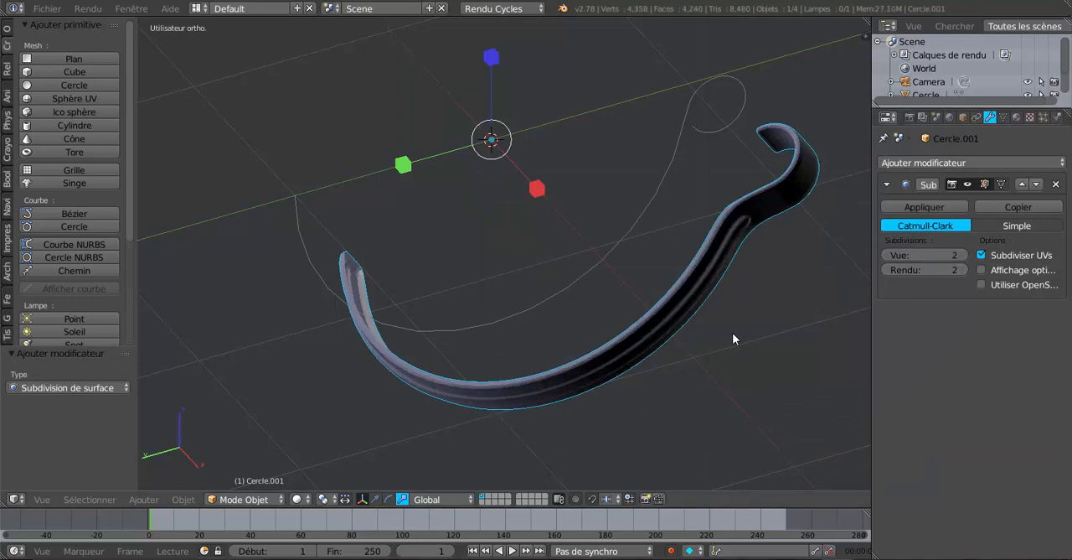
Recalculate the normals of the whole strip mesh and return to Object Mode.
{"action": "middle_click_drag", "start_coordinate": [732, 335], "coordinate": [702, 307]}
{"action": "key", "text": "Tab"}
{"action": "key", "text": "Tab"}
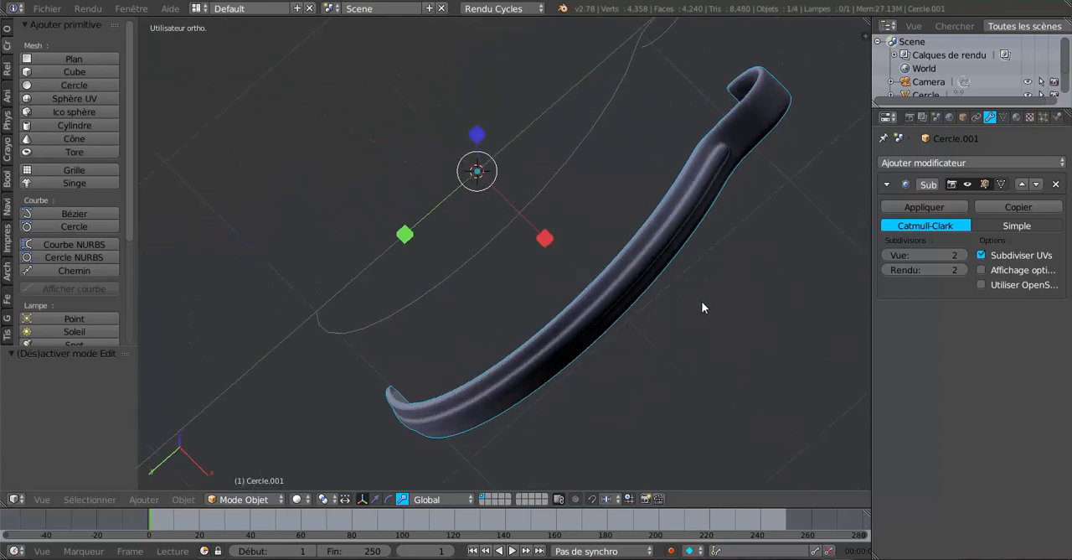
{"action": "key", "text": "a"}
{"action": "key", "text": "Tab"}
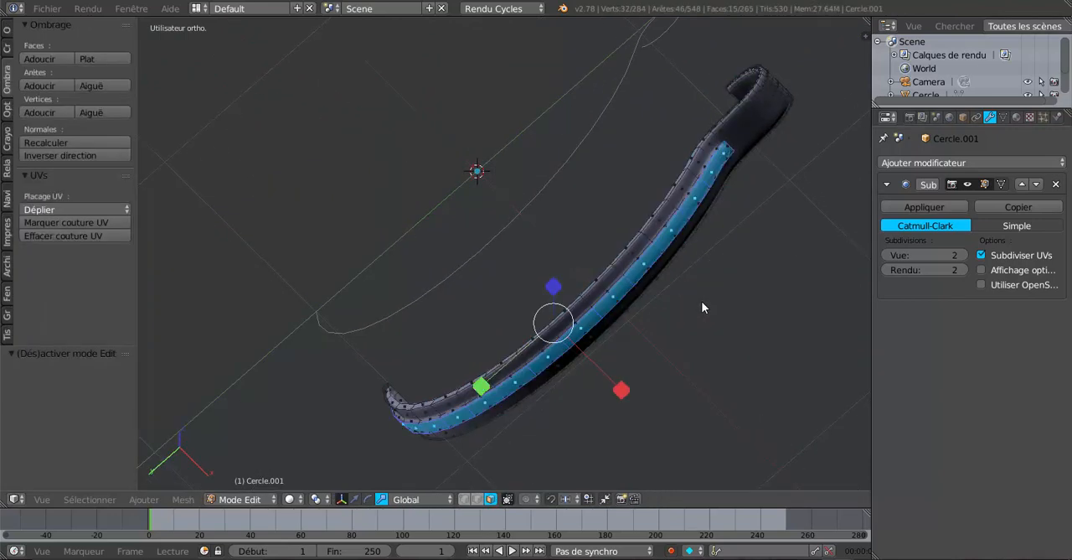
{"action": "key", "text": "a"}
{"action": "key", "text": "a"}
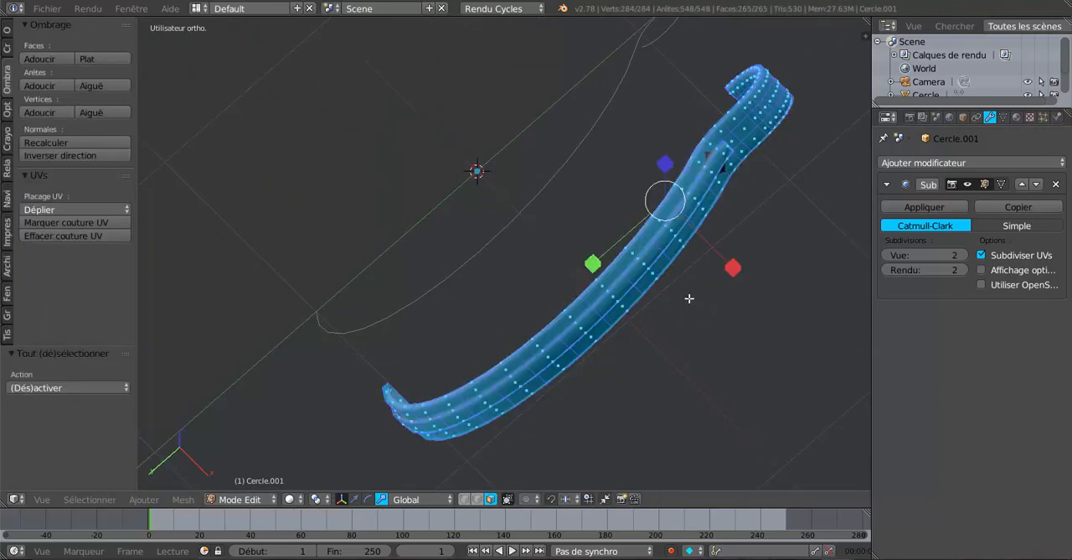
{"action": "left_click", "coordinate": [39, 141]}
{"action": "key", "text": "Tab"}
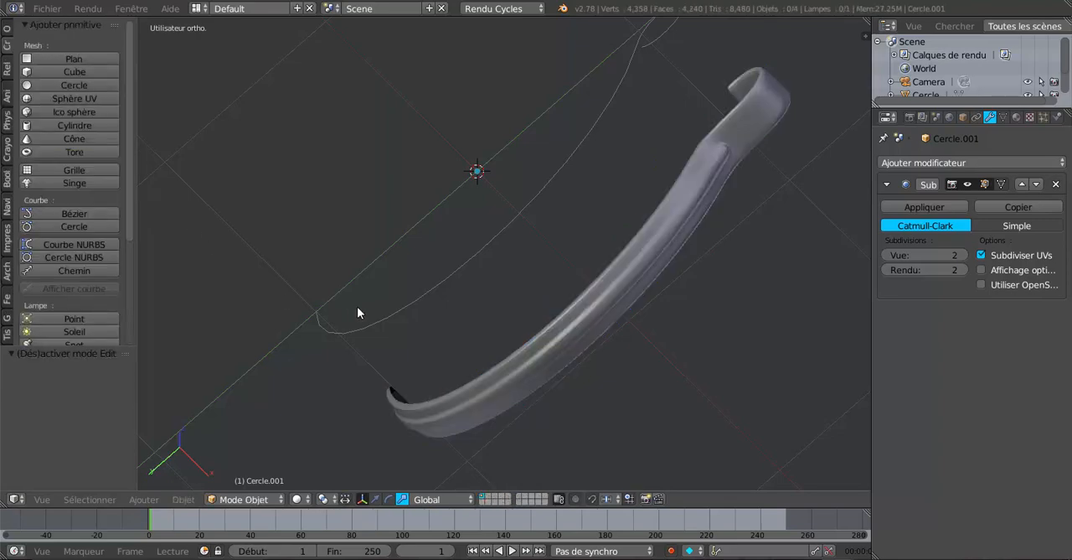
Apply smooth shading to the strip object in Object Mode.
{"action": "mouse_move", "coordinate": [360, 311]}
{"action": "middle_mouse_down"}
{"action": "mouse_move", "coordinate": [522, 387]}
{"action": "mouse_move", "coordinate": [541, 416]}
{"action": "middle_mouse_up"}
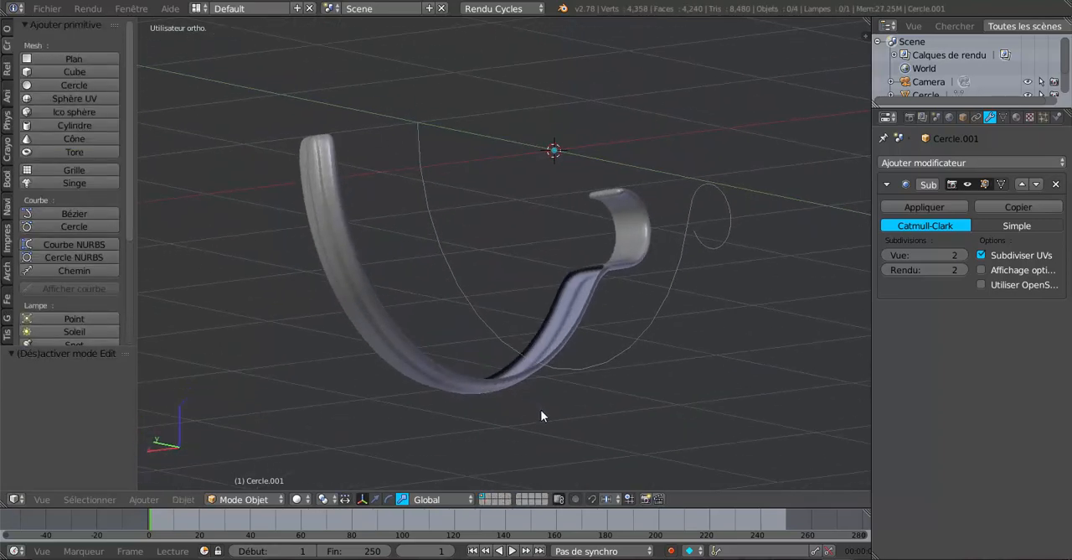
{"action": "key", "text": "Tab"}
{"action": "left_click", "coordinate": [47, 8]}
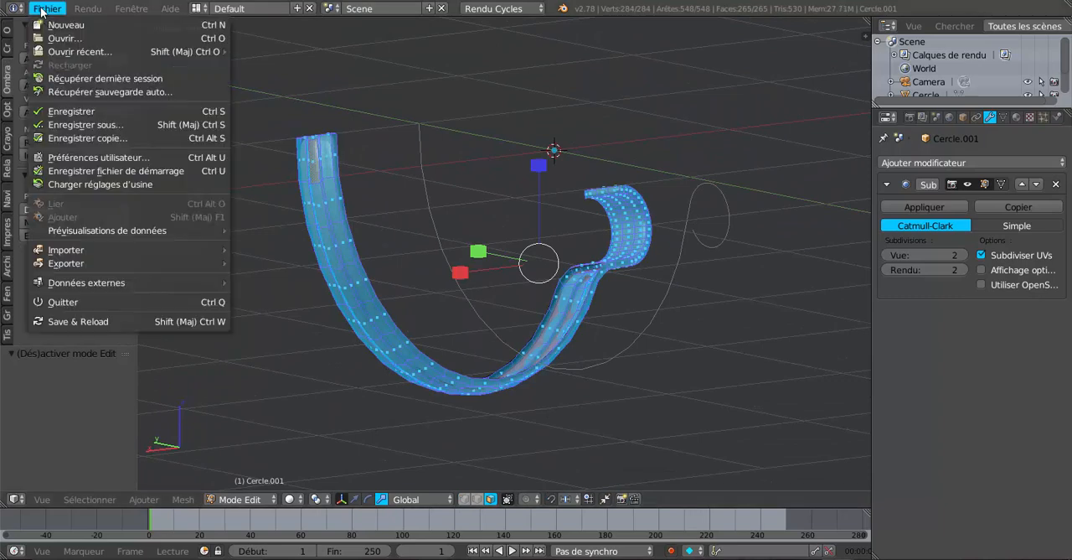
{"action": "left_click", "coordinate": [6, 32]}
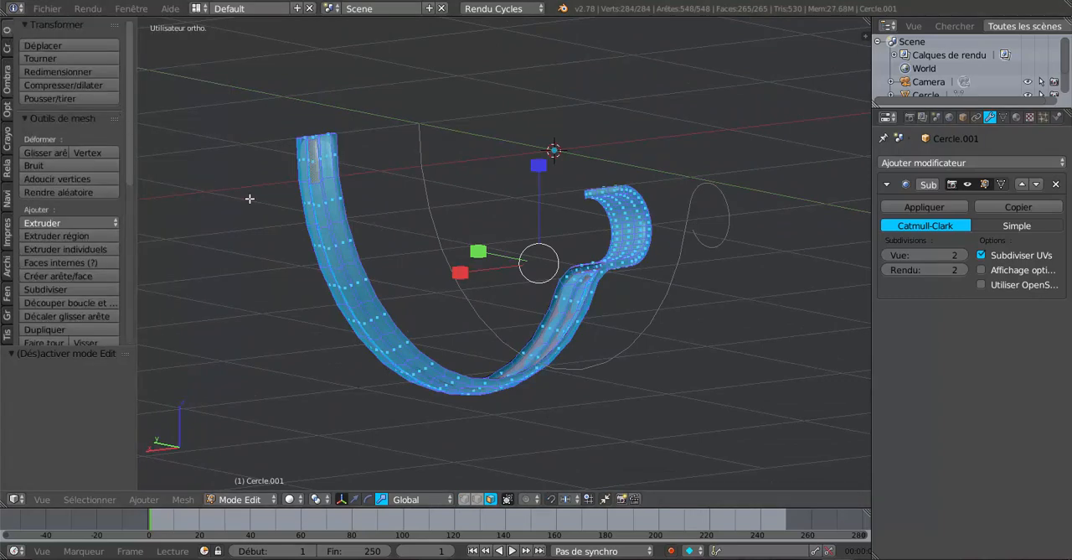
{"action": "key", "text": "Tab"}
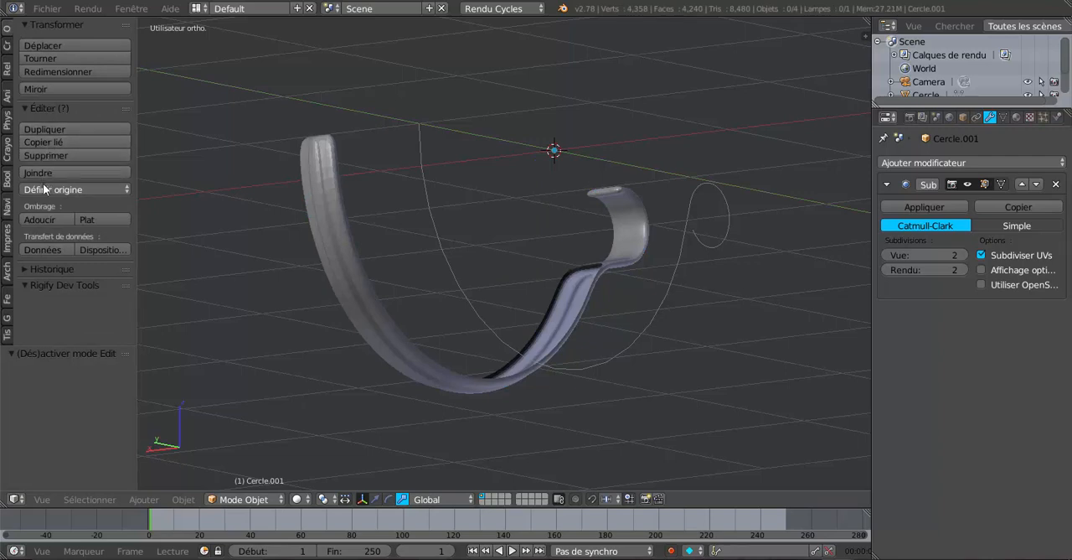
{"action": "left_click", "coordinate": [45, 219]}
{"action": "right_click", "coordinate": [316, 247]}
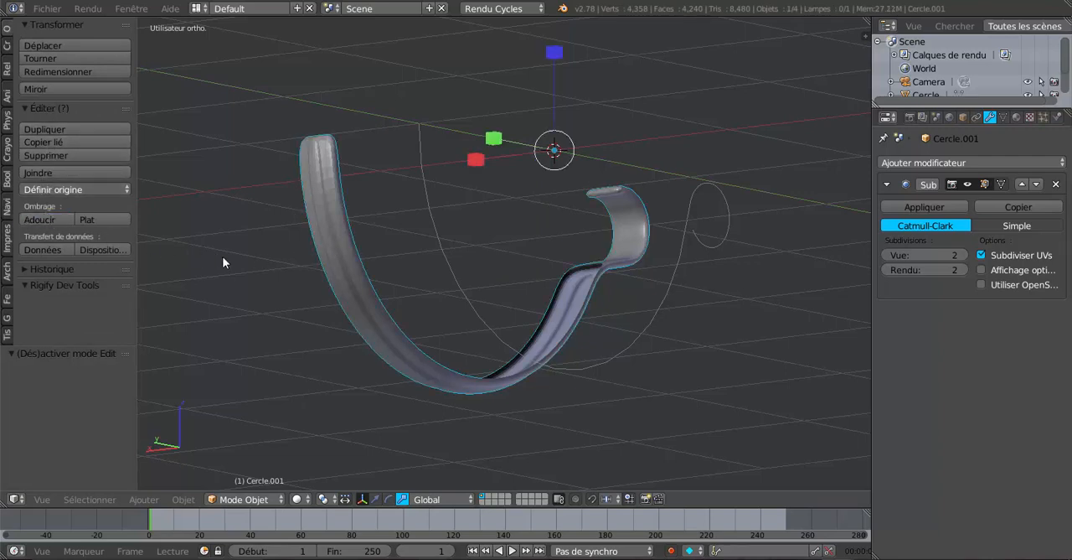
{"action": "left_click", "coordinate": [47, 221]}
{"action": "middle_click_drag", "start_coordinate": [328, 272], "coordinate": [430, 384]}
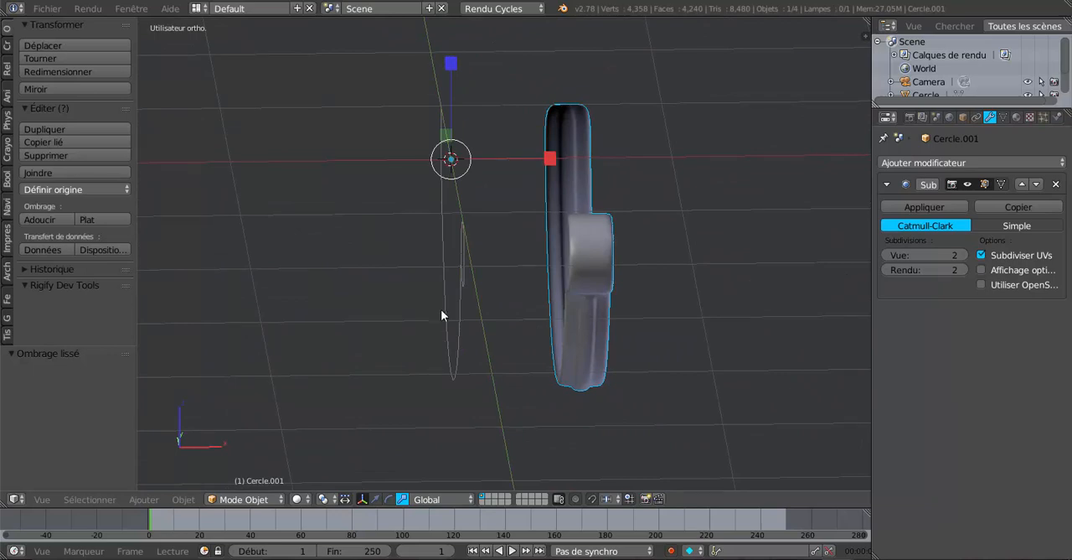
Extrude all vertices of the gutter profile in Edit Mode and move the extrusion 1.145 along X.
{"action": "middle_click_drag", "start_coordinate": [442, 315], "coordinate": [553, 371]}
{"action": "key", "text": "Tab"}
{"action": "key", "text": "Tab"}
{"action": "right_click", "coordinate": [495, 330]}
{"action": "key", "text": "Tab"}
{"action": "key", "text": "a"}
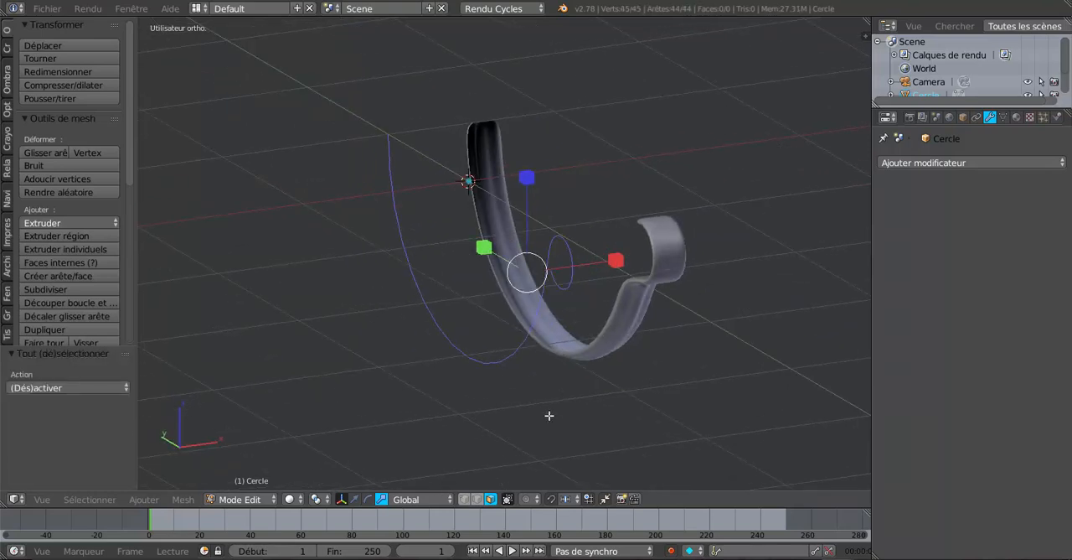
{"action": "left_click", "coordinate": [464, 500]}
{"action": "middle_click_drag", "start_coordinate": [546, 440], "coordinate": [536, 440]}
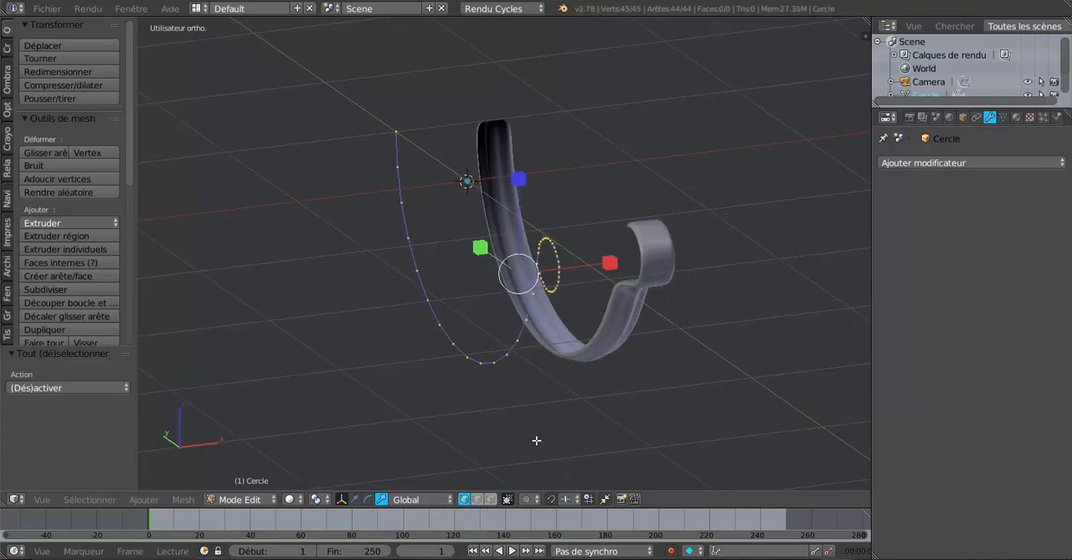
{"action": "key", "text": "e"}
{"action": "right_click", "coordinate": [547, 423]}
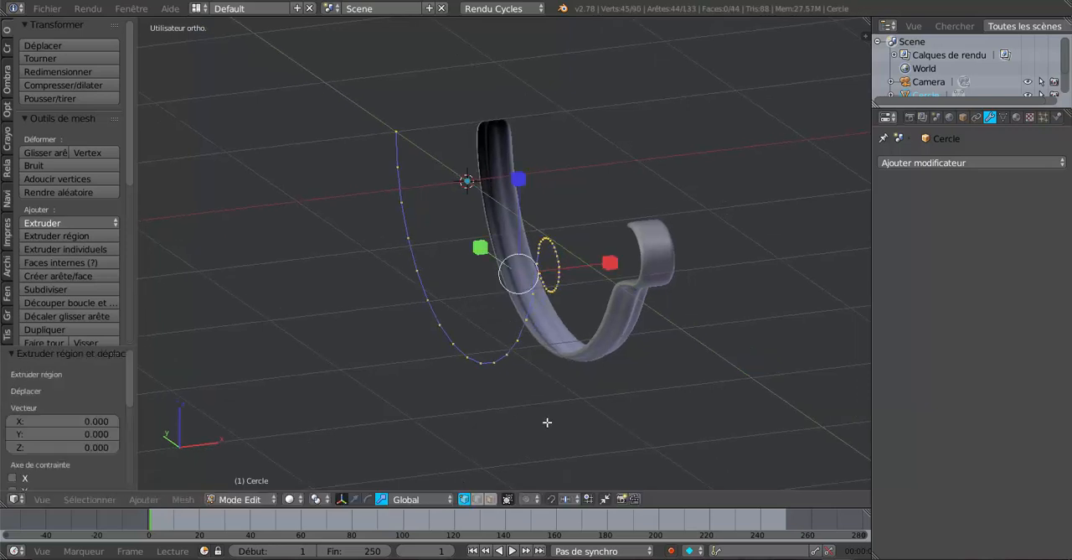
{"action": "left_click", "coordinate": [354, 499]}
{"action": "left_click_drag", "start_coordinate": [594, 266], "coordinate": [794, 235]}
{"action": "middle_click_drag", "start_coordinate": [750, 310], "coordinate": [688, 342]}
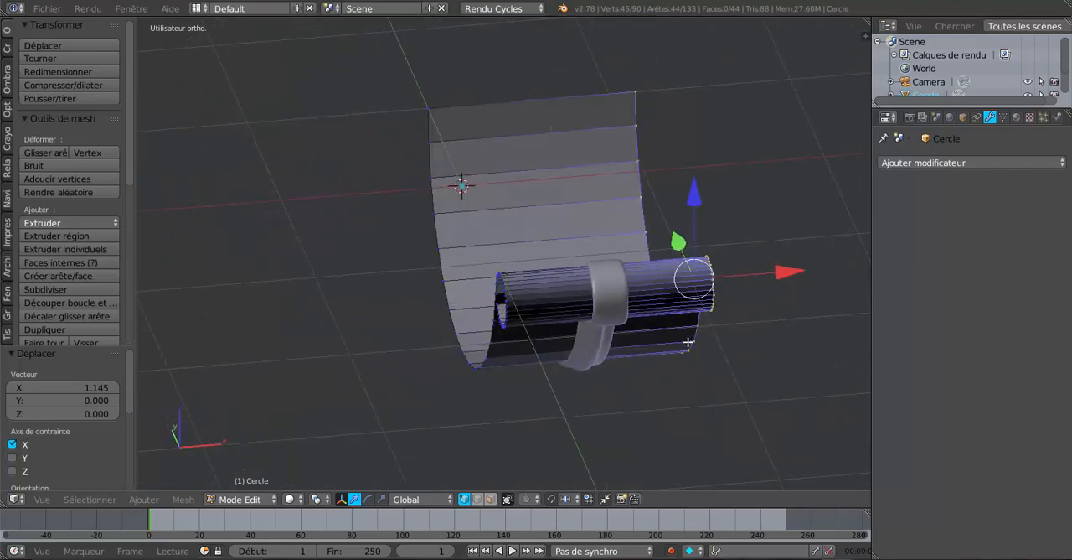
{"action": "middle_click_drag", "start_coordinate": [638, 366], "coordinate": [479, 379]}
{"action": "scroll", "coordinate": [416, 316], "scroll_direction": "up", "scroll_amount": 1}
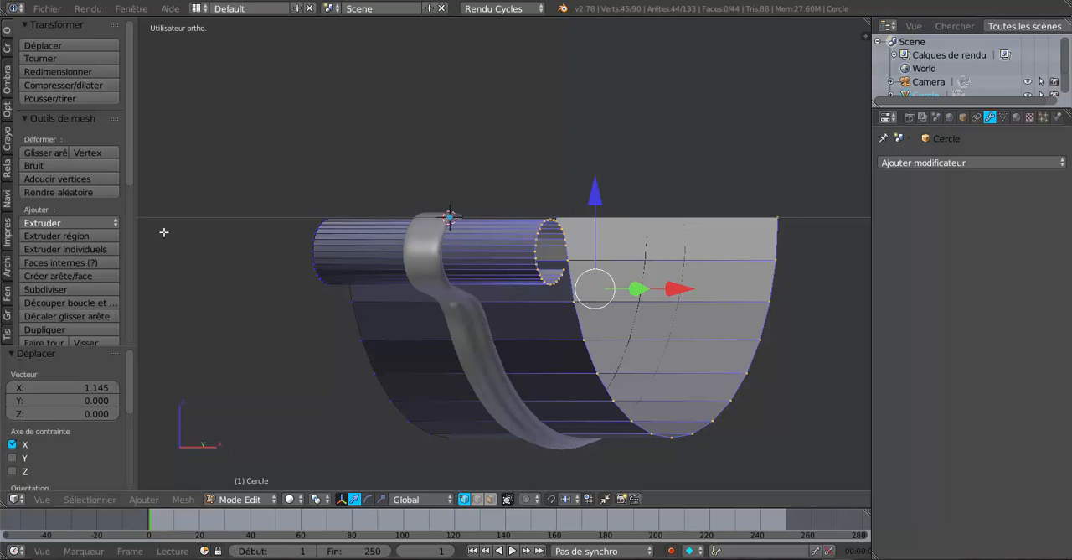
Return to Object Mode and apply smooth shading to the gutter.
{"action": "left_click_drag", "start_coordinate": [136, 175], "coordinate": [232, 177]}
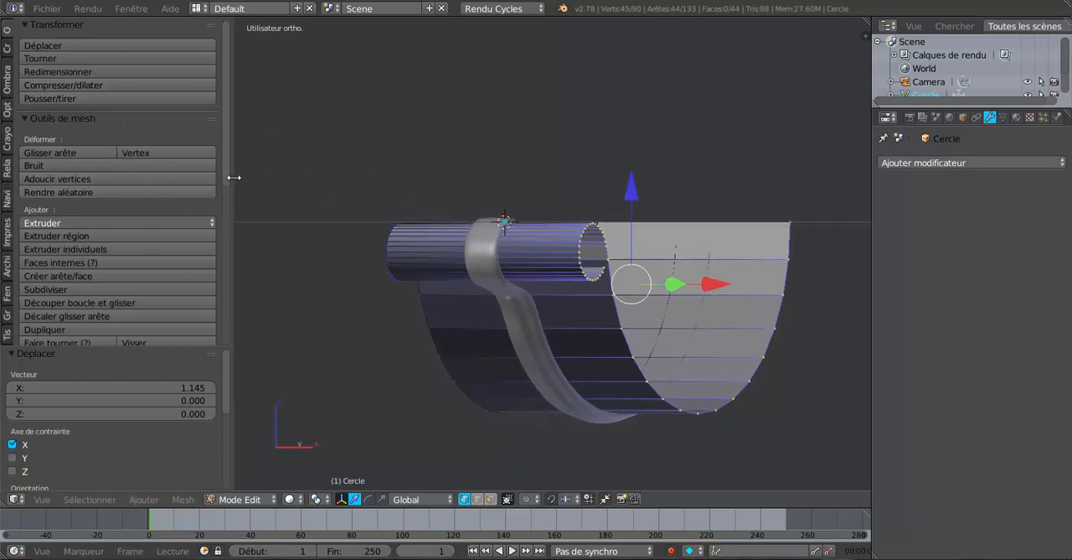
{"action": "key", "text": "Tab"}
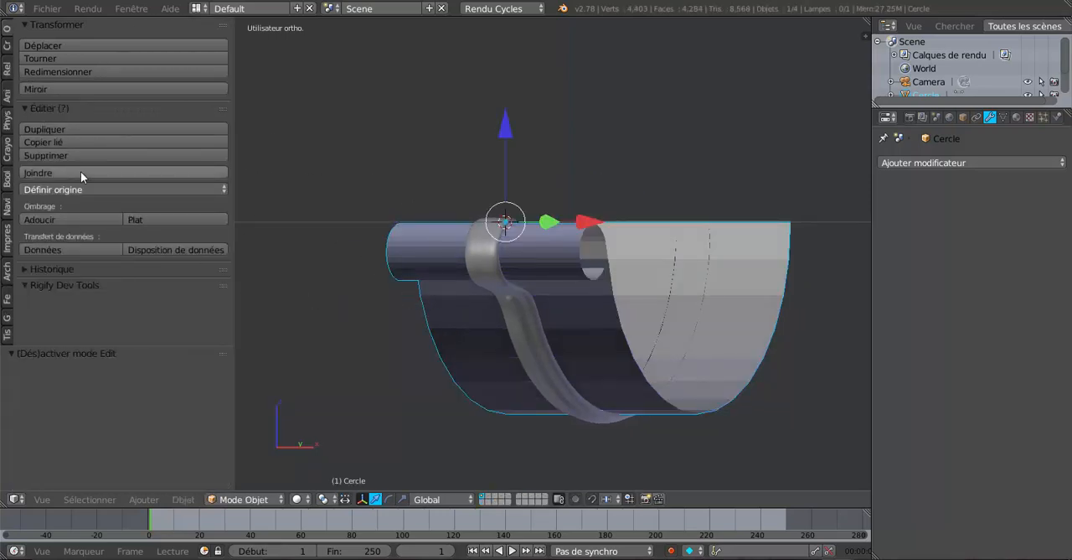
{"action": "left_click", "coordinate": [60, 218]}
{"action": "middle_click_drag", "start_coordinate": [436, 304], "coordinate": [539, 360]}
{"action": "key", "text": "Tab"}
{"action": "key", "text": "Tab"}
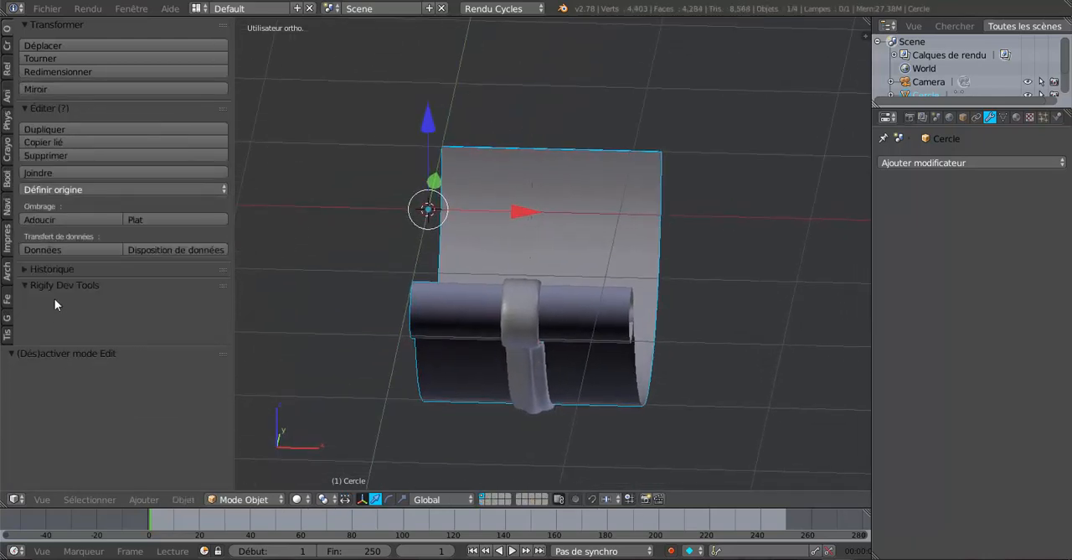
Recalculate the normals of the whole gutter mesh and return to Object Mode.
{"action": "key", "text": "Tab"}
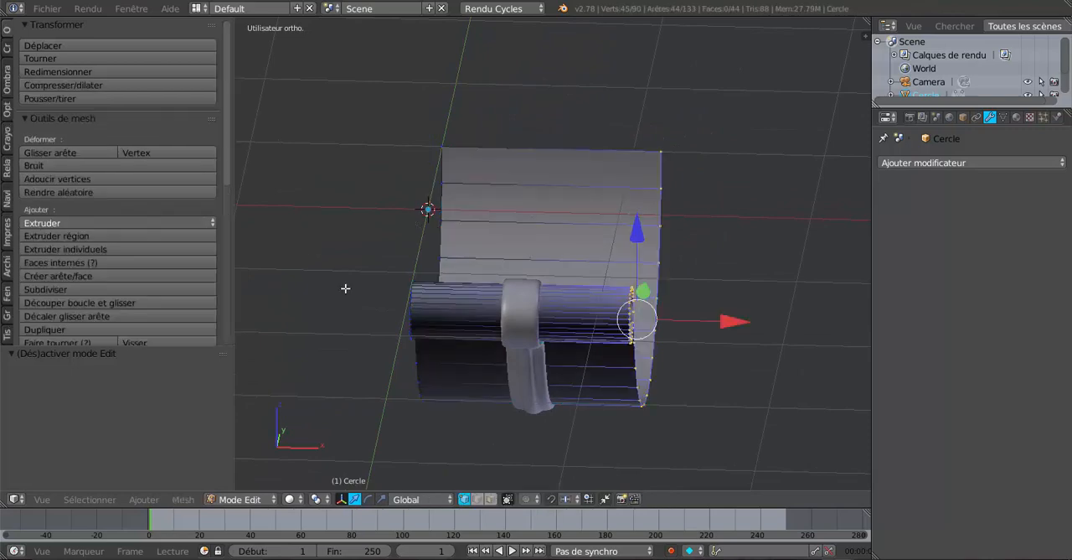
{"action": "key", "text": "a"}
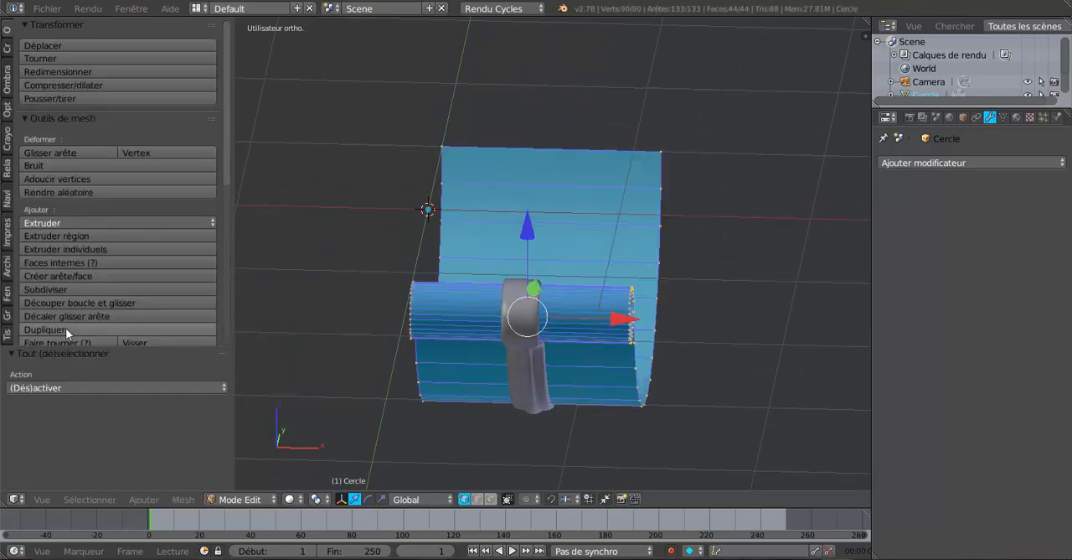
{"action": "left_click", "coordinate": [7, 80]}
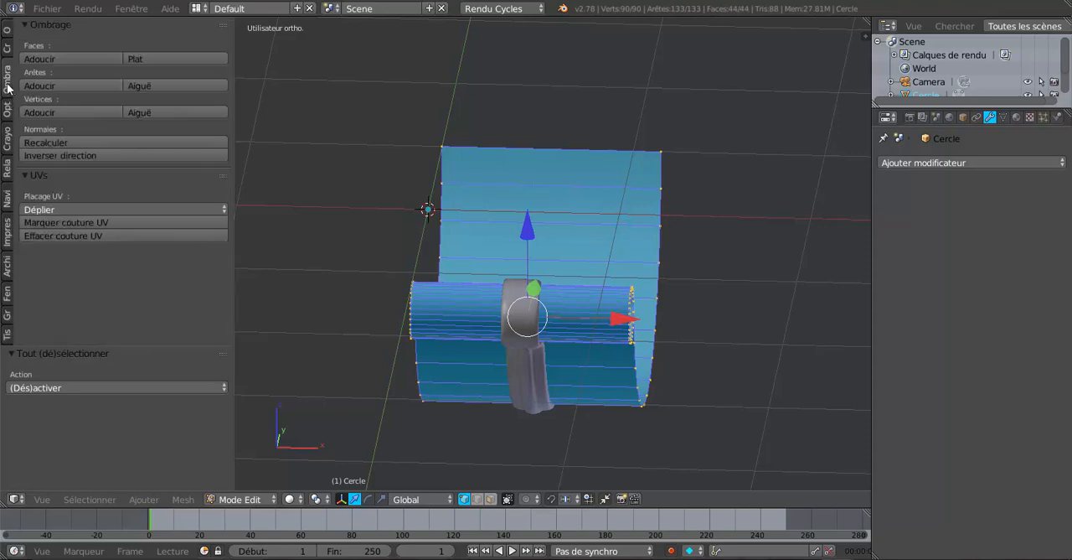
{"action": "left_click", "coordinate": [46, 143]}
{"action": "key", "text": "Tab"}
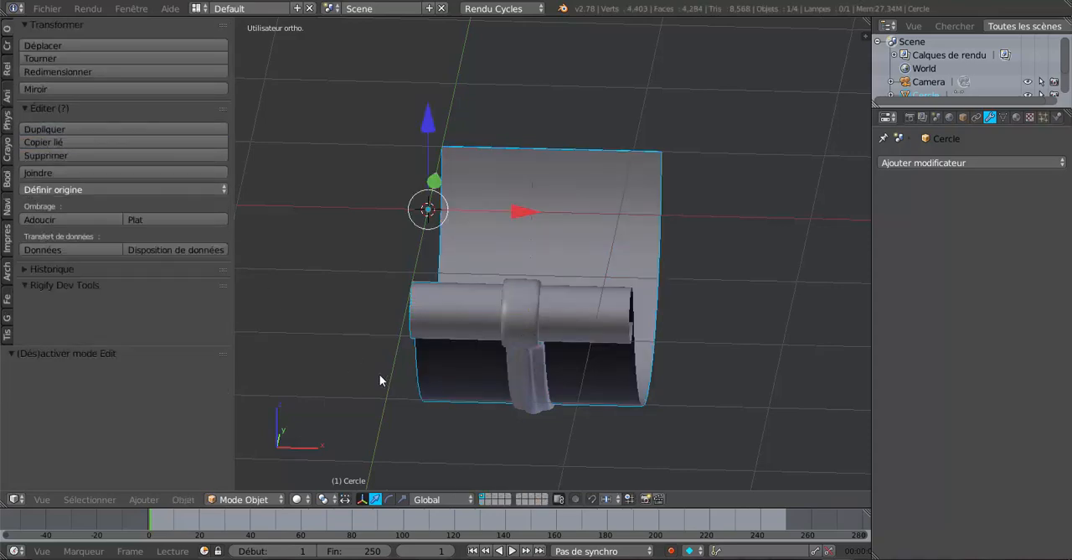
Recalculate the normals of the whole gutter mesh once more, flip their direction, and return to Object Mode.
{"action": "middle_click_drag", "start_coordinate": [380, 374], "coordinate": [462, 388]}
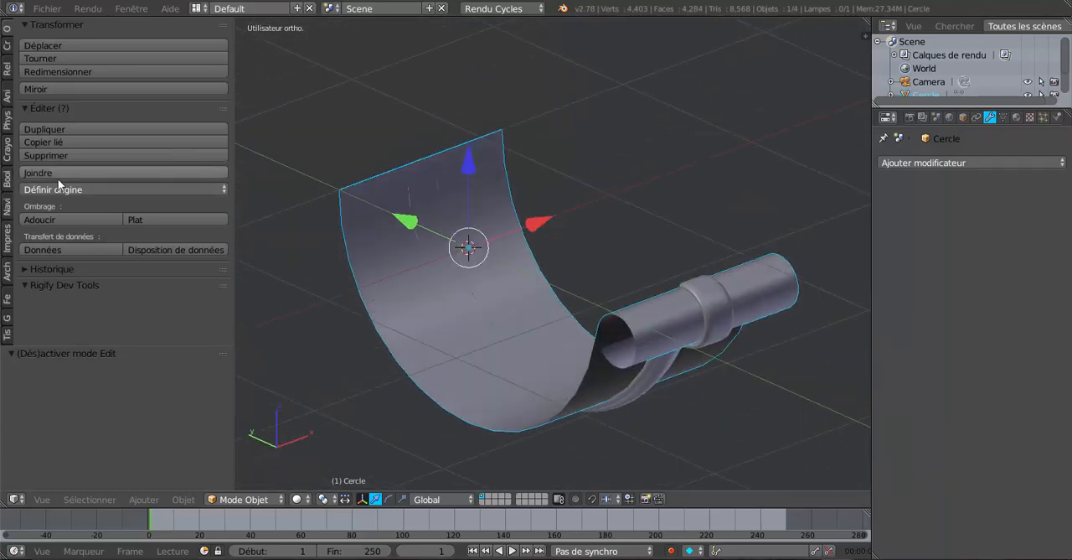
{"action": "middle_click_drag", "start_coordinate": [350, 323], "coordinate": [386, 322]}
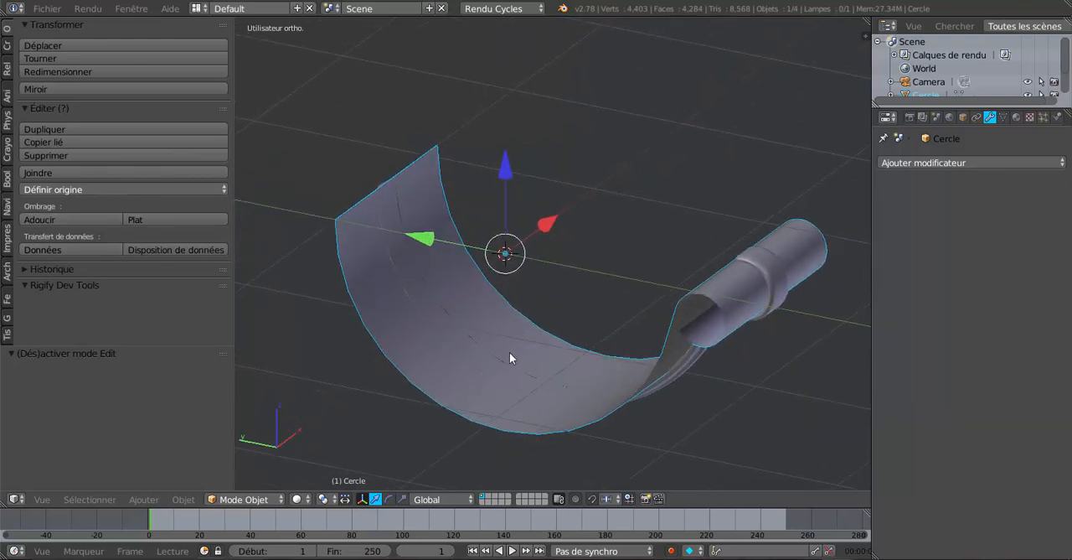
{"action": "middle_click_drag", "start_coordinate": [510, 355], "coordinate": [484, 375]}
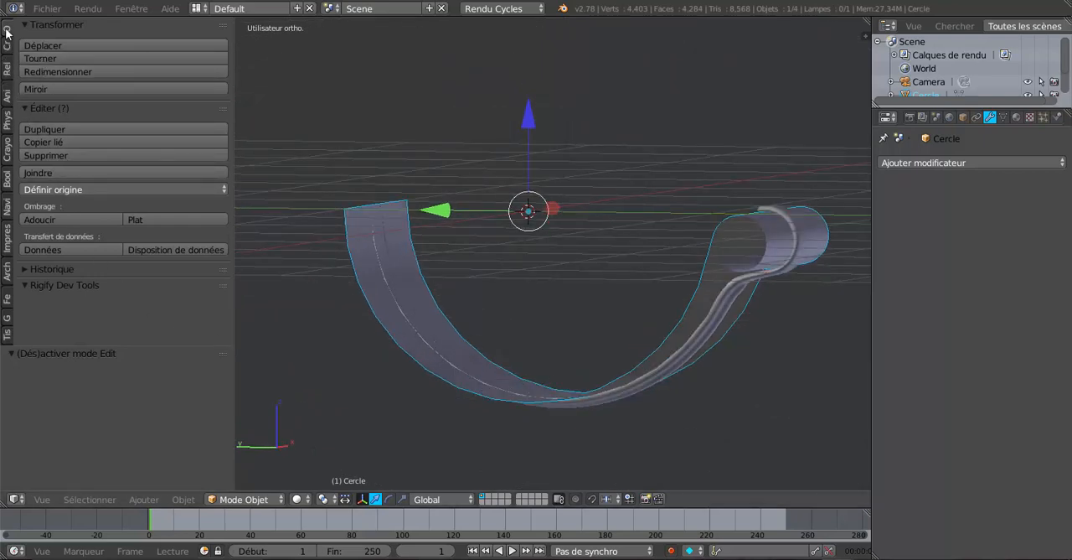
{"action": "key", "text": "Tab"}
{"action": "middle_click_drag", "start_coordinate": [387, 282], "coordinate": [371, 328]}
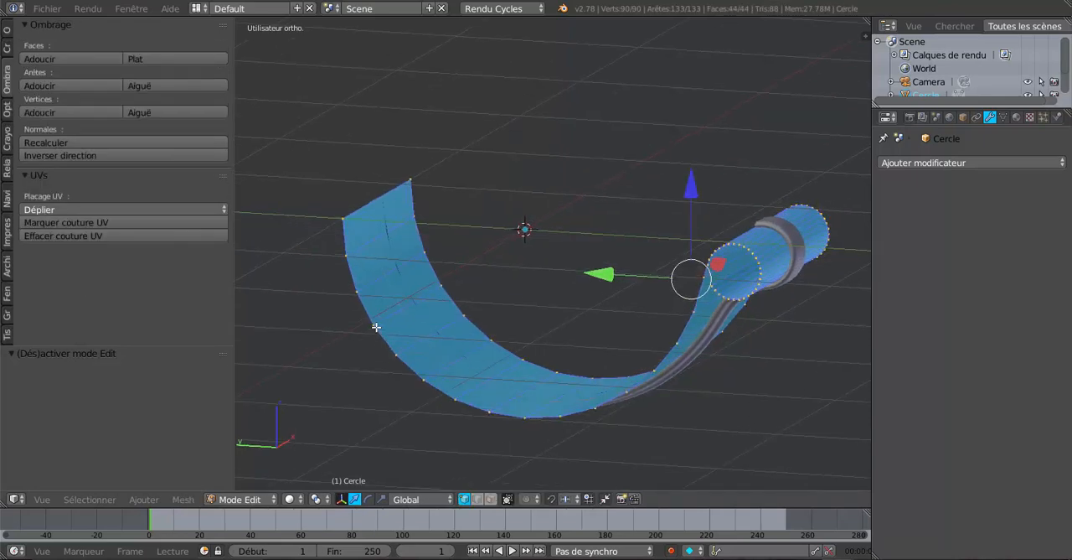
{"action": "left_click", "coordinate": [43, 140]}
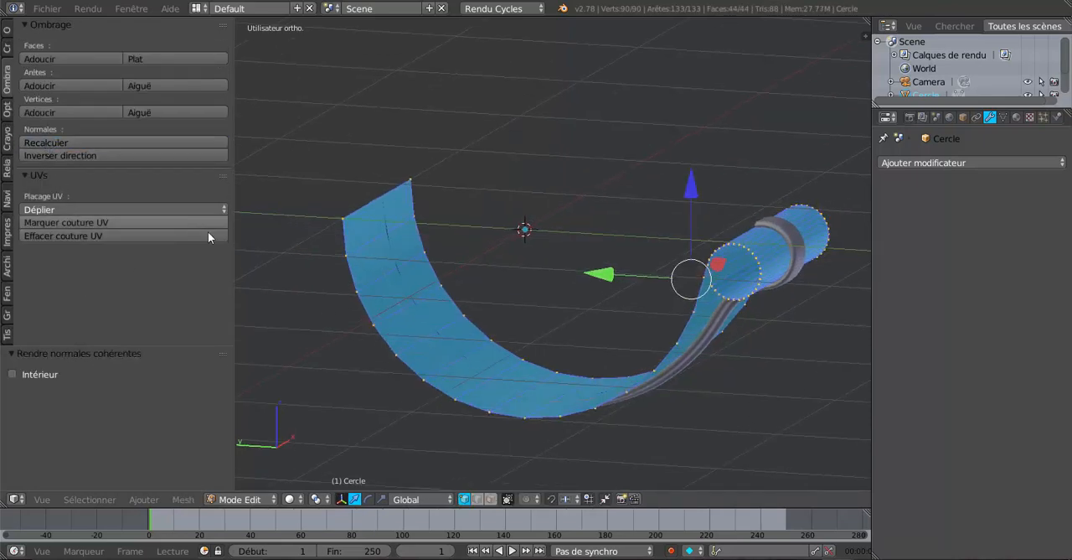
{"action": "middle_click_drag", "start_coordinate": [388, 297], "coordinate": [335, 259]}
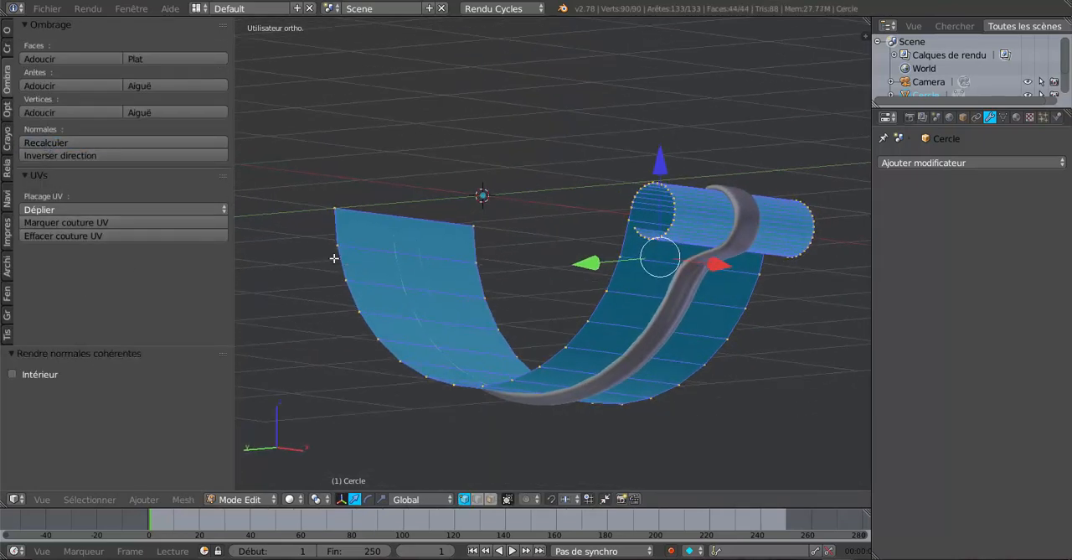
{"action": "left_click", "coordinate": [41, 152]}
{"action": "key", "text": "Tab"}
Examine the gutter's inner surface where it meets the support strip.
{"action": "middle_click_drag", "start_coordinate": [430, 311], "coordinate": [843, 388]}
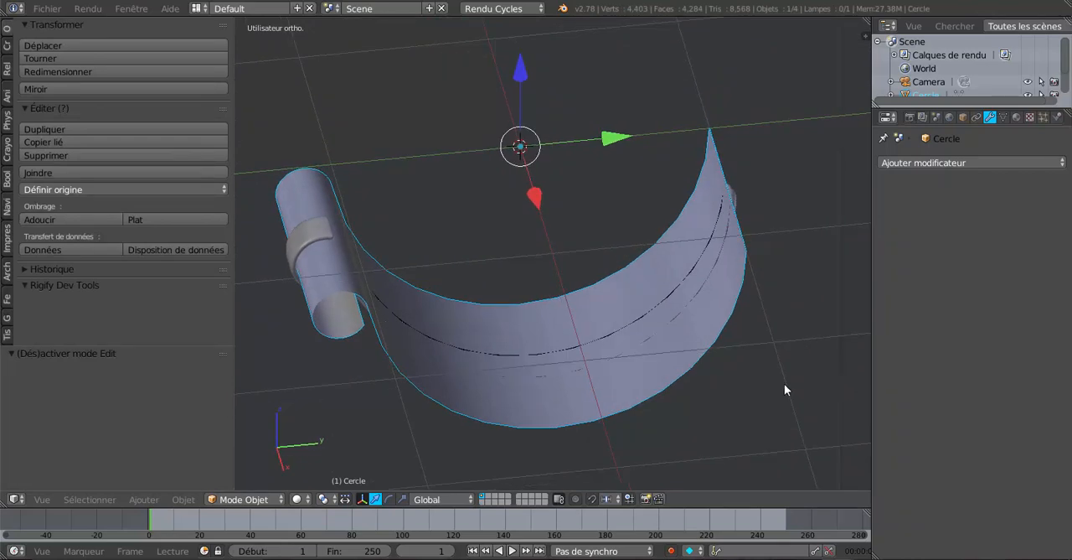
{"action": "scroll", "coordinate": [595, 369], "scroll_direction": "up", "scroll_amount": 2}
{"action": "middle_click_drag", "start_coordinate": [595, 369], "coordinate": [565, 408]}
{"action": "key", "text": "Tab"}
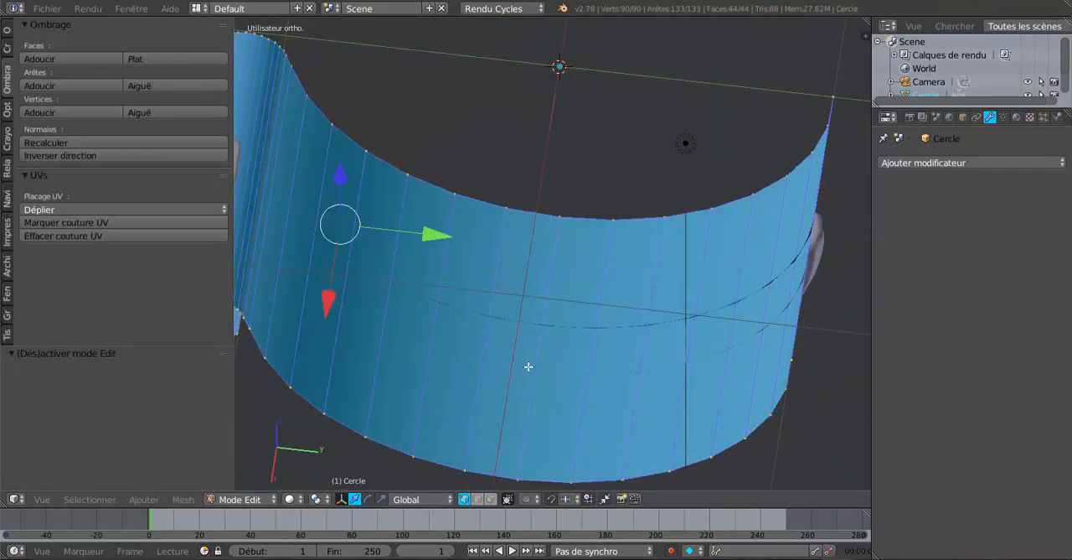
{"action": "key", "text": "Tab"}
{"action": "middle_click_drag", "start_coordinate": [567, 358], "coordinate": [592, 355]}
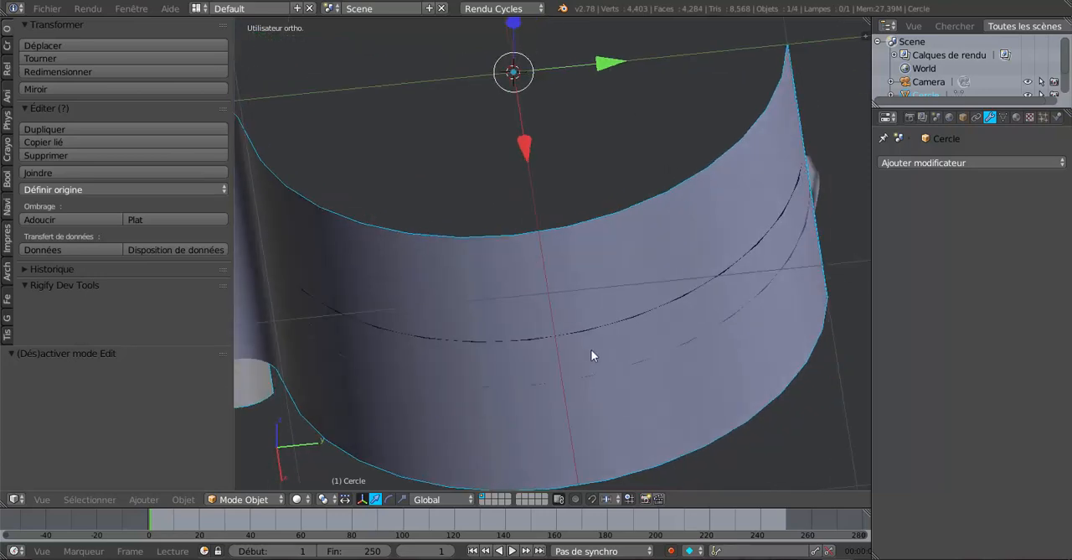
{"action": "middle_click_drag", "start_coordinate": [543, 378], "coordinate": [709, 331]}
Select the support strip's long boundary edge loop against the gutter and lower it along Z by 0.007, then by another 0.014.
{"action": "right_click", "coordinate": [376, 209]}
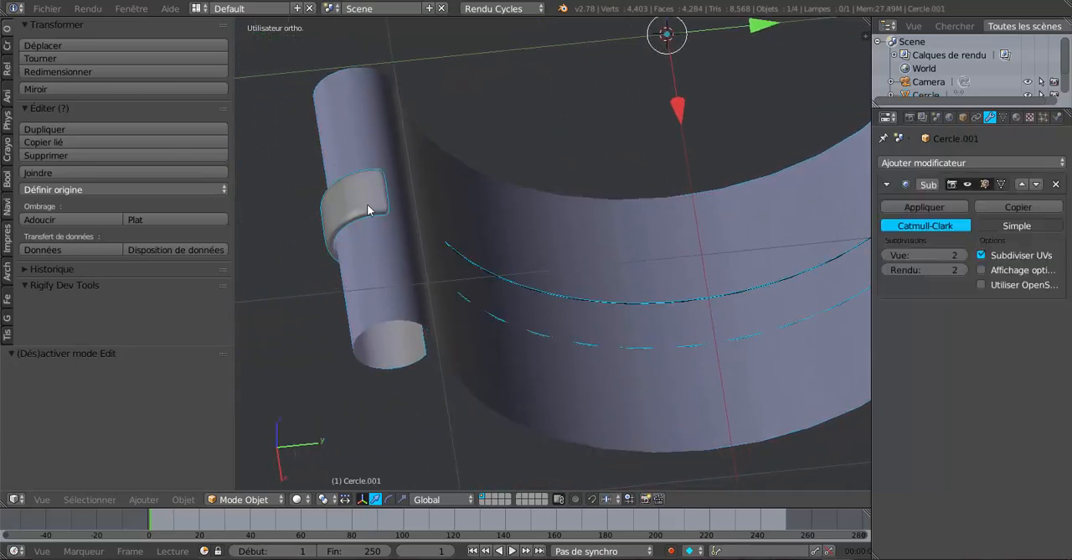
{"action": "middle_click_drag", "start_coordinate": [594, 391], "coordinate": [572, 389]}
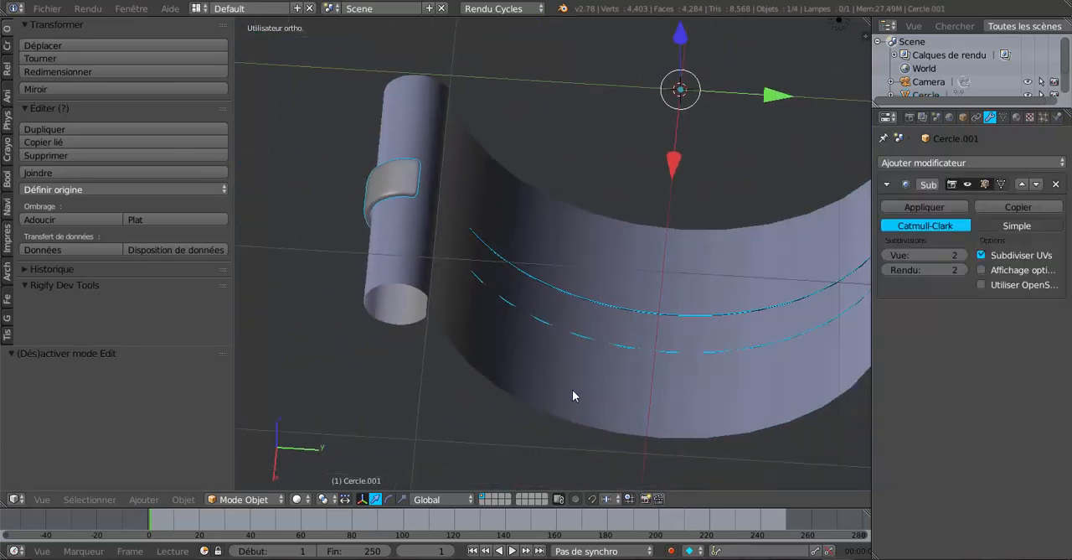
{"action": "key", "text": "Tab"}
{"action": "scroll", "coordinate": [575, 384], "scroll_direction": "up", "scroll_amount": 2}
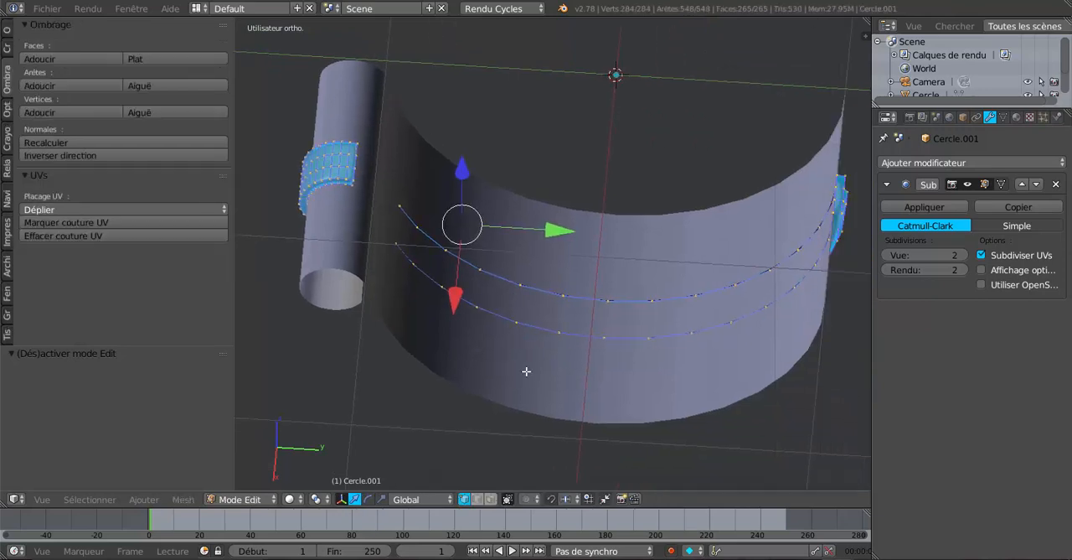
{"action": "right_click", "coordinate": [535, 344], "text": "alt"}
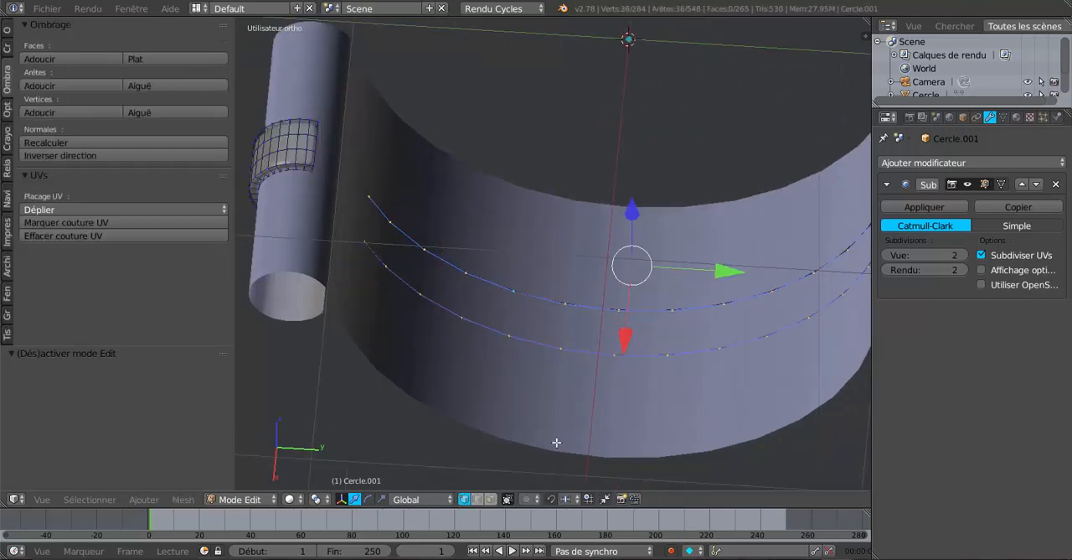
{"action": "key", "text": "z"}
{"action": "middle_click_drag", "start_coordinate": [402, 242], "coordinate": [404, 257]}
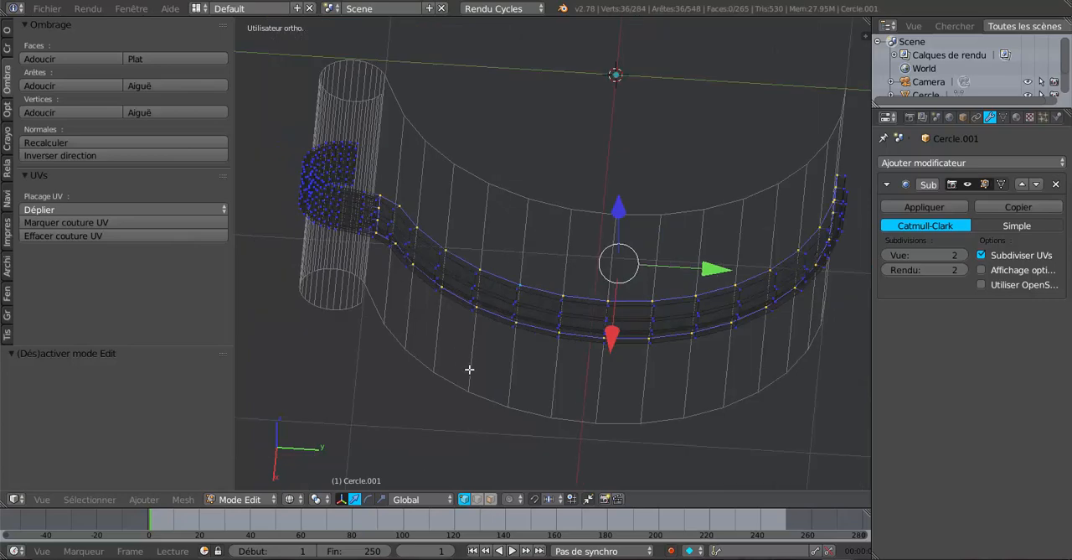
{"action": "middle_click_drag", "start_coordinate": [526, 388], "coordinate": [498, 346]}
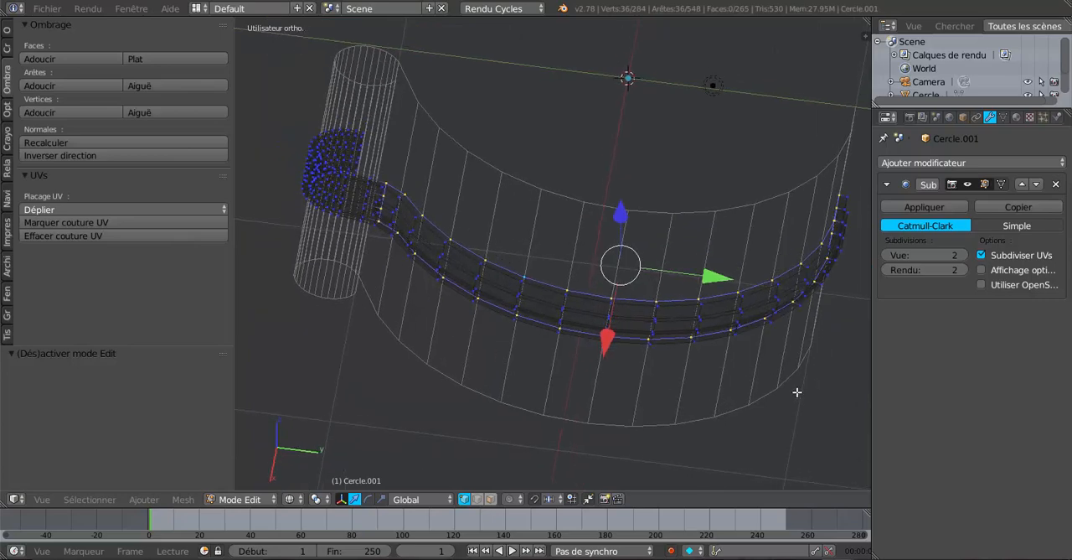
{"action": "middle_click_drag", "start_coordinate": [830, 307], "coordinate": [237, 302]}
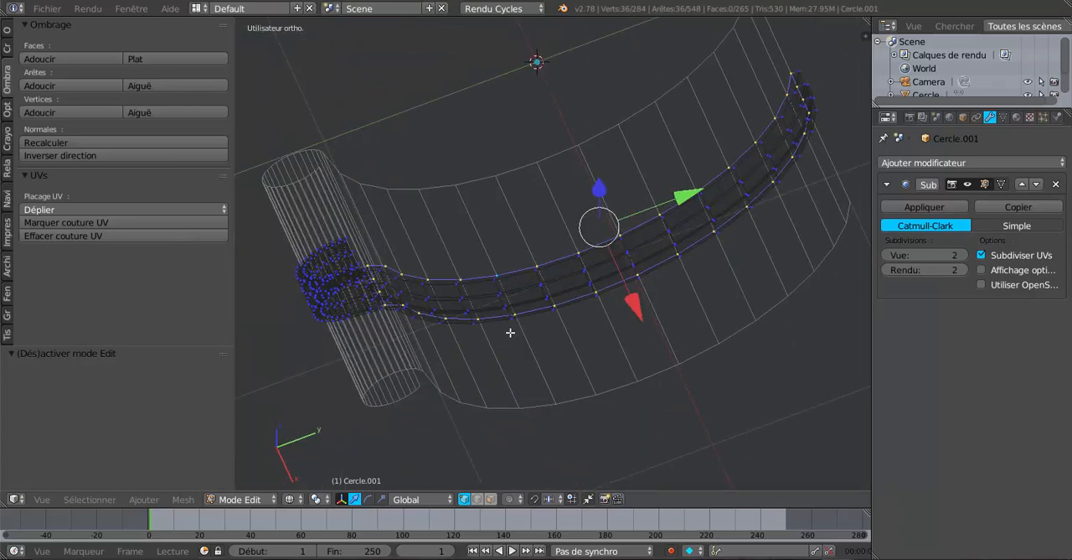
{"action": "mouse_move", "coordinate": [511, 332]}
{"action": "middle_mouse_down"}
{"action": "mouse_move", "coordinate": [471, 302]}
{"action": "mouse_move", "coordinate": [539, 367]}
{"action": "mouse_move", "coordinate": [555, 366]}
{"action": "mouse_move", "coordinate": [560, 340]}
{"action": "middle_mouse_up"}
{"action": "key", "text": "z"}
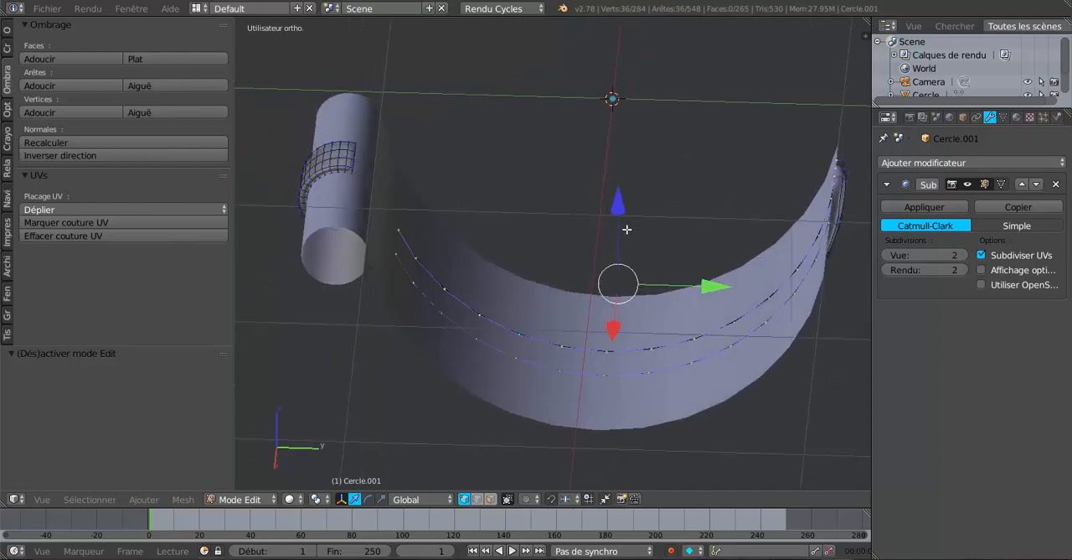
{"action": "middle_click_drag", "start_coordinate": [627, 229], "coordinate": [617, 218]}
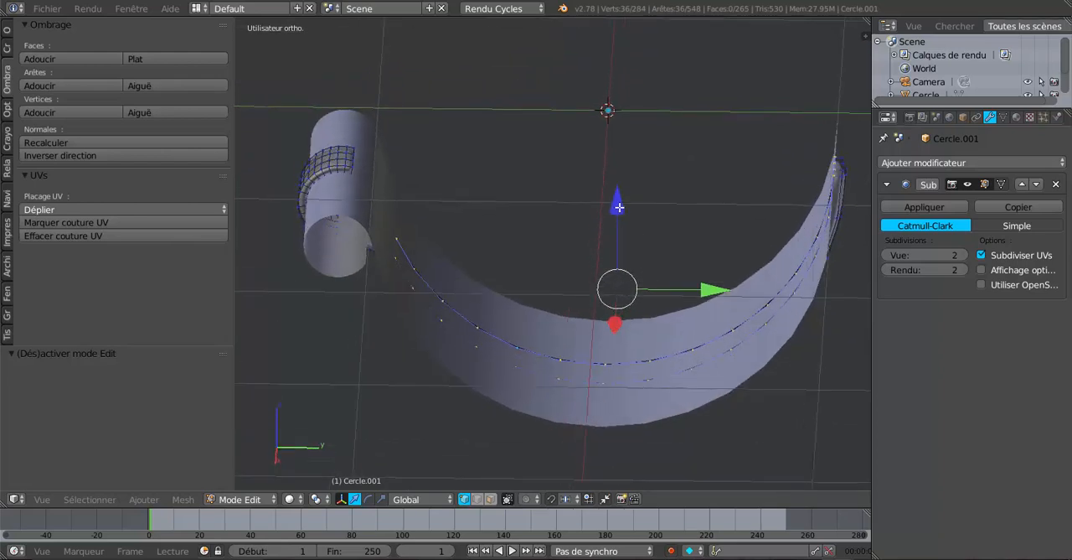
{"action": "left_click_drag", "start_coordinate": [618, 207], "coordinate": [618, 216]}
{"action": "middle_click_drag", "start_coordinate": [598, 288], "coordinate": [588, 325]}
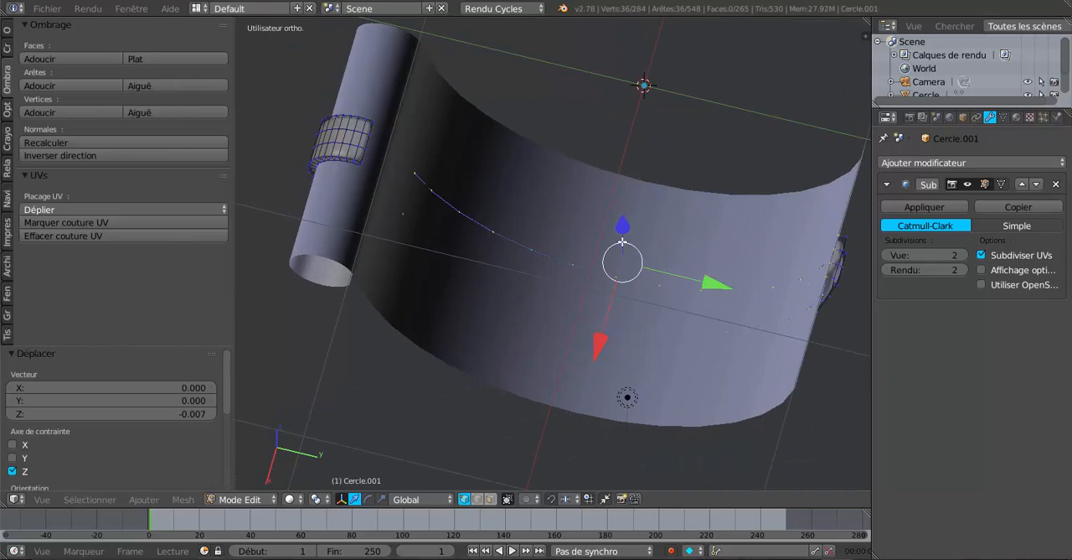
{"action": "left_click_drag", "start_coordinate": [622, 228], "coordinate": [623, 231]}
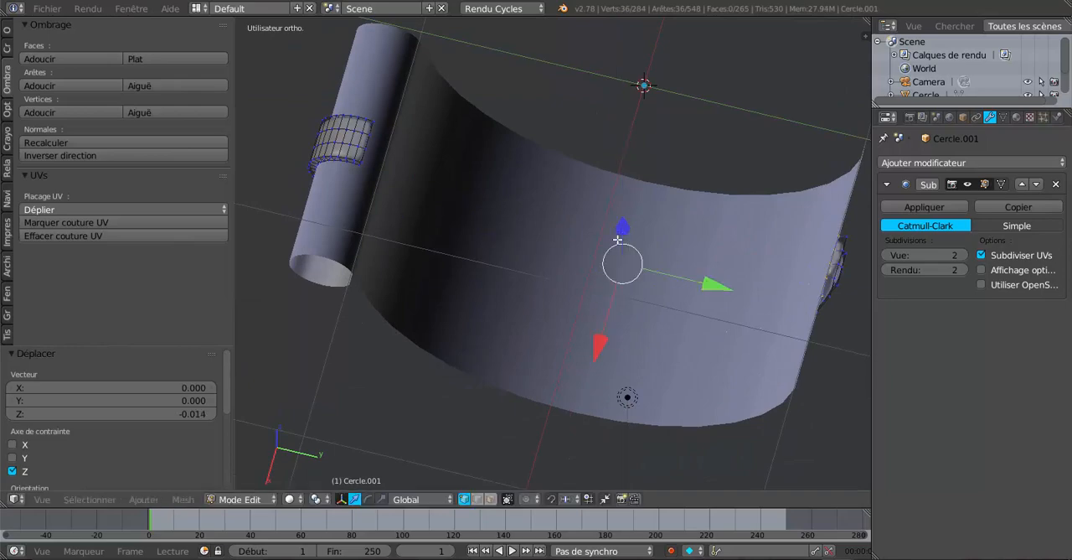
Scale the support strip's selected boundary loop slightly along Y with the scale manipulator and return to Object Mode.
{"action": "middle_click_drag", "start_coordinate": [622, 231], "coordinate": [644, 161]}
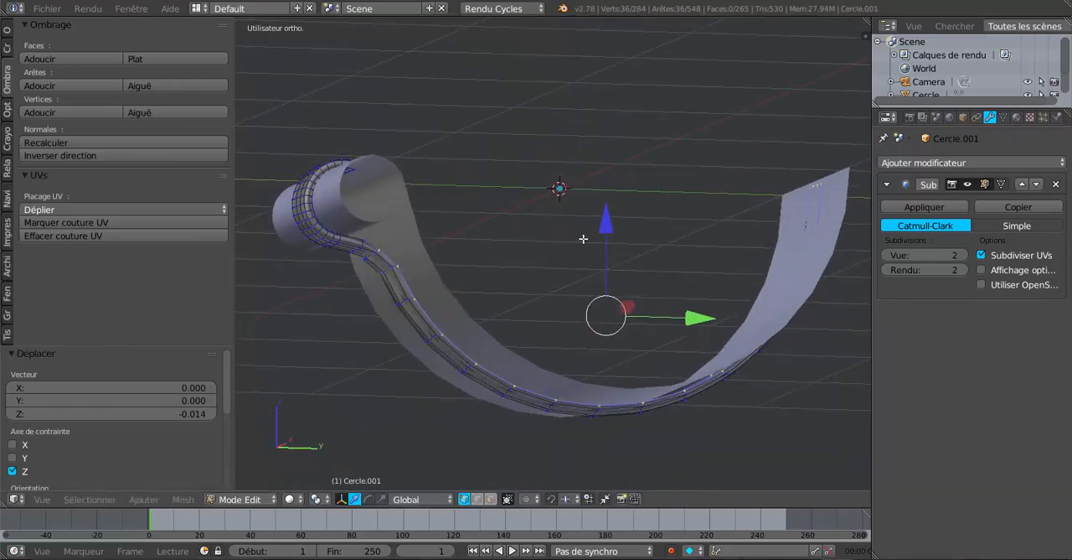
{"action": "middle_click_drag", "start_coordinate": [582, 240], "coordinate": [658, 296]}
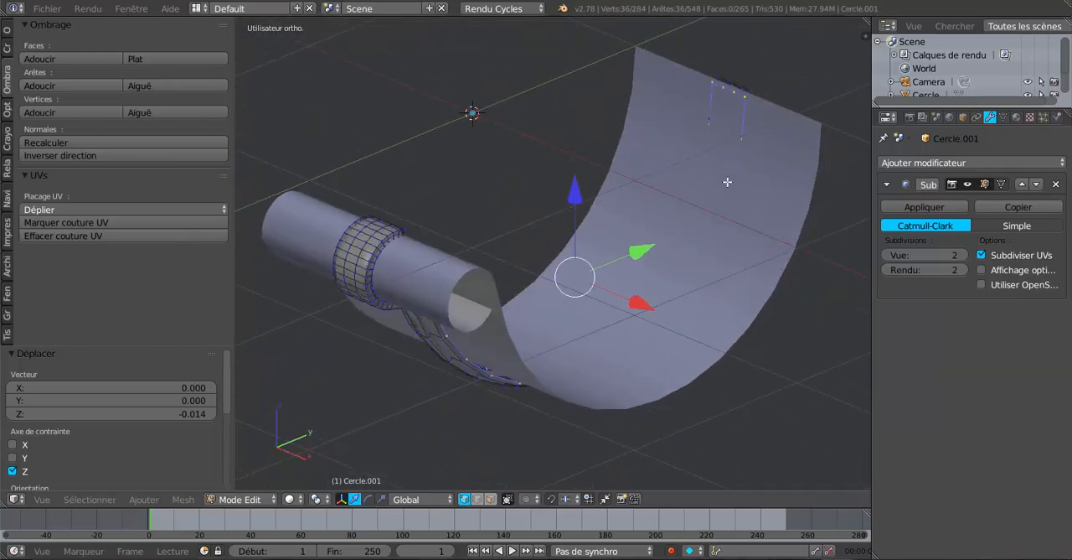
{"action": "left_click", "coordinate": [381, 498]}
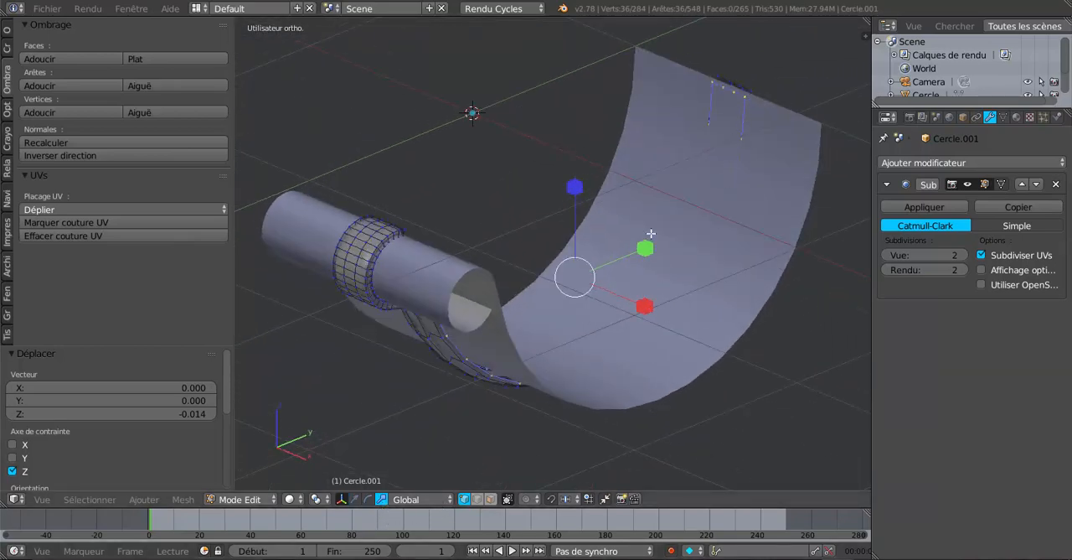
{"action": "left_click_drag", "start_coordinate": [645, 249], "coordinate": [651, 244]}
{"action": "key", "text": "Tab"}
{"action": "middle_click_drag", "start_coordinate": [648, 297], "coordinate": [610, 193]}
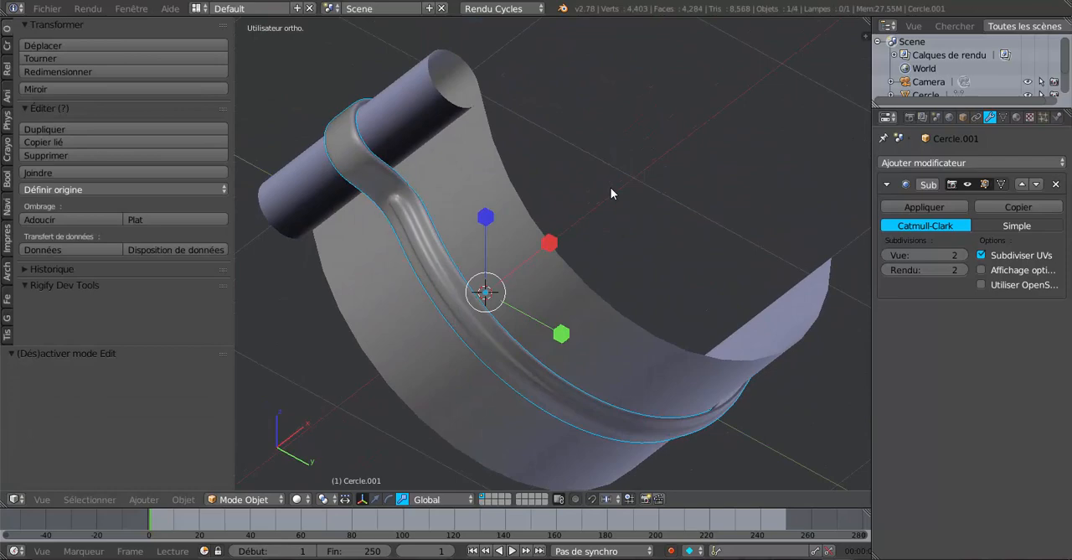
{"action": "middle_click_drag", "start_coordinate": [576, 246], "coordinate": [608, 175]}
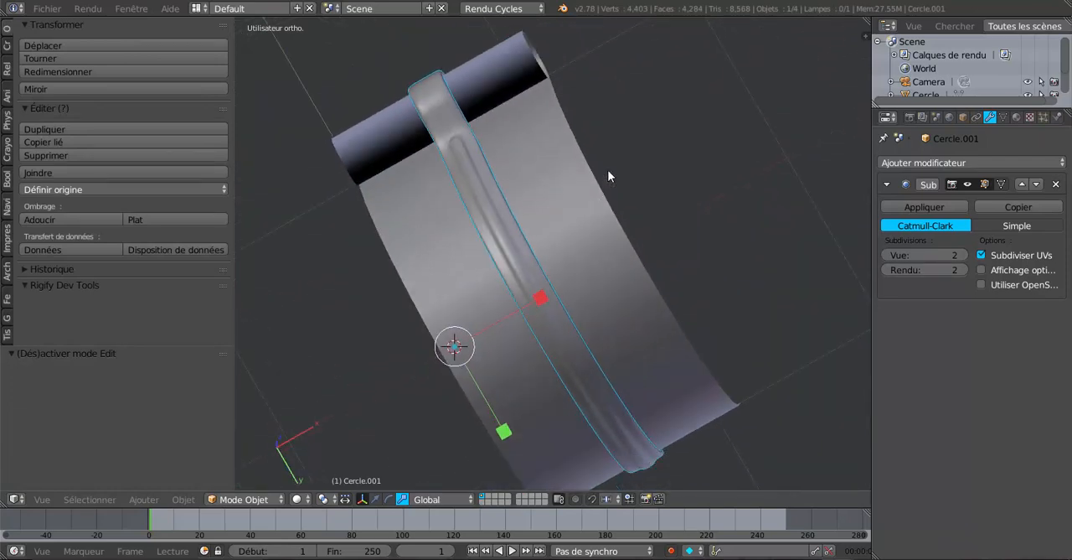
Add two lengthwise loop cuts to the support strip, sliding one close to each side edge.
{"action": "middle_click_drag", "start_coordinate": [631, 231], "coordinate": [535, 332]}
{"action": "mouse_move", "coordinate": [560, 333]}
{"action": "middle_mouse_down"}
{"action": "mouse_move", "coordinate": [551, 330]}
{"action": "mouse_move", "coordinate": [572, 330]}
{"action": "middle_mouse_up"}
{"action": "scroll", "coordinate": [507, 266], "scroll_direction": "up", "scroll_amount": 5}
{"action": "key", "text": "Tab"}
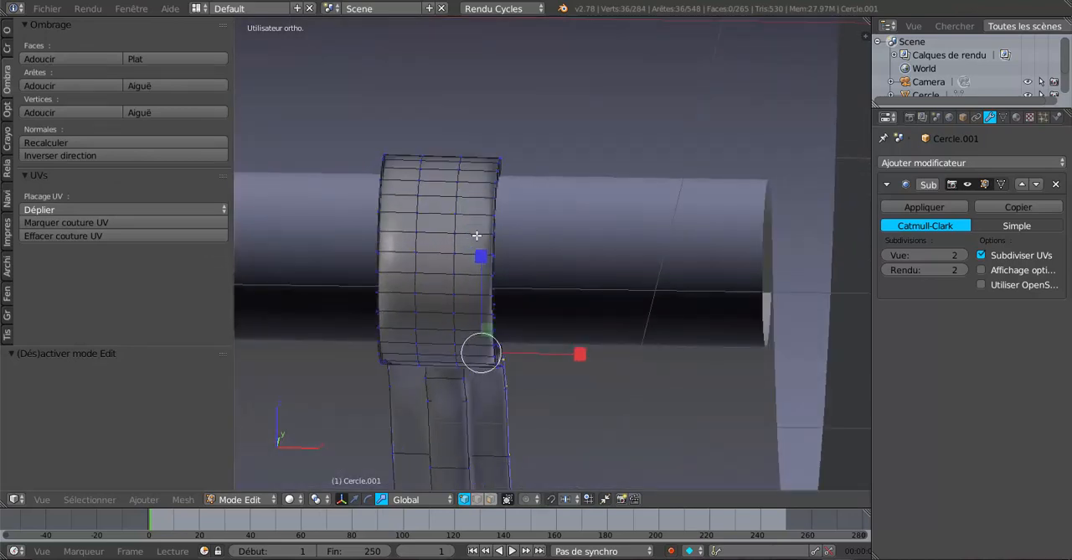
{"action": "key", "text": "ctrl+r"}
{"action": "left_click", "coordinate": [477, 237]}
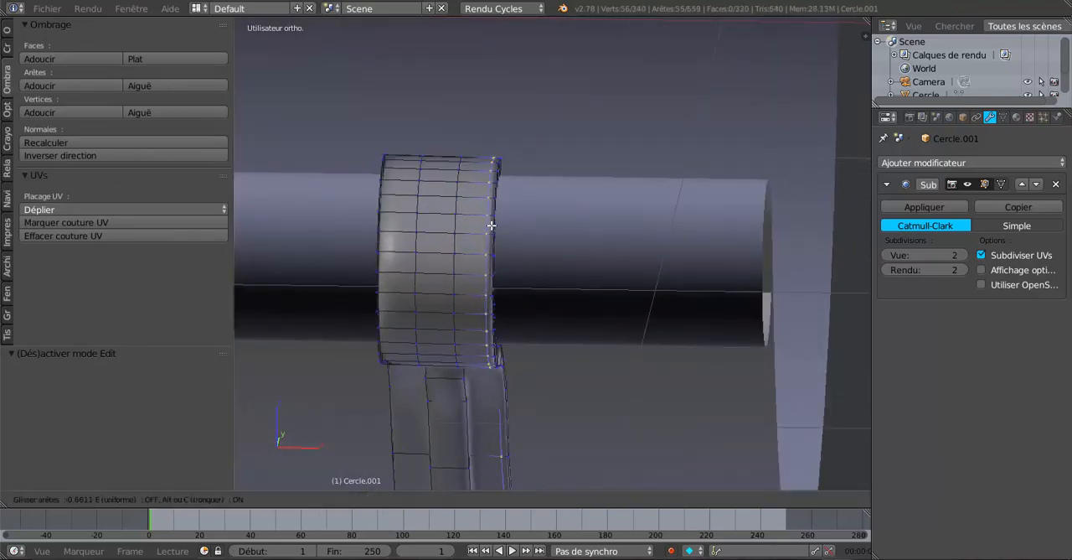
{"action": "left_click", "coordinate": [491, 226]}
{"action": "key", "text": "ctrl+r"}
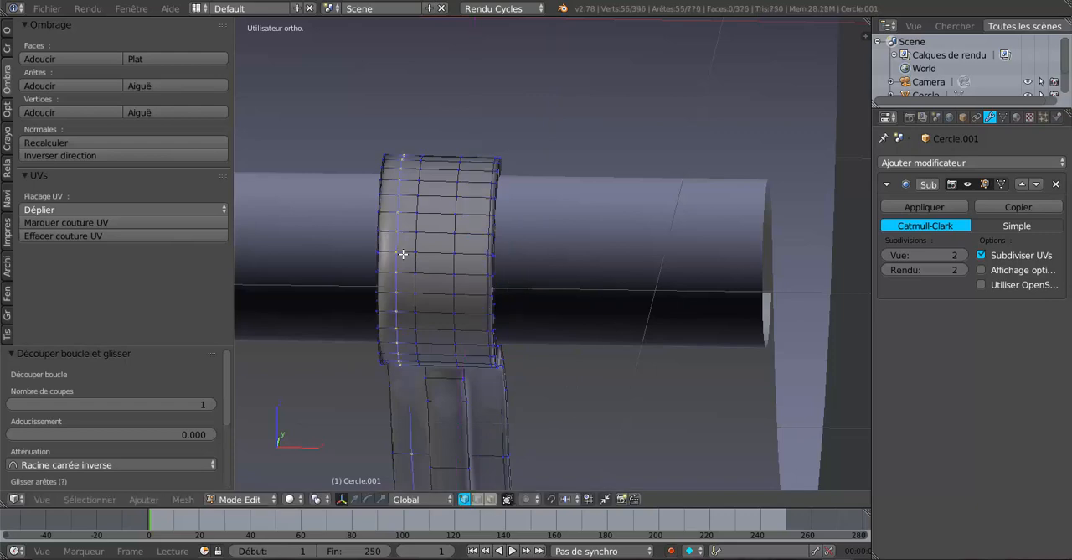
{"action": "left_click", "coordinate": [397, 256]}
{"action": "left_click", "coordinate": [390, 272]}
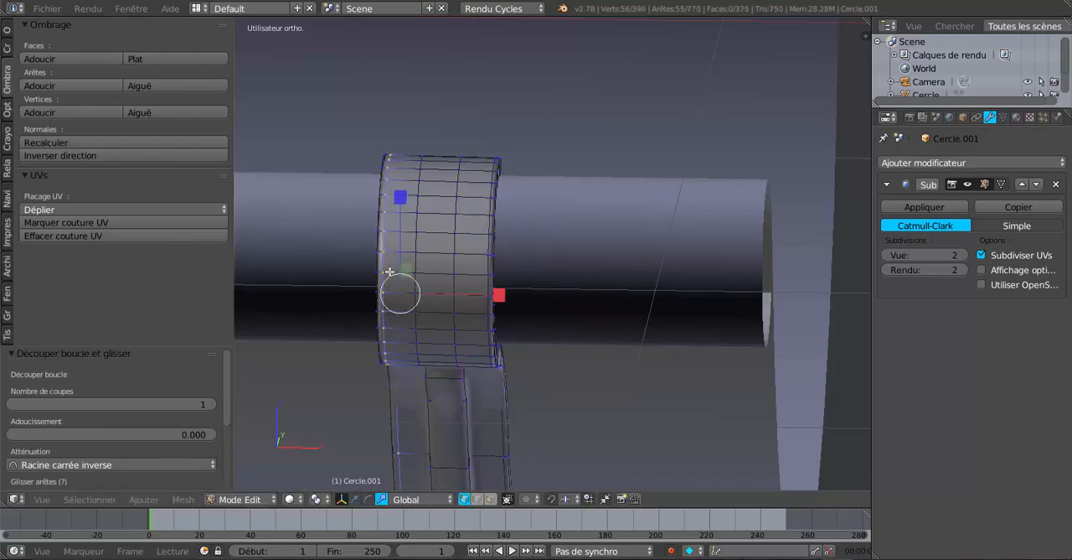
Examine the smoothed support strip's hook and side edges around the gutter's rolled edge, in Object and Edit Mode.
{"action": "key", "text": "Tab"}
{"action": "middle_click_drag", "start_coordinate": [410, 282], "coordinate": [432, 332]}
{"action": "scroll", "coordinate": [415, 318], "scroll_direction": "down", "scroll_amount": 4}
{"action": "key", "text": "Tab"}
{"action": "scroll", "coordinate": [432, 331], "scroll_direction": "up", "scroll_amount": 6}
{"action": "scroll", "coordinate": [389, 244], "scroll_direction": "down", "scroll_amount": 4}
{"action": "middle_click_drag", "start_coordinate": [501, 275], "coordinate": [546, 268]}
{"action": "key", "text": "Tab"}
{"action": "scroll", "coordinate": [584, 310], "scroll_direction": "up", "scroll_amount": 2}
{"action": "key", "text": "Tab"}
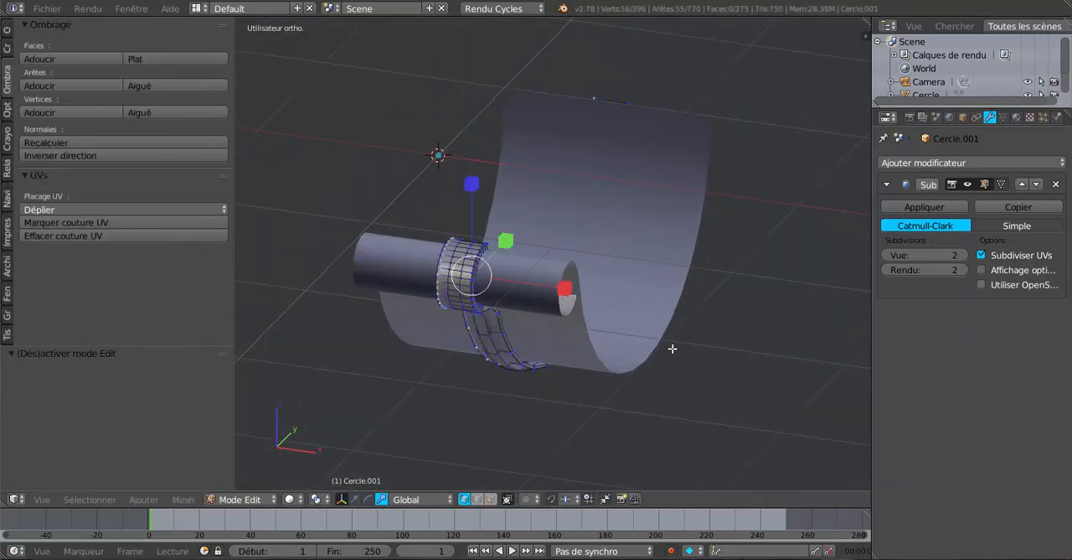
Switch the viewport to wireframe shading, select the gutter object and enter its Edit Mode.
{"action": "key", "text": "Tab"}
{"action": "key", "text": "z"}
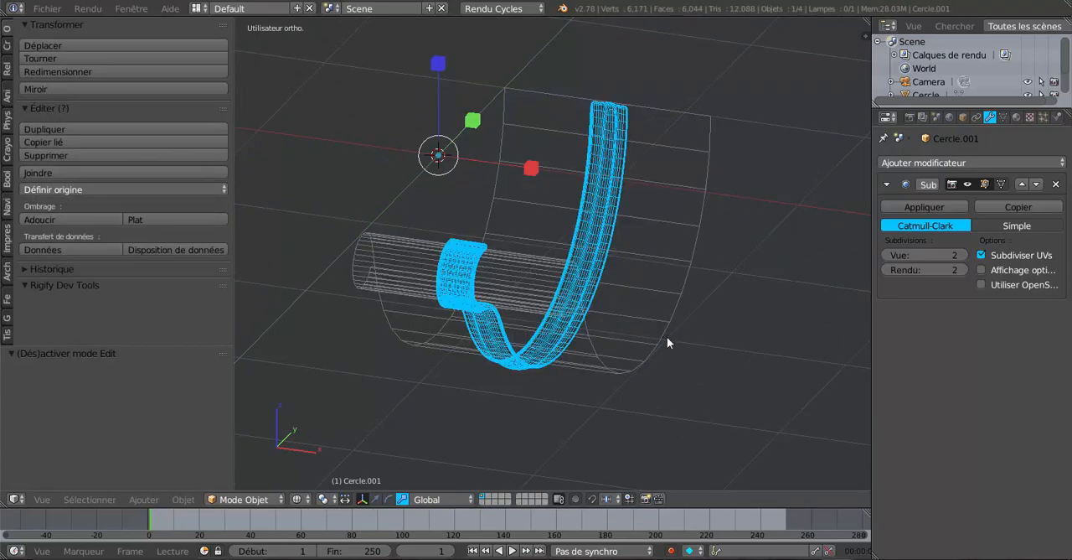
{"action": "key", "text": "Tab"}
{"action": "key", "text": "Tab"}
{"action": "right_click", "coordinate": [666, 333]}
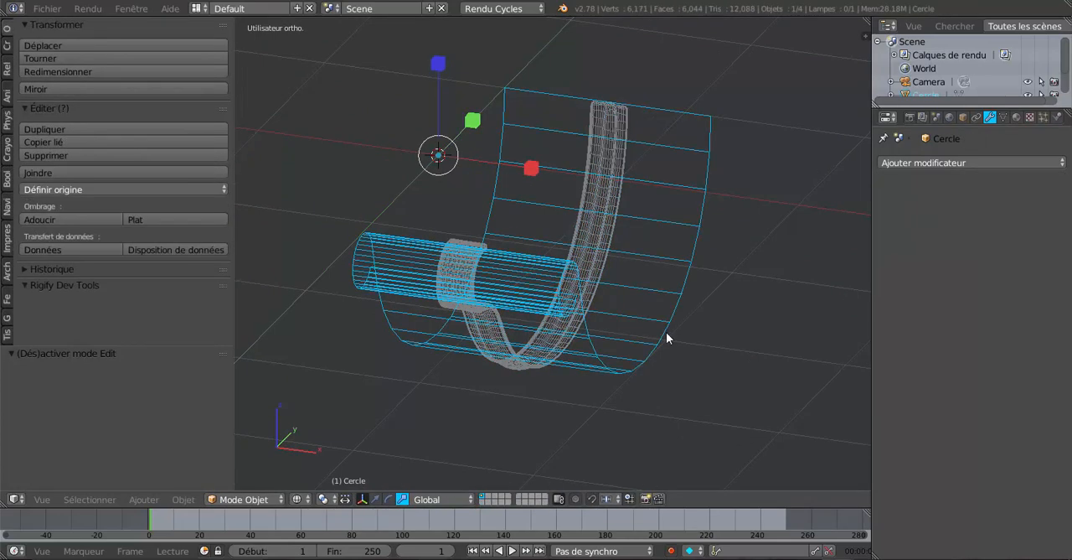
{"action": "key", "text": "Tab"}
Try to lengthen the gutter by selecting its end profile loop and moving it -0.422 along X.
{"action": "scroll", "coordinate": [666, 332], "scroll_direction": "down", "scroll_amount": 1}
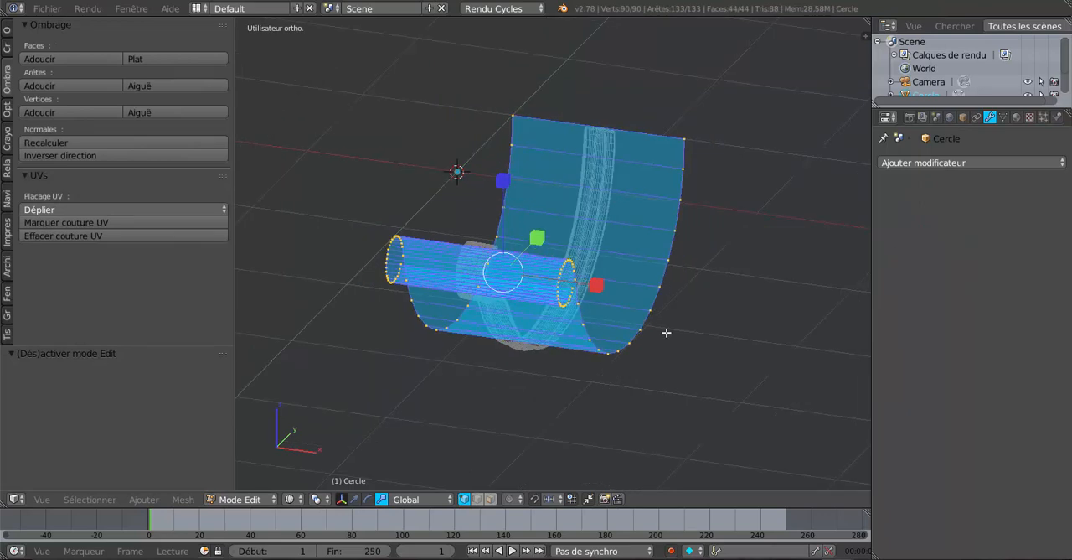
{"action": "middle_click_drag", "start_coordinate": [612, 388], "coordinate": [698, 388]}
{"action": "right_click", "coordinate": [458, 357]}
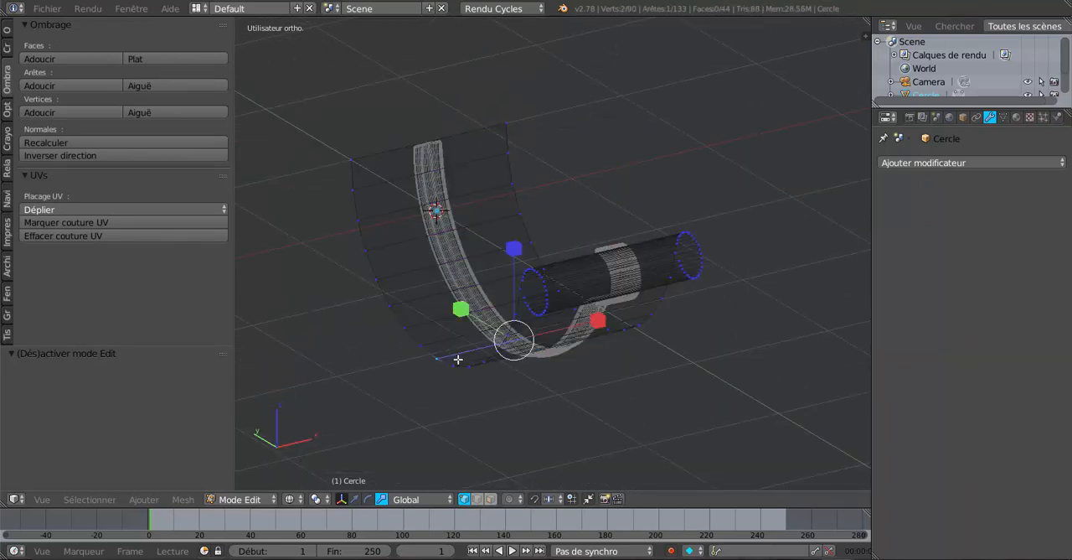
{"action": "right_click", "coordinate": [457, 364], "text": "alt"}
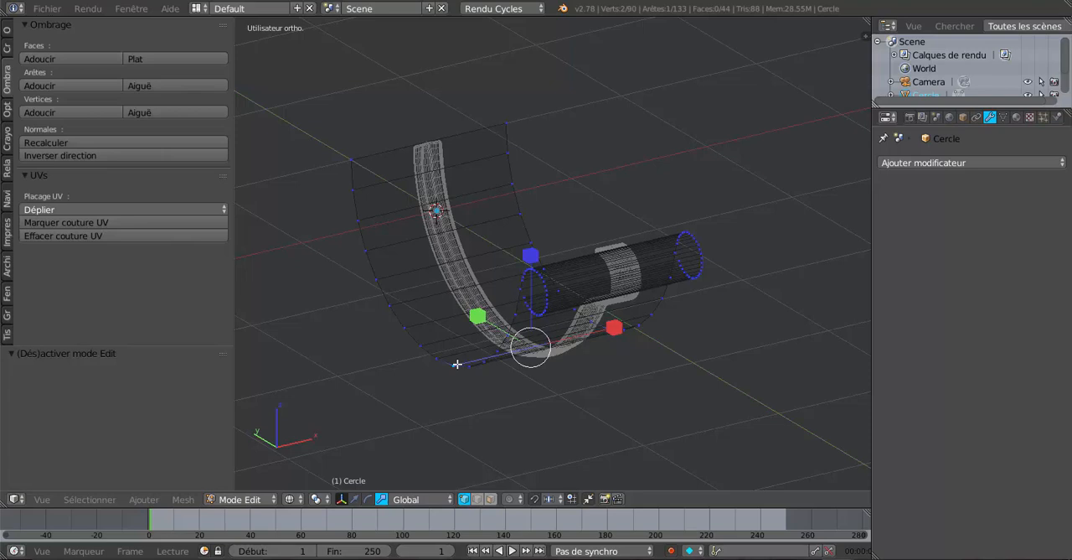
{"action": "right_click", "coordinate": [457, 363], "text": "alt"}
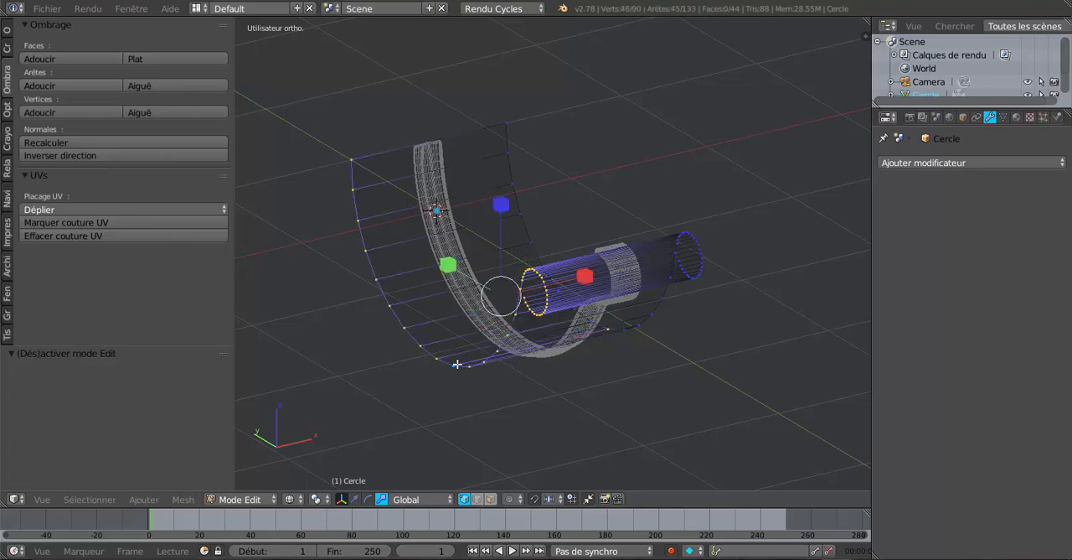
{"action": "left_click", "coordinate": [354, 498]}
{"action": "left_click_drag", "start_coordinate": [581, 282], "coordinate": [526, 305]}
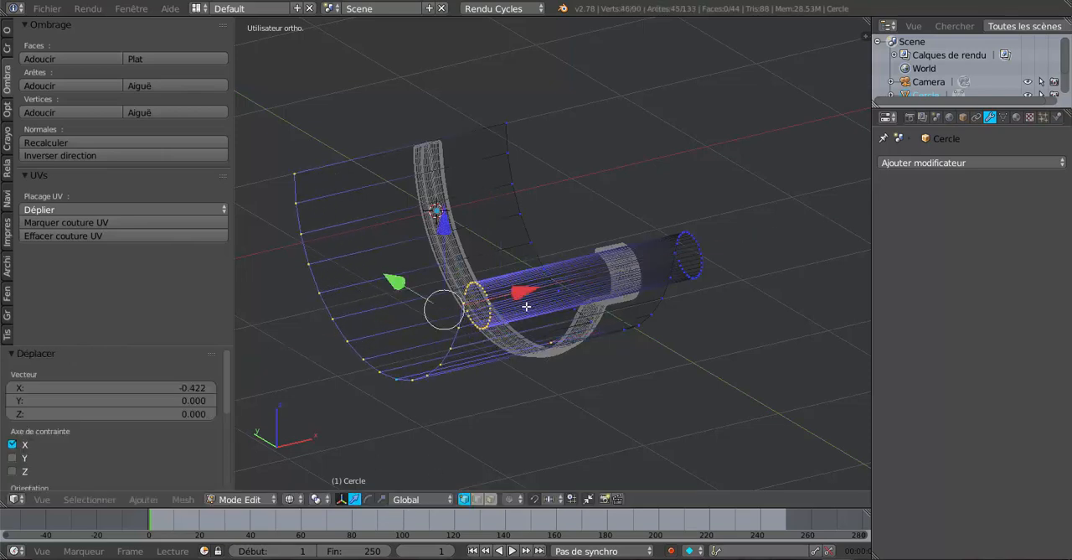
{"action": "key", "text": "Tab"}
{"action": "scroll", "coordinate": [513, 367], "scroll_direction": "down", "scroll_amount": 3}
{"action": "middle_click_drag", "start_coordinate": [513, 367], "coordinate": [503, 444]}
Clear the mesh selection, select only the gutter's end profile loop at the origin side and move it -0.754 along X.
{"action": "key", "text": "Tab"}
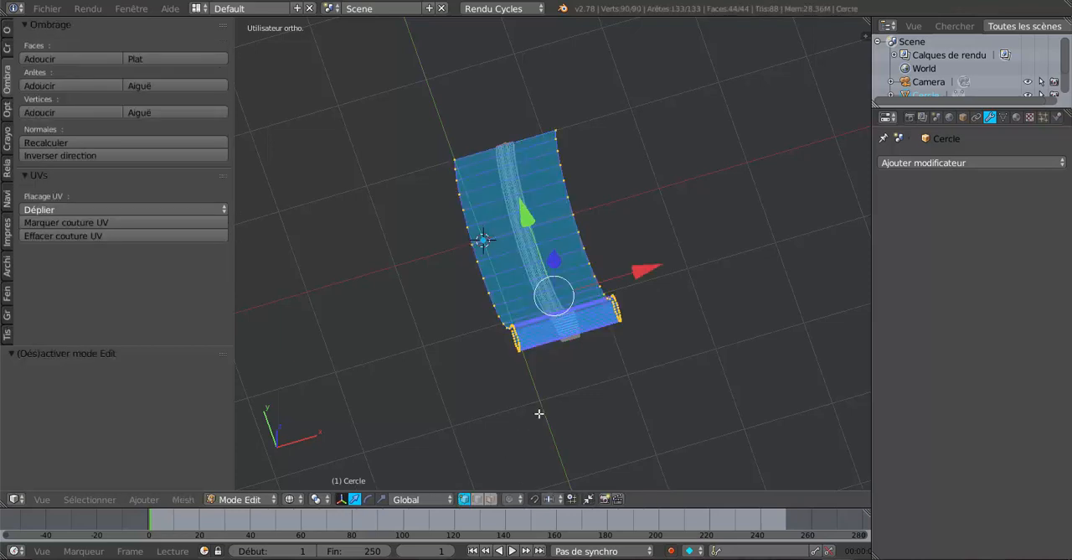
{"action": "middle_click_drag", "start_coordinate": [538, 411], "coordinate": [644, 400]}
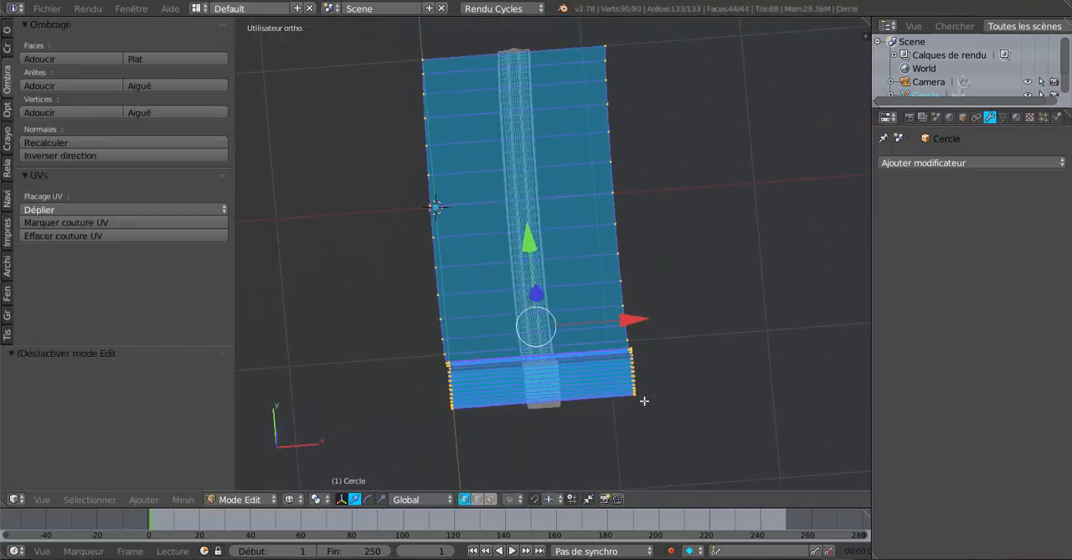
{"action": "key", "text": "a"}
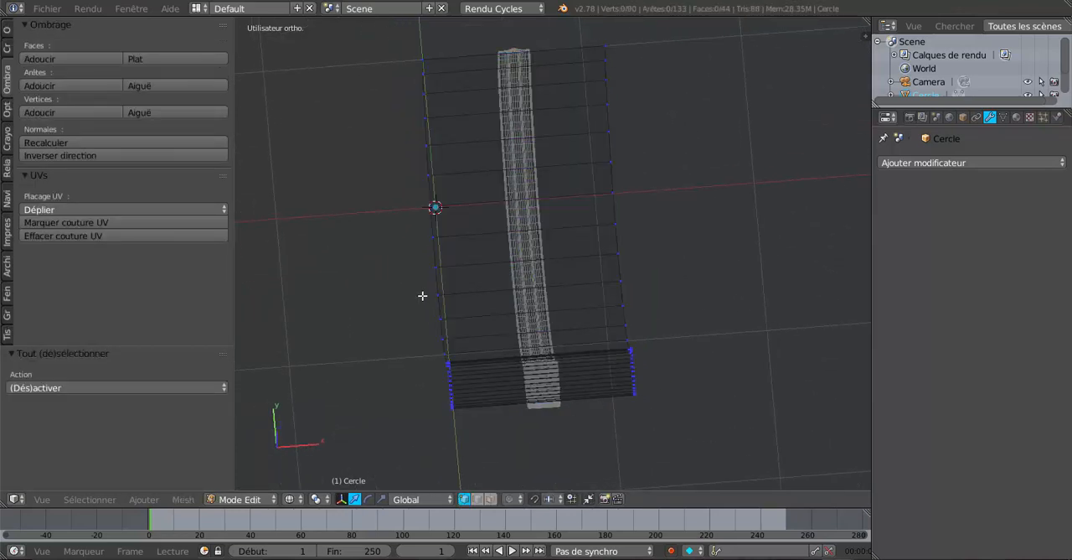
{"action": "right_click", "coordinate": [439, 273], "text": "alt"}
{"action": "left_click_drag", "start_coordinate": [534, 329], "coordinate": [415, 344]}
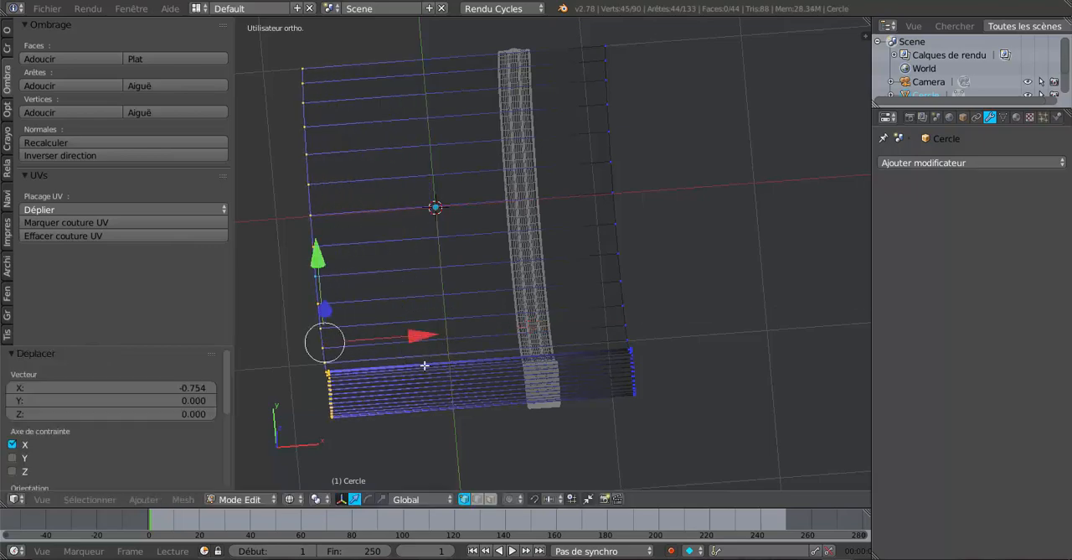
{"action": "scroll", "coordinate": [425, 367], "scroll_direction": "down", "scroll_amount": 5}
{"action": "key", "text": "Tab"}
{"action": "middle_click_drag", "start_coordinate": [425, 371], "coordinate": [581, 296]}
Return to Edit Mode on the gutter and frame its lower profile in the right orthographic view, using vertex selection.
{"action": "key", "text": "Tab"}
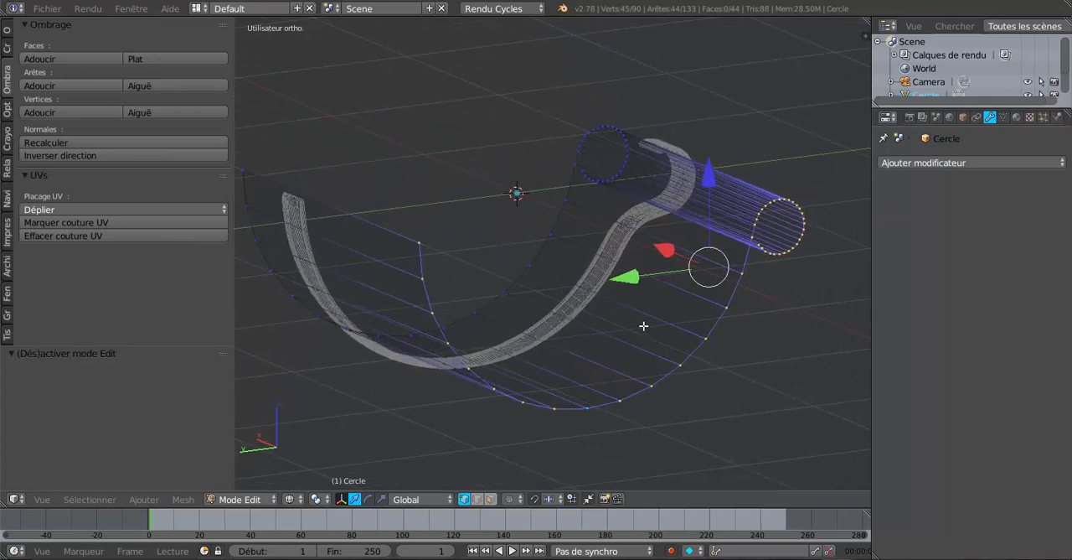
{"action": "middle_click_drag", "start_coordinate": [641, 331], "coordinate": [577, 347]}
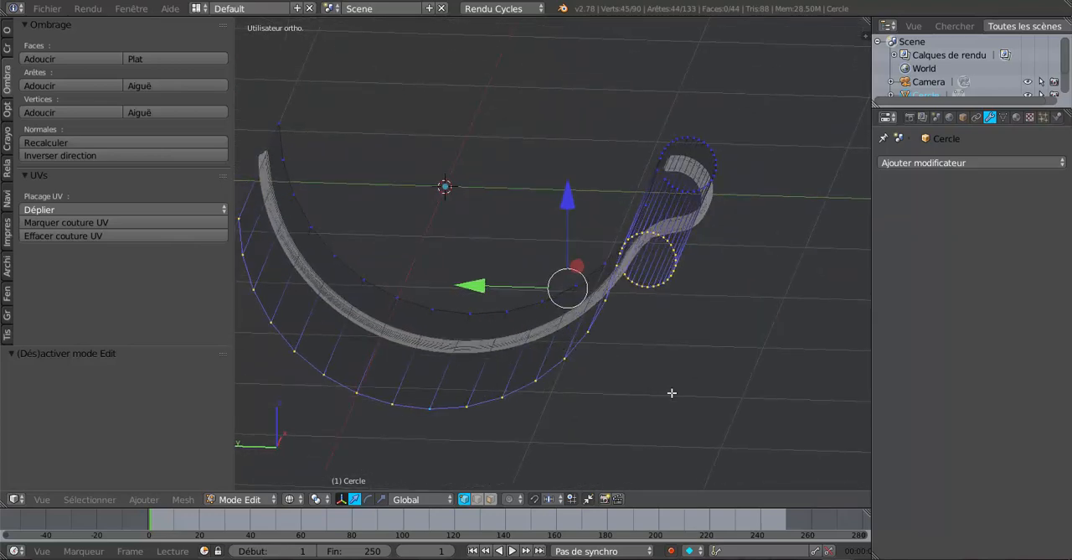
{"action": "key", "text": "KP_1"}
{"action": "key", "text": "KP_3"}
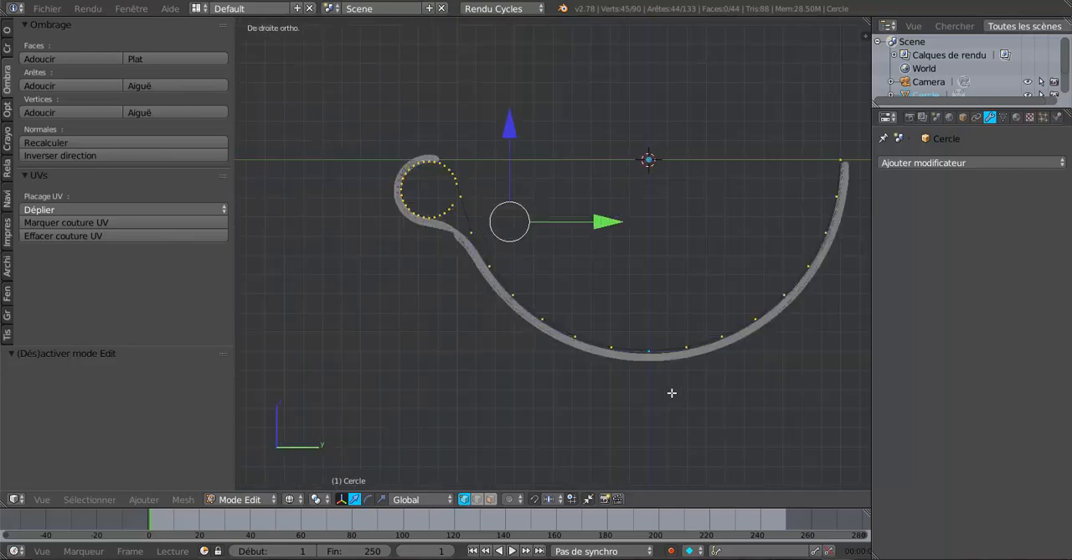
{"action": "middle_click_drag", "start_coordinate": [669, 426], "coordinate": [521, 371], "text": "shift"}
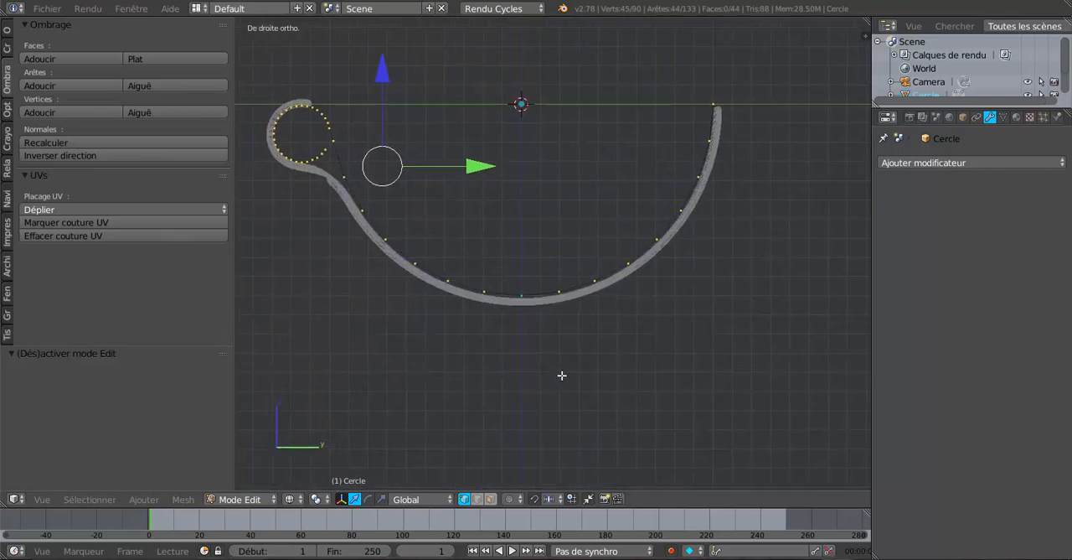
{"action": "scroll", "coordinate": [565, 376], "scroll_direction": "up", "scroll_amount": 4}
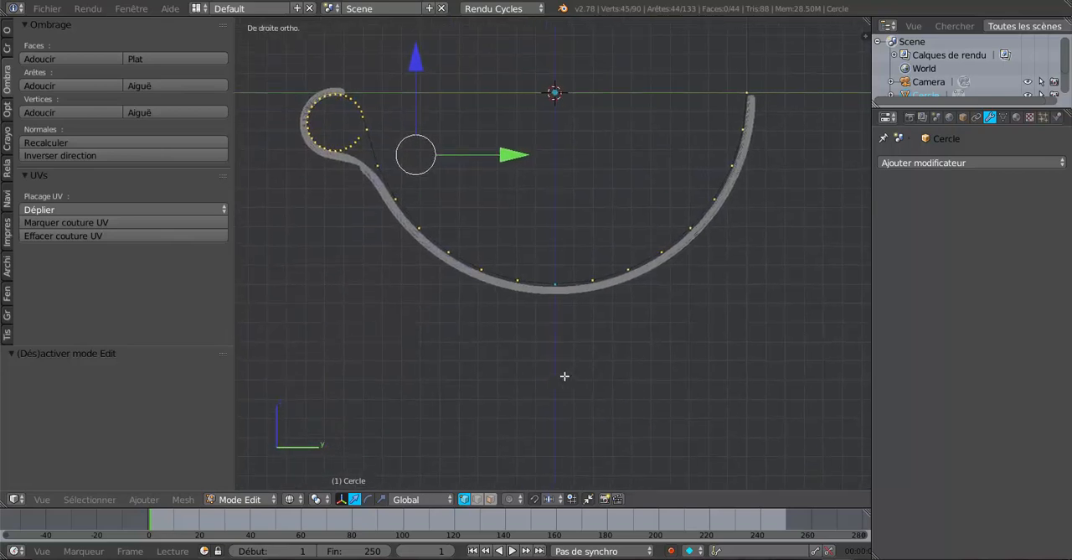
{"action": "left_click", "coordinate": [476, 499]}
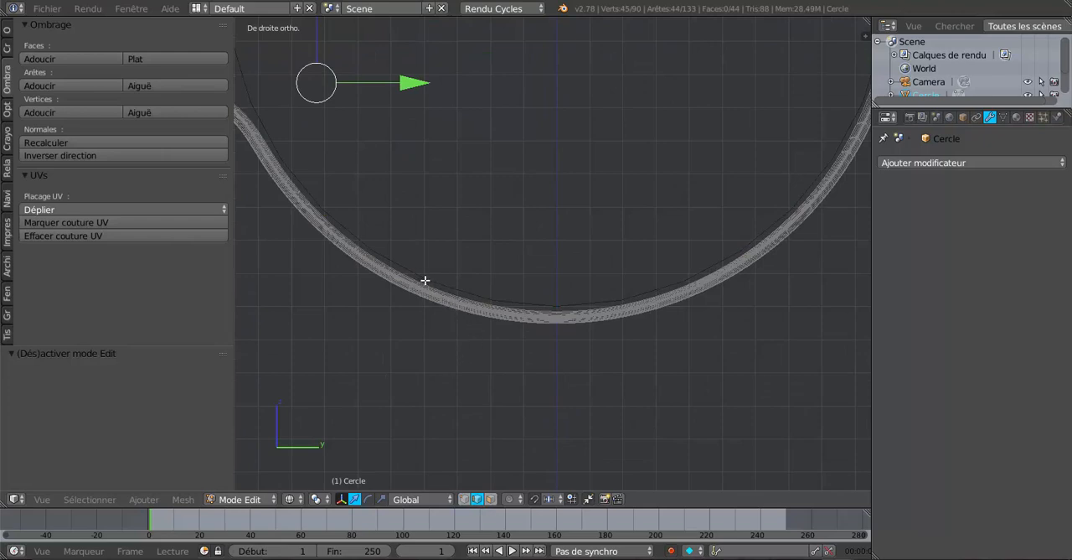
{"action": "left_click", "coordinate": [453, 500]}
{"action": "left_click", "coordinate": [462, 499]}
Try to fill a face between two pairs of vertices on opposite sides of the gutter's lower curve, and undo it.
{"action": "right_click", "coordinate": [433, 281]}
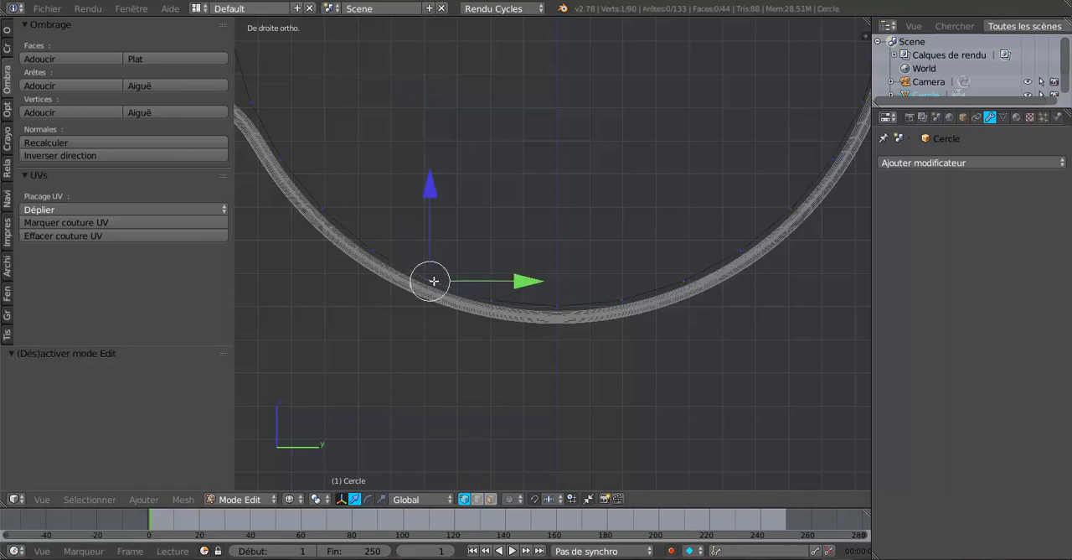
{"action": "right_click", "coordinate": [700, 284], "text": "shift"}
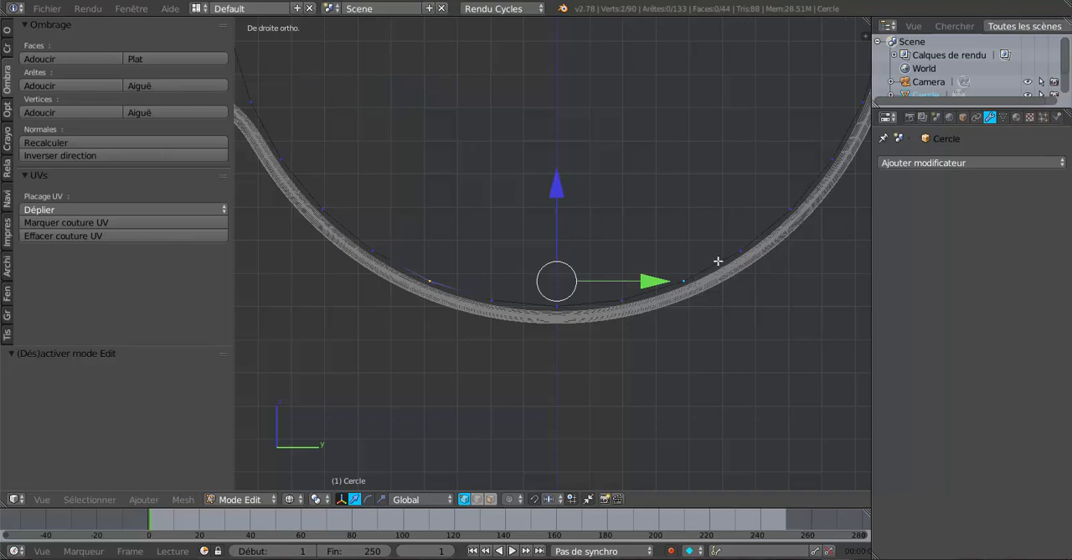
{"action": "right_click", "coordinate": [719, 259], "text": "shift"}
{"action": "right_click", "coordinate": [377, 250], "text": "shift"}
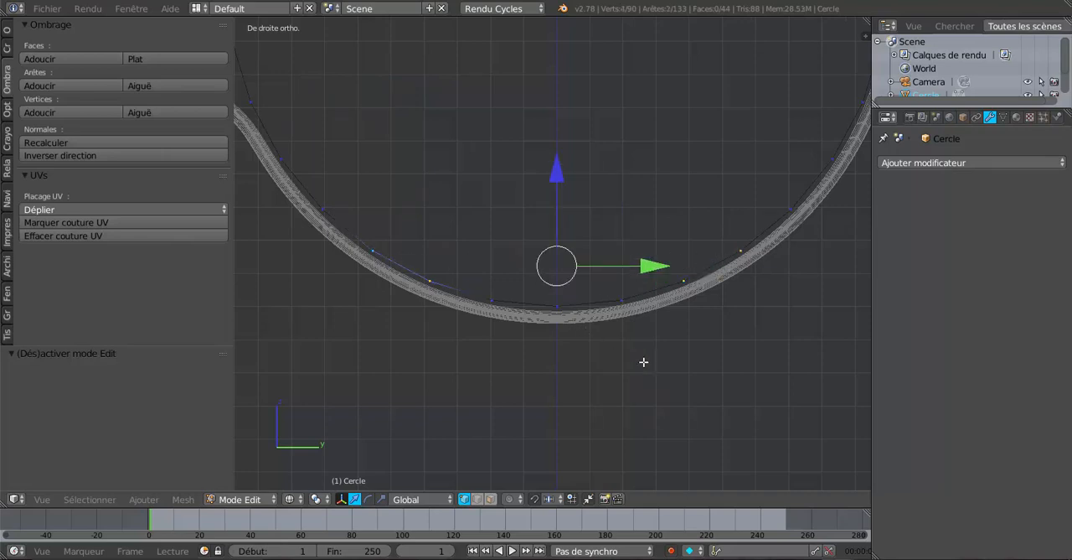
{"action": "key", "text": "f"}
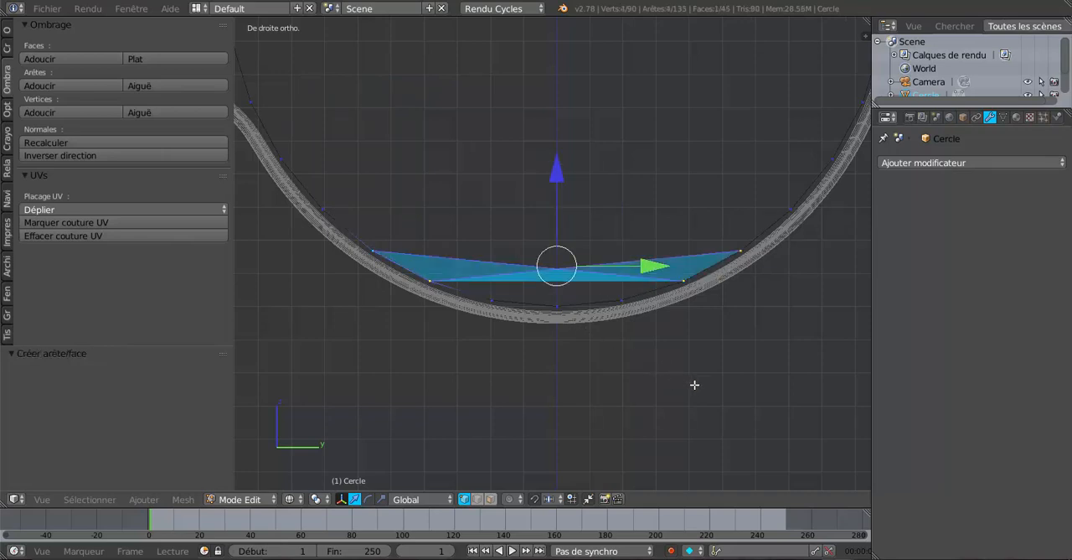
{"action": "key", "text": "ctrl+z"}
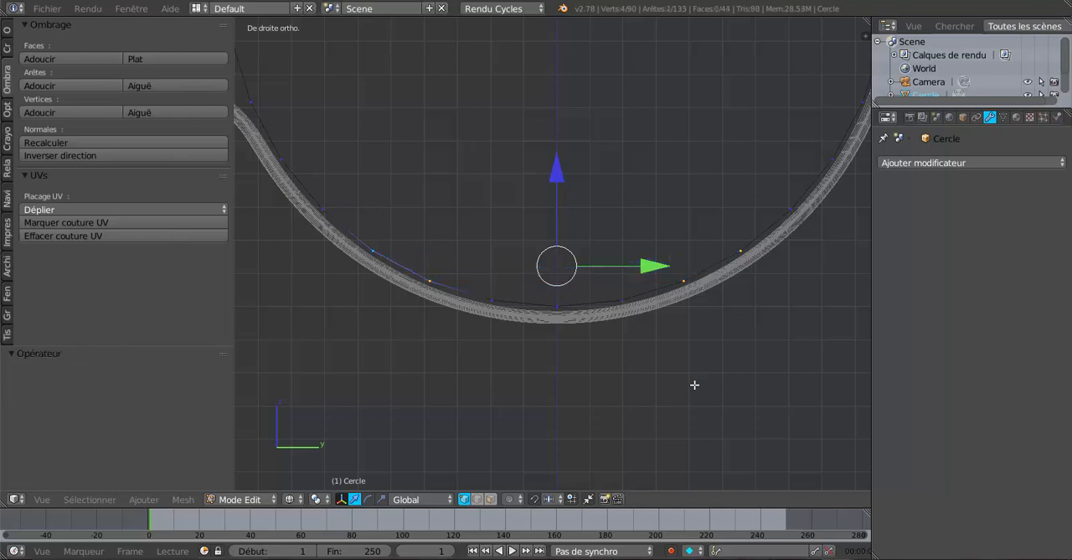
Clear the selection and fill a face between two pairs of vertices on opposite sides of the gutter's lower end curve.
{"action": "middle_click_drag", "start_coordinate": [694, 384], "coordinate": [700, 397]}
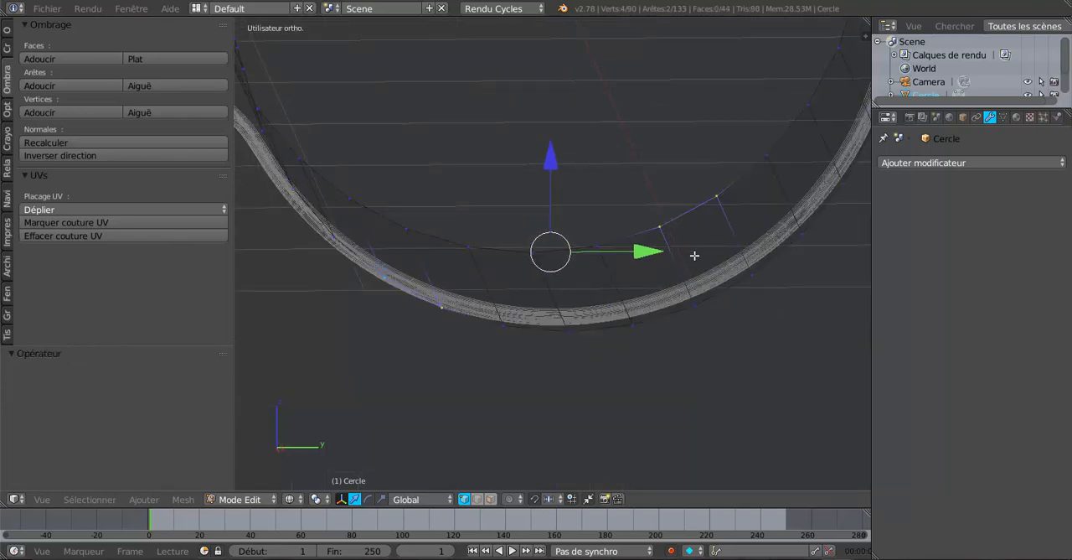
{"action": "key", "text": "a"}
{"action": "mouse_move", "coordinate": [691, 348]}
{"action": "middle_mouse_down"}
{"action": "mouse_move", "coordinate": [672, 371]}
{"action": "mouse_move", "coordinate": [683, 351]}
{"action": "middle_mouse_up"}
{"action": "middle_click_drag", "start_coordinate": [638, 396], "coordinate": [642, 397]}
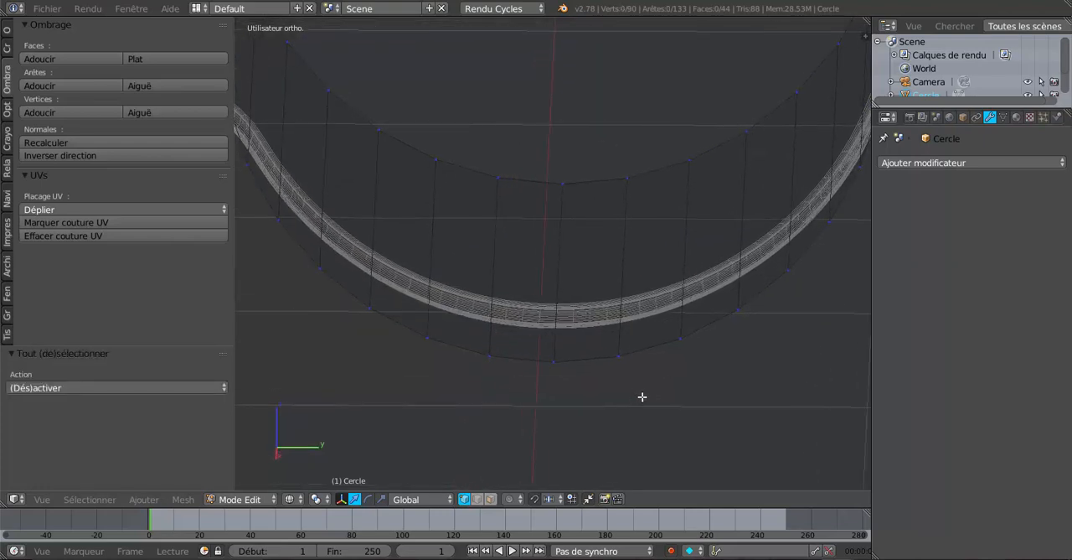
{"action": "right_click", "coordinate": [683, 338]}
{"action": "right_click", "coordinate": [739, 309], "text": "shift"}
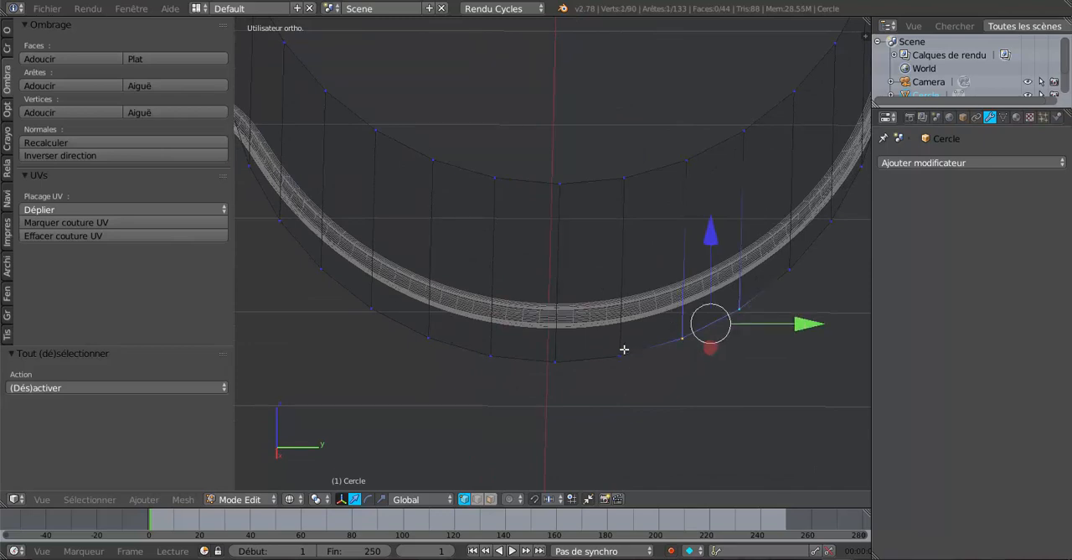
{"action": "right_click", "coordinate": [432, 342], "text": "shift"}
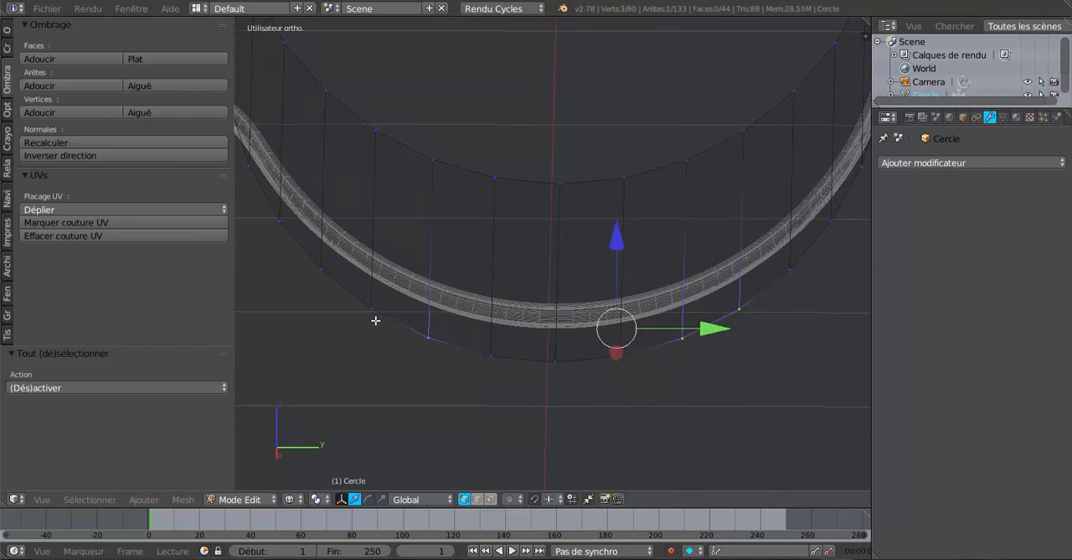
{"action": "right_click", "coordinate": [372, 311], "text": "shift"}
{"action": "key", "text": "f"}
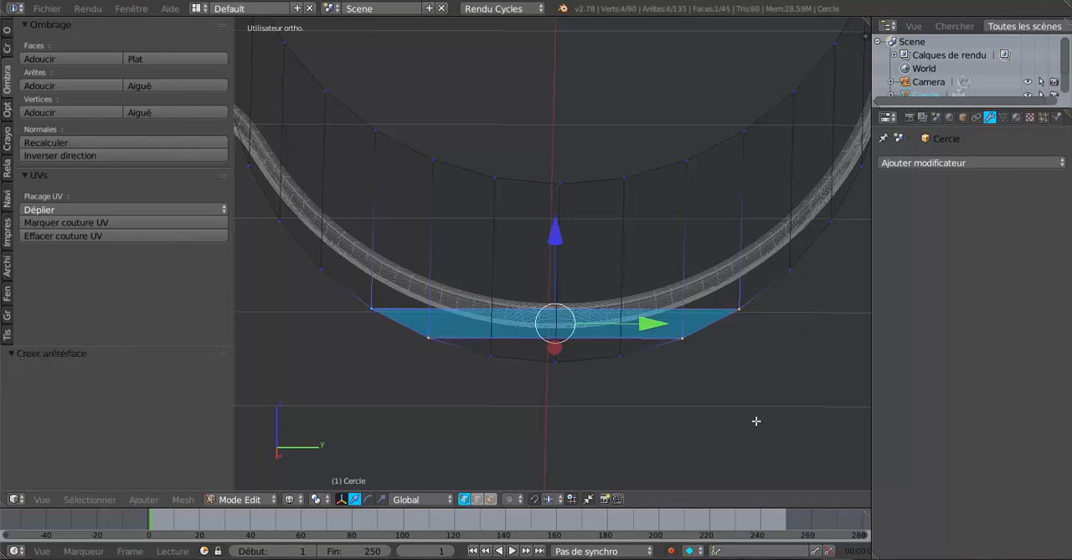
In solid shading with edge selection, fill the next end-cap face above the first one between its two opposite profile edges.
{"action": "mouse_move", "coordinate": [710, 423]}
{"action": "middle_mouse_down"}
{"action": "mouse_move", "coordinate": [714, 390]}
{"action": "mouse_move", "coordinate": [746, 417]}
{"action": "mouse_move", "coordinate": [692, 416]}
{"action": "mouse_move", "coordinate": [695, 403]}
{"action": "middle_mouse_up"}
{"action": "key", "text": "z"}
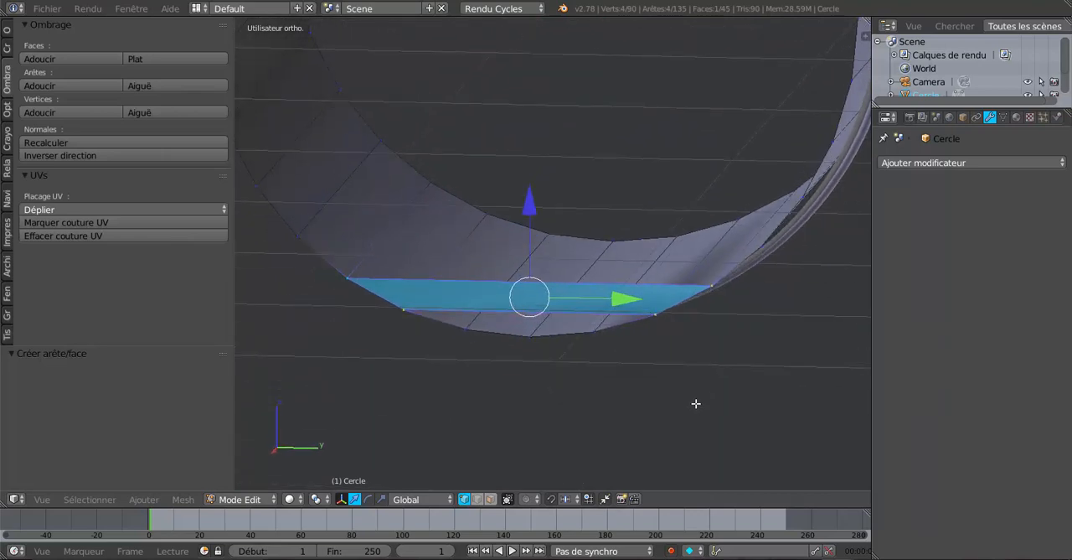
{"action": "key", "text": "KP_3"}
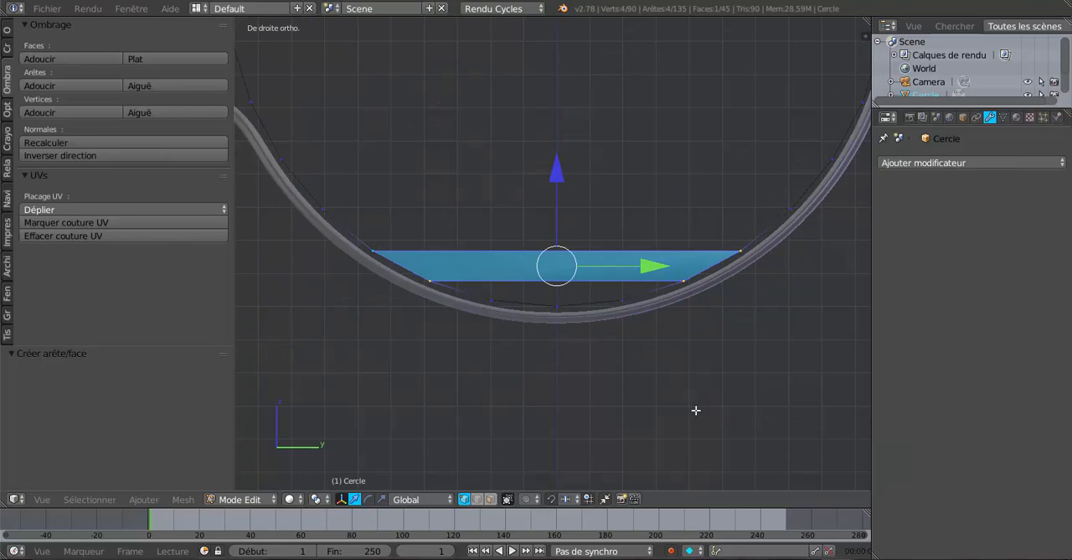
{"action": "left_click", "coordinate": [477, 498]}
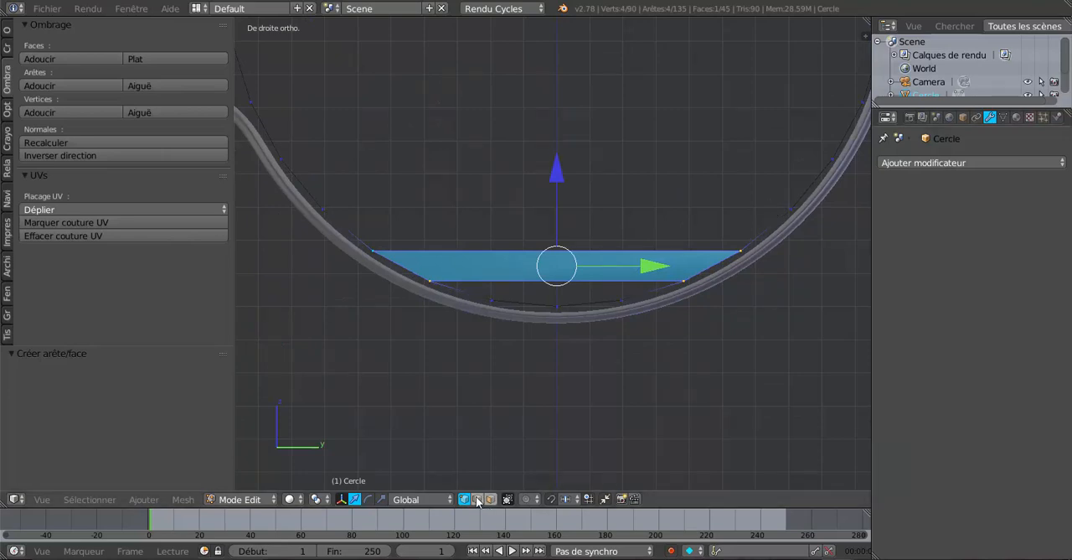
{"action": "right_click", "coordinate": [773, 225]}
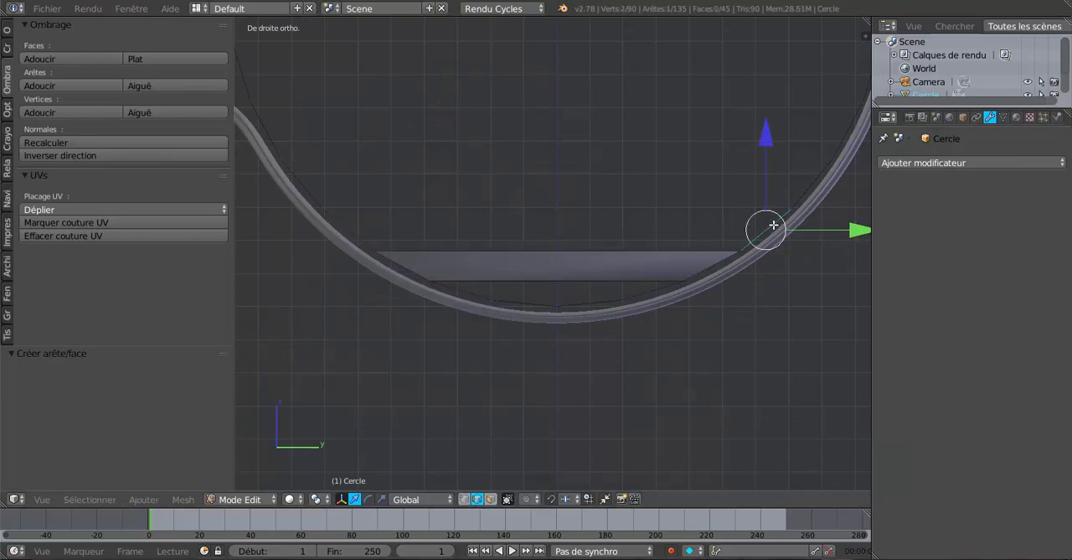
{"action": "right_click", "coordinate": [361, 237], "text": "shift"}
{"action": "key", "text": "f"}
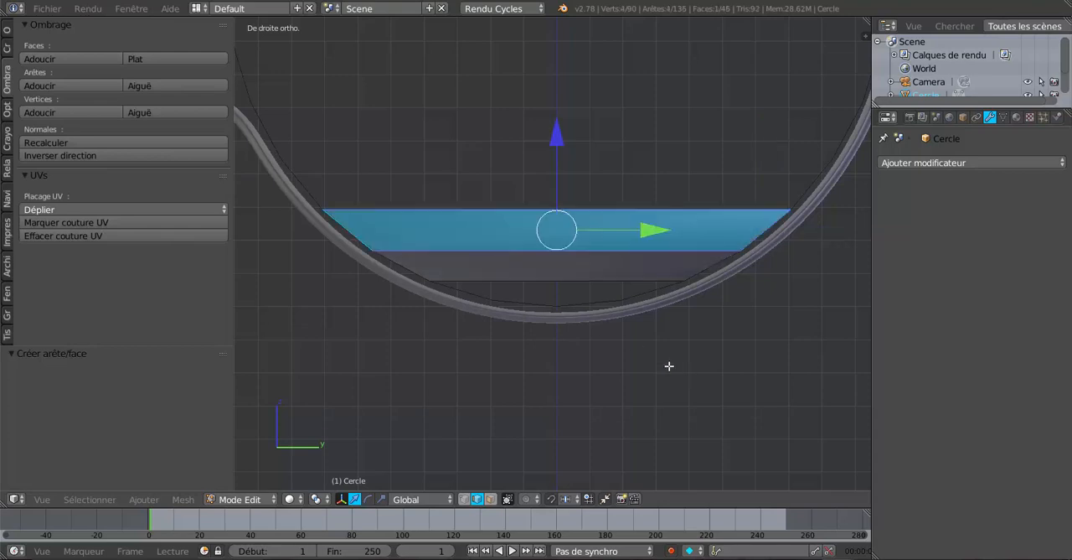
Fill two more end-cap faces upward, each between a pair of opposite profile edges.
{"action": "middle_click_drag", "start_coordinate": [668, 364], "coordinate": [515, 291]}
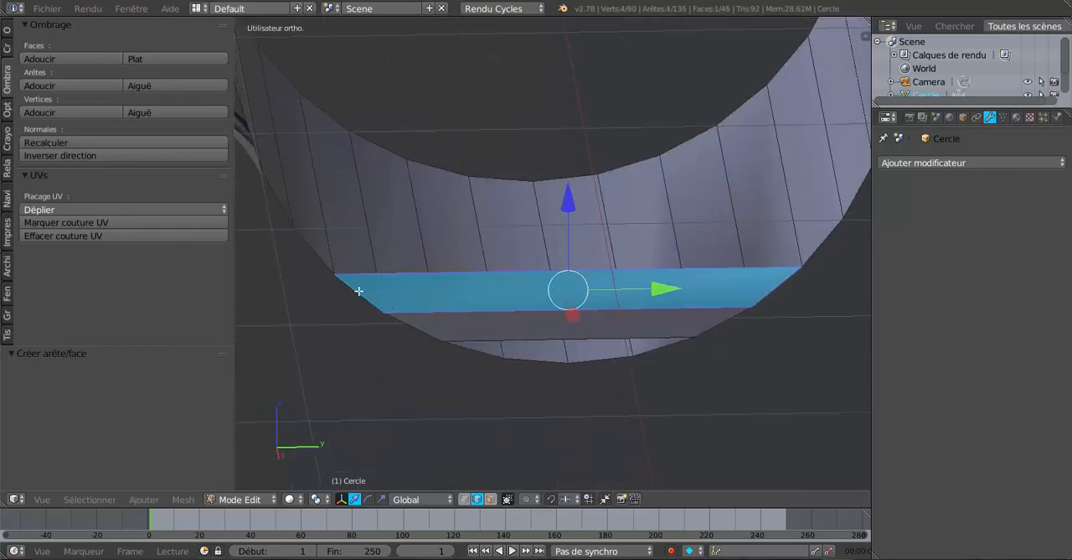
{"action": "right_click", "coordinate": [320, 262]}
{"action": "right_click", "coordinate": [821, 247], "text": "shift"}
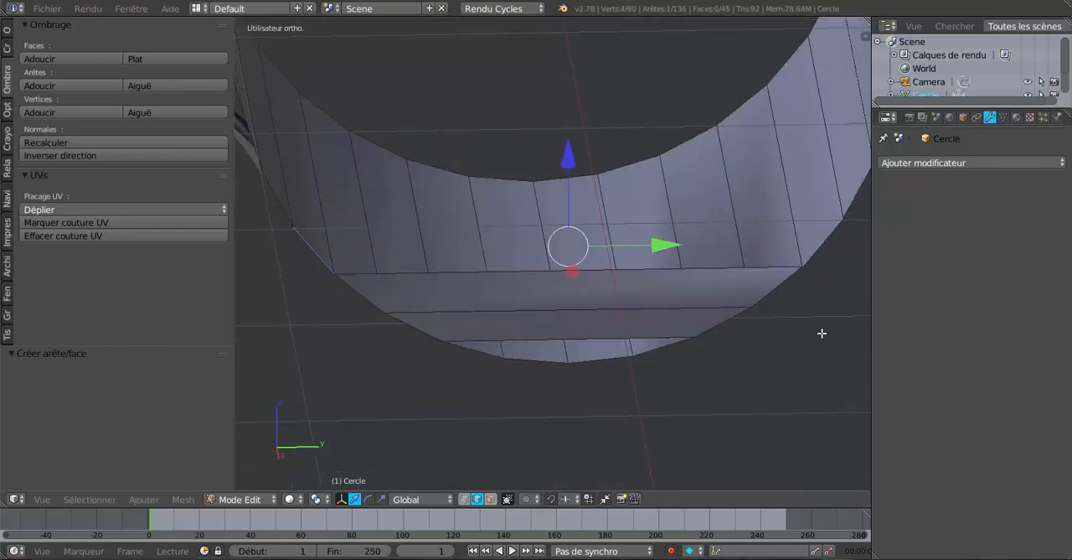
{"action": "key", "text": "f"}
{"action": "right_click", "coordinate": [277, 208]}
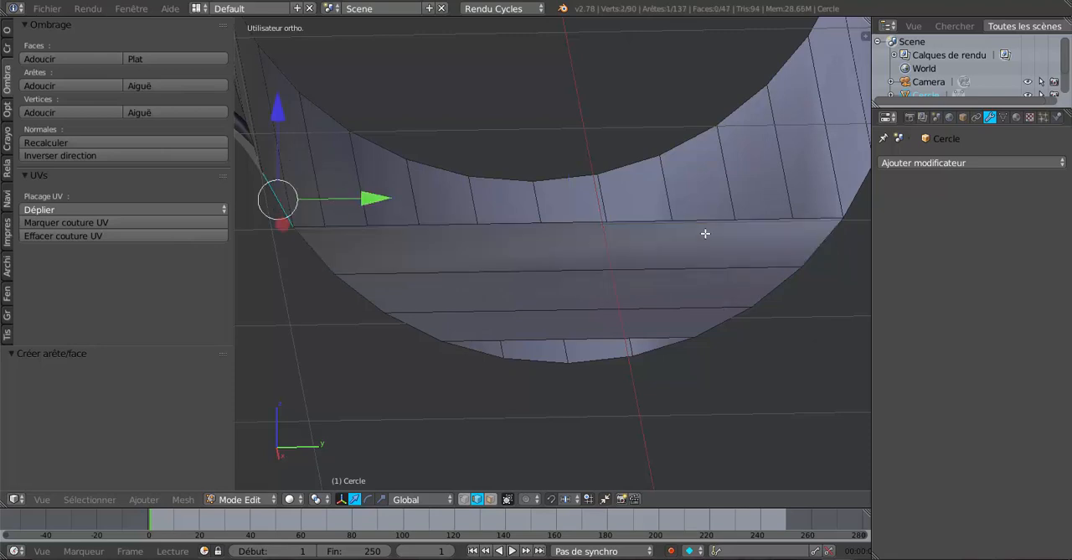
{"action": "right_click", "coordinate": [843, 207], "text": "shift"}
{"action": "right_click", "coordinate": [851, 225], "text": "shift"}
{"action": "right_click", "coordinate": [854, 224], "text": "shift"}
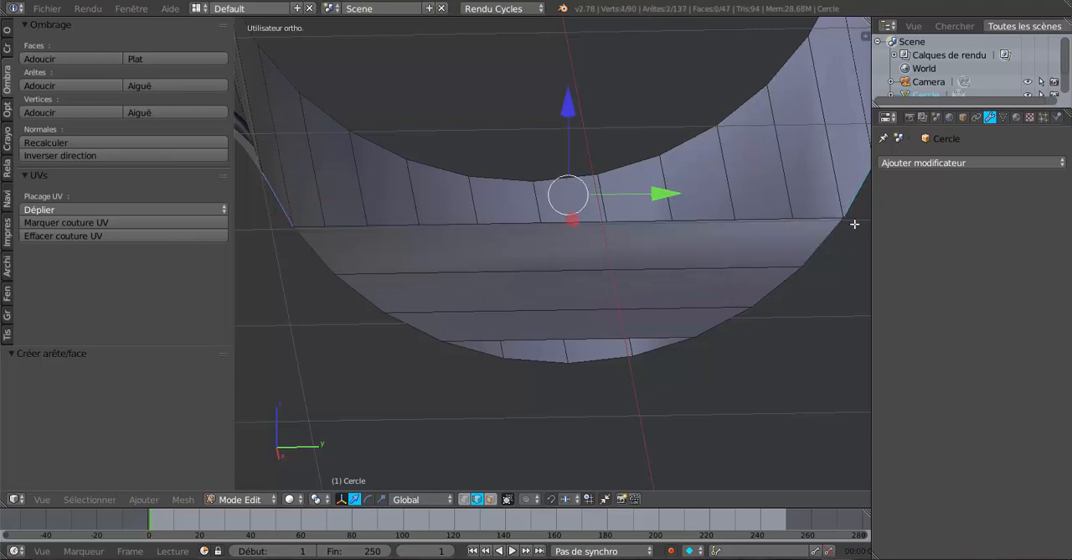
{"action": "key", "text": "f"}
Fill a fifth end-cap face between the opposite profile edges, reaching up to the base of the rolled edge.
{"action": "scroll", "coordinate": [855, 290], "scroll_direction": "down", "scroll_amount": 3}
{"action": "middle_click_drag", "start_coordinate": [799, 302], "coordinate": [785, 325], "text": "shift"}
{"action": "scroll", "coordinate": [689, 306], "scroll_direction": "up", "scroll_amount": 3}
{"action": "middle_click_drag", "start_coordinate": [618, 308], "coordinate": [611, 309]}
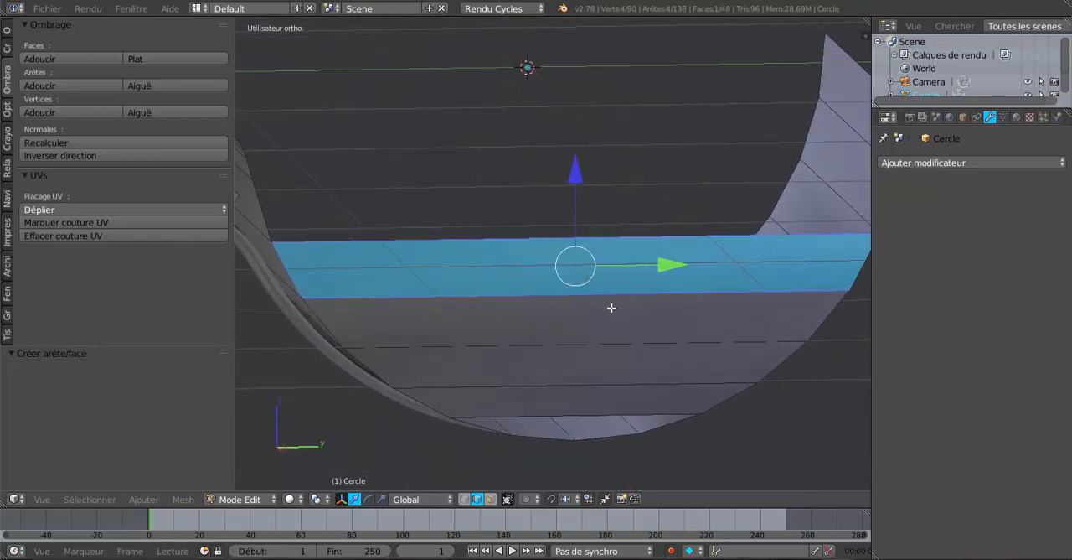
{"action": "scroll", "coordinate": [605, 308], "scroll_direction": "down", "scroll_amount": 1}
{"action": "right_click", "coordinate": [315, 194]}
{"action": "right_click", "coordinate": [825, 222], "text": "shift"}
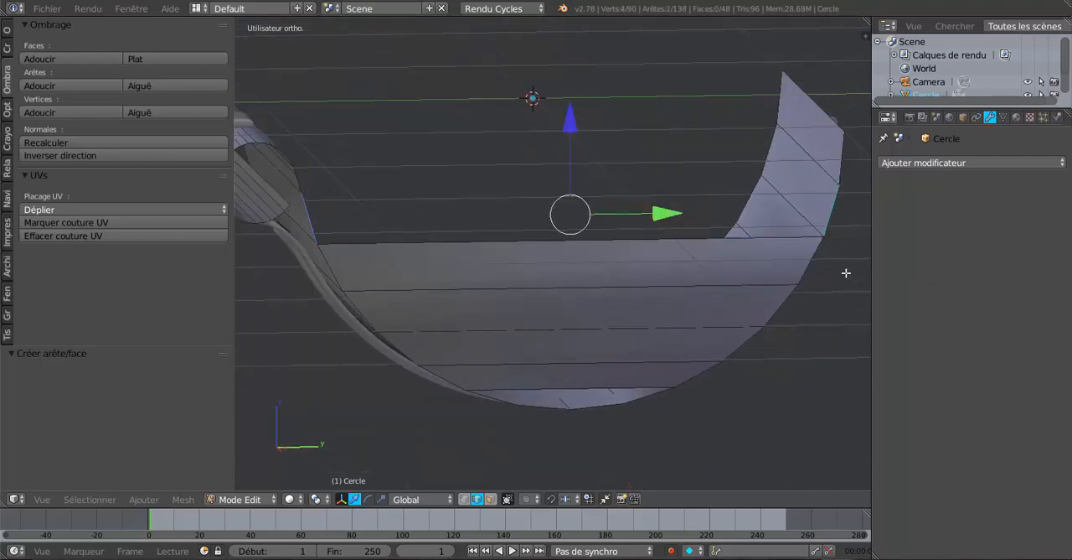
{"action": "key", "text": "f"}
Compare the remaining profile edges beside the rolled edge with those on the opposite straight side of the gutter.
{"action": "scroll", "coordinate": [847, 290], "scroll_direction": "down", "scroll_amount": 3}
{"action": "mouse_move", "coordinate": [734, 287]}
{"action": "middle_mouse_down"}
{"action": "mouse_move", "coordinate": [712, 282]}
{"action": "mouse_move", "coordinate": [729, 286]}
{"action": "middle_mouse_up"}
{"action": "scroll", "coordinate": [641, 286], "scroll_direction": "up", "scroll_amount": 2}
{"action": "middle_click_drag", "start_coordinate": [641, 287], "coordinate": [679, 299]}
{"action": "scroll", "coordinate": [679, 299], "scroll_direction": "up", "scroll_amount": 3}
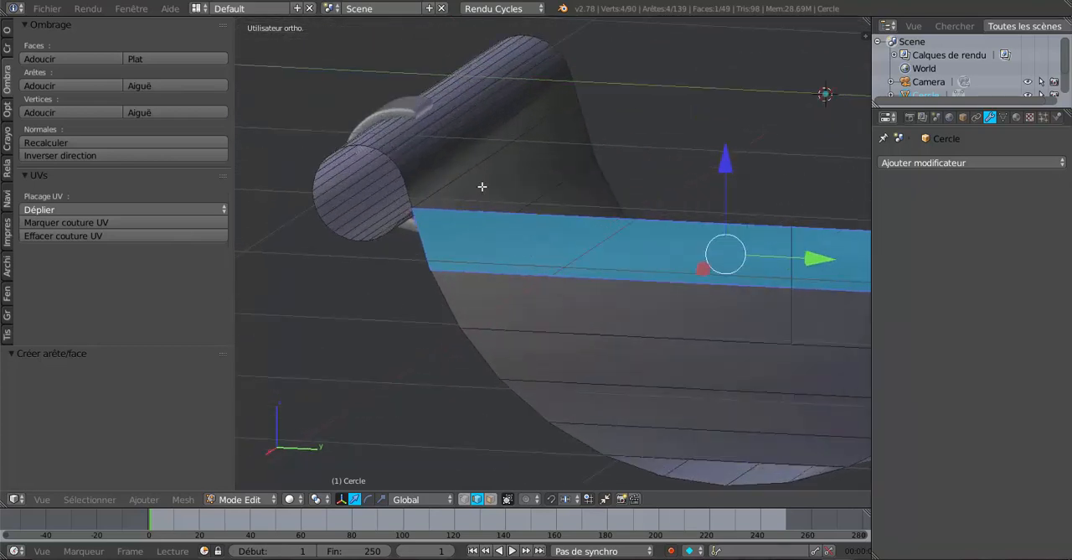
{"action": "middle_click_drag", "start_coordinate": [737, 230], "coordinate": [524, 238], "text": "shift"}
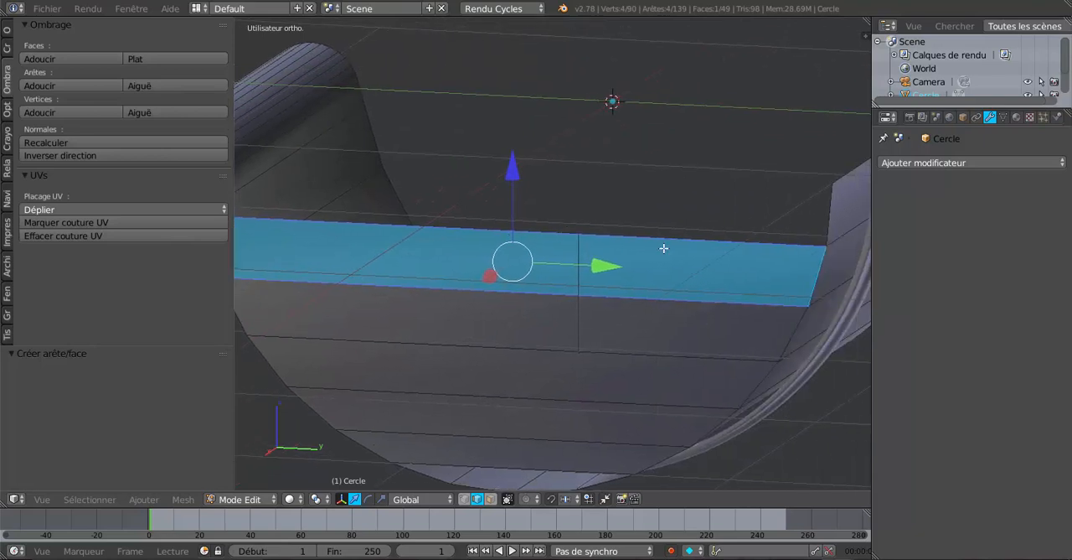
{"action": "scroll", "coordinate": [611, 257], "scroll_direction": "down", "scroll_amount": 3}
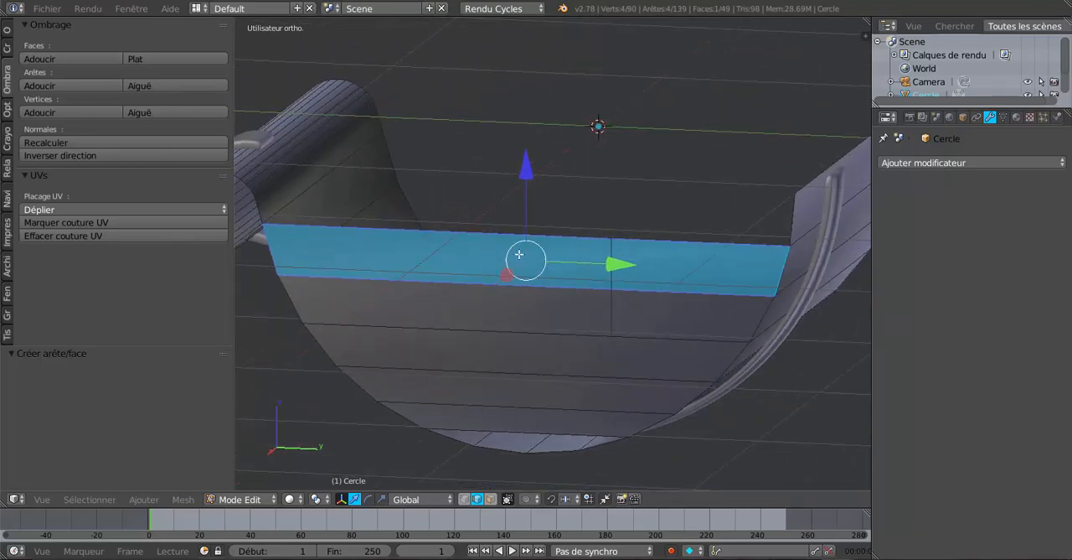
{"action": "middle_click_drag", "start_coordinate": [509, 255], "coordinate": [650, 254], "text": "shift"}
{"action": "scroll", "coordinate": [512, 261], "scroll_direction": "up", "scroll_amount": 2}
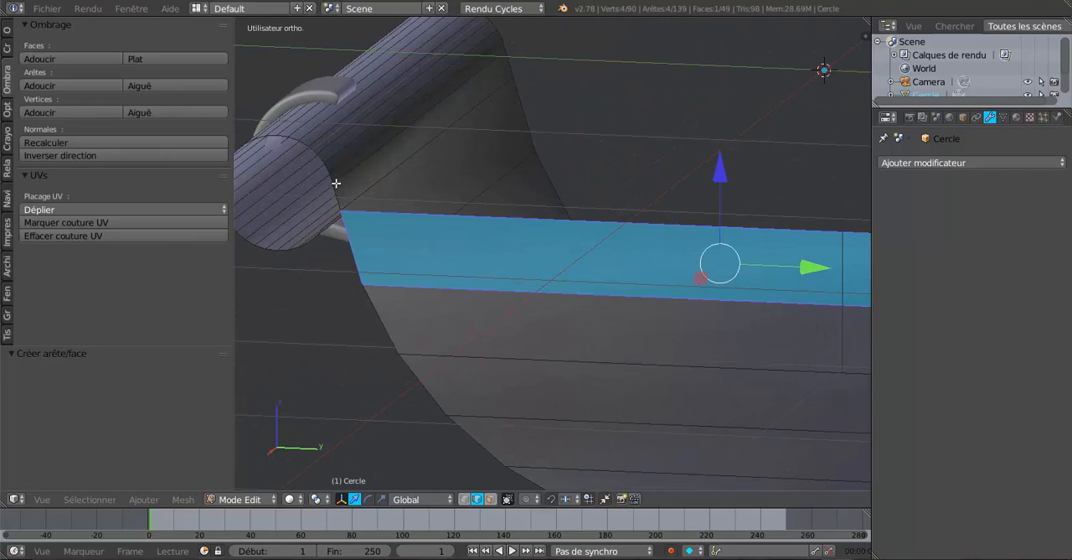
{"action": "scroll", "coordinate": [367, 203], "scroll_direction": "down", "scroll_amount": 4}
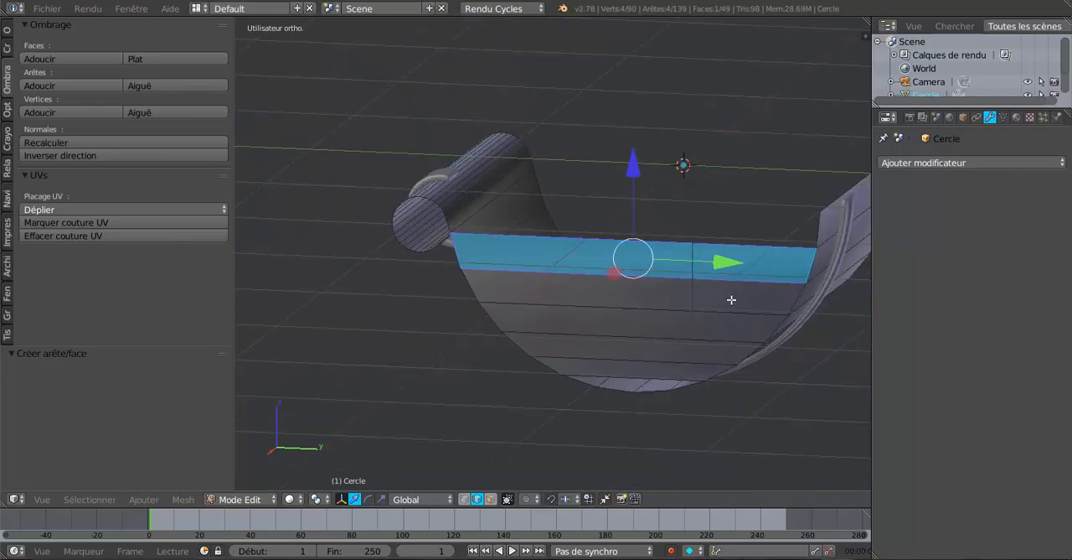
{"action": "middle_click_drag", "start_coordinate": [731, 299], "coordinate": [648, 292]}
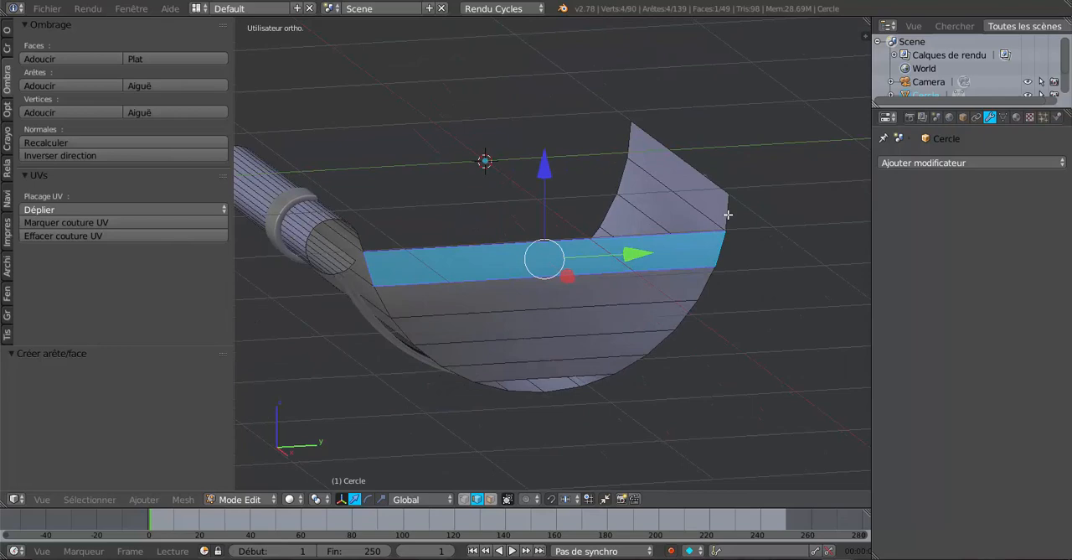
{"action": "middle_click_drag", "start_coordinate": [727, 216], "coordinate": [489, 275]}
{"action": "scroll", "coordinate": [488, 275], "scroll_direction": "up", "scroll_amount": 6}
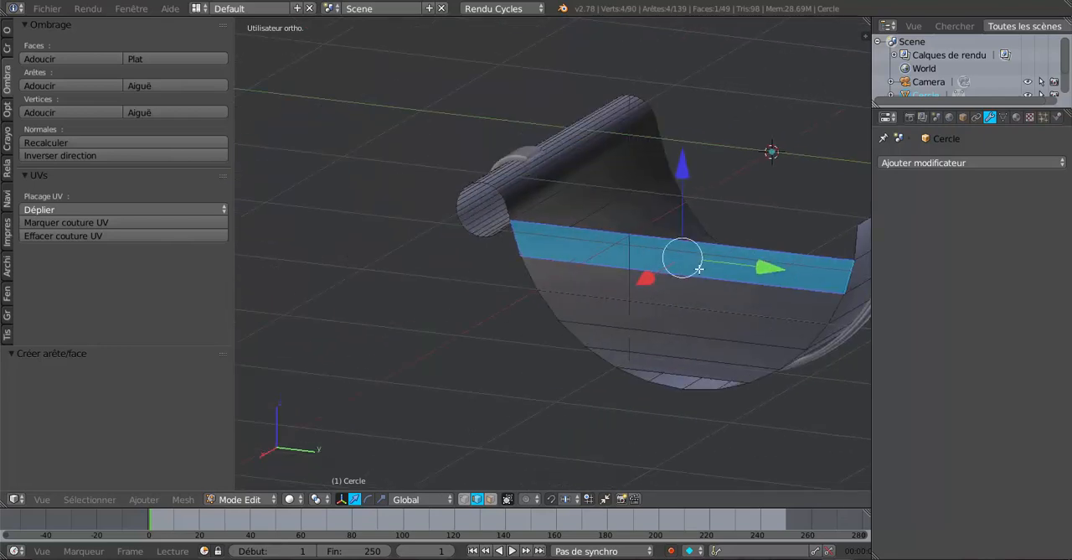
{"action": "mouse_move", "coordinate": [477, 146]}
{"action": "middle_mouse_down"}
{"action": "mouse_move", "coordinate": [578, 177]}
{"action": "mouse_move", "coordinate": [569, 184]}
{"action": "mouse_move", "coordinate": [491, 158]}
{"action": "middle_mouse_up"}
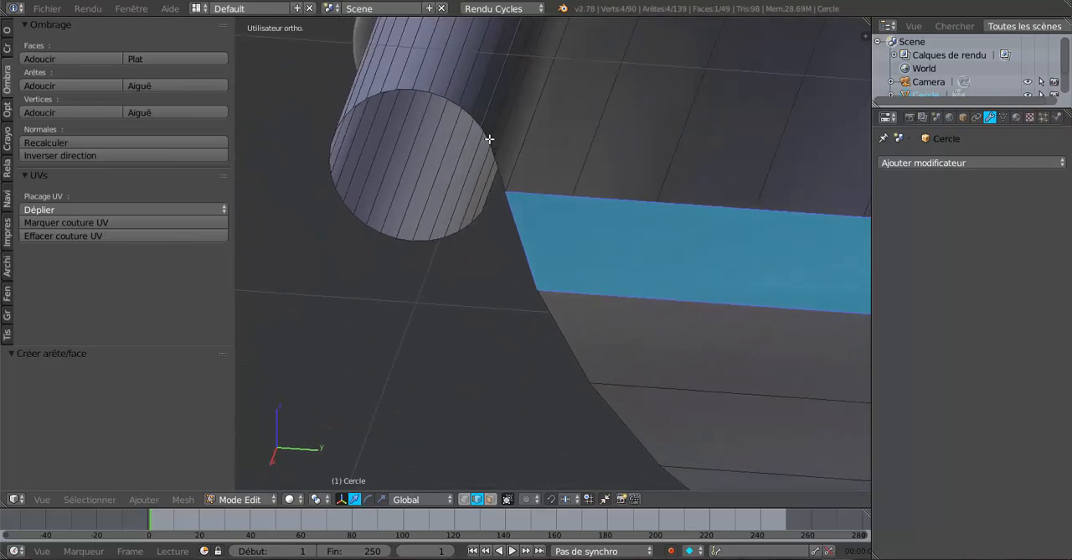
{"action": "scroll", "coordinate": [499, 151], "scroll_direction": "down", "scroll_amount": 5}
{"action": "middle_click_drag", "start_coordinate": [655, 235], "coordinate": [383, 242], "text": "shift"}
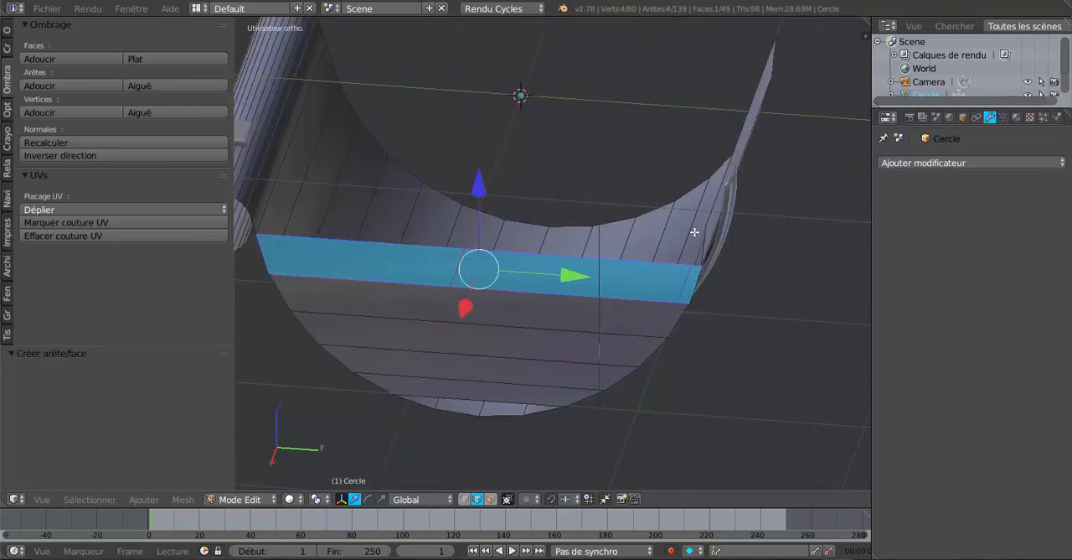
{"action": "middle_click_drag", "start_coordinate": [695, 232], "coordinate": [746, 203]}
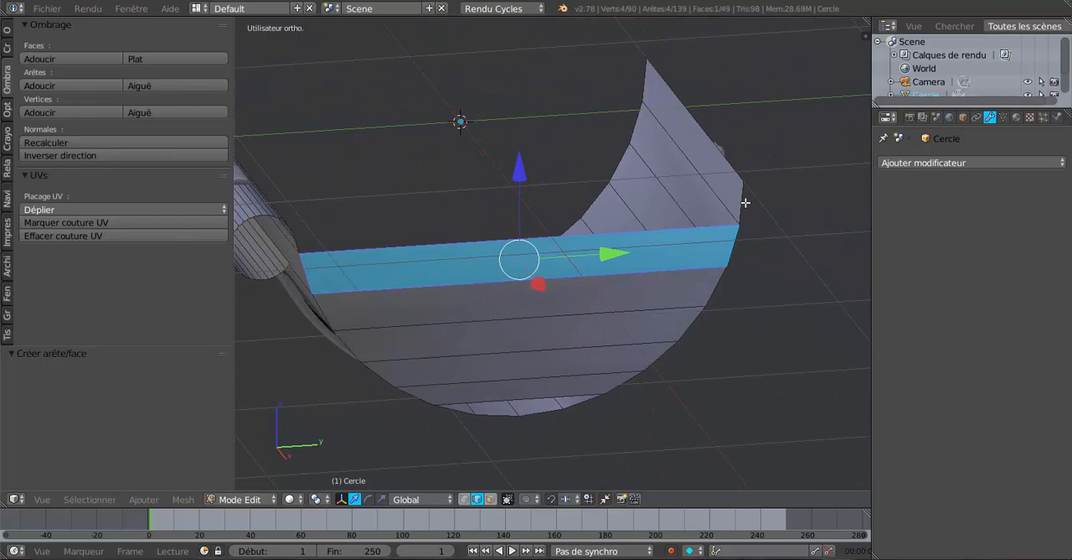
Add two evenly spaced loop cuts along the uppermost face strip of the gutter's straight side.
{"action": "key", "text": "ctrl+r"}
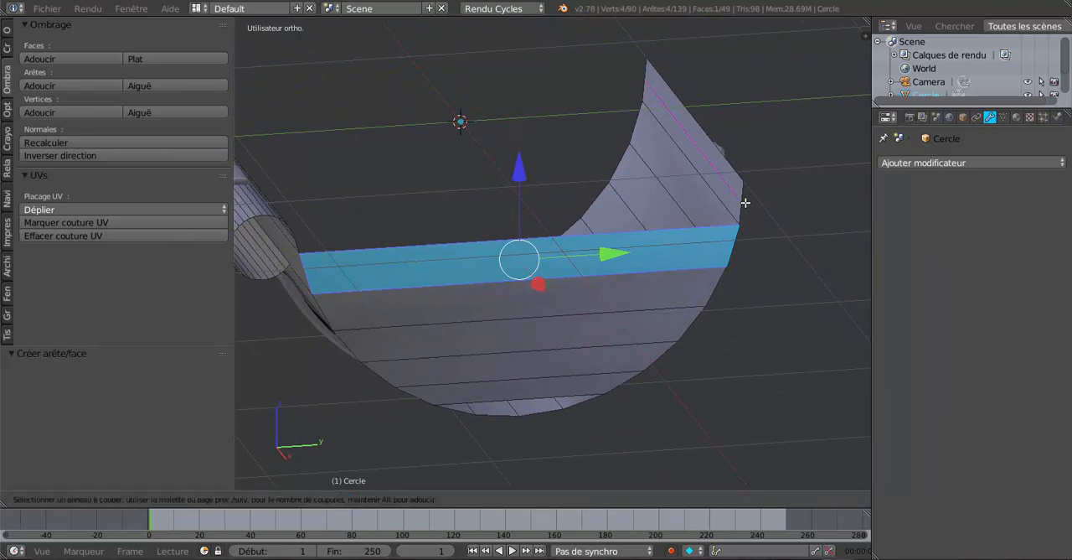
{"action": "scroll", "coordinate": [745, 202], "scroll_direction": "up", "scroll_amount": 1}
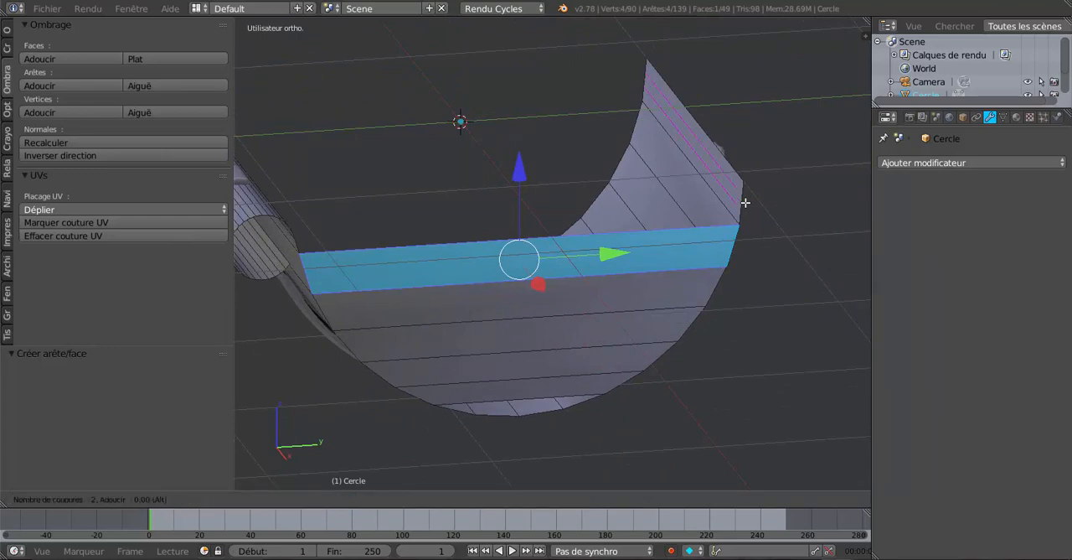
{"action": "left_click", "coordinate": [745, 203]}
{"action": "right_click", "coordinate": [745, 203]}
Fill an end-cap face from the edge beside the rolled edge to the lowest newly cut edge opposite.
{"action": "middle_click_drag", "start_coordinate": [639, 273], "coordinate": [466, 287]}
{"action": "right_click", "coordinate": [392, 215]}
{"action": "right_click", "coordinate": [670, 235], "text": "shift"}
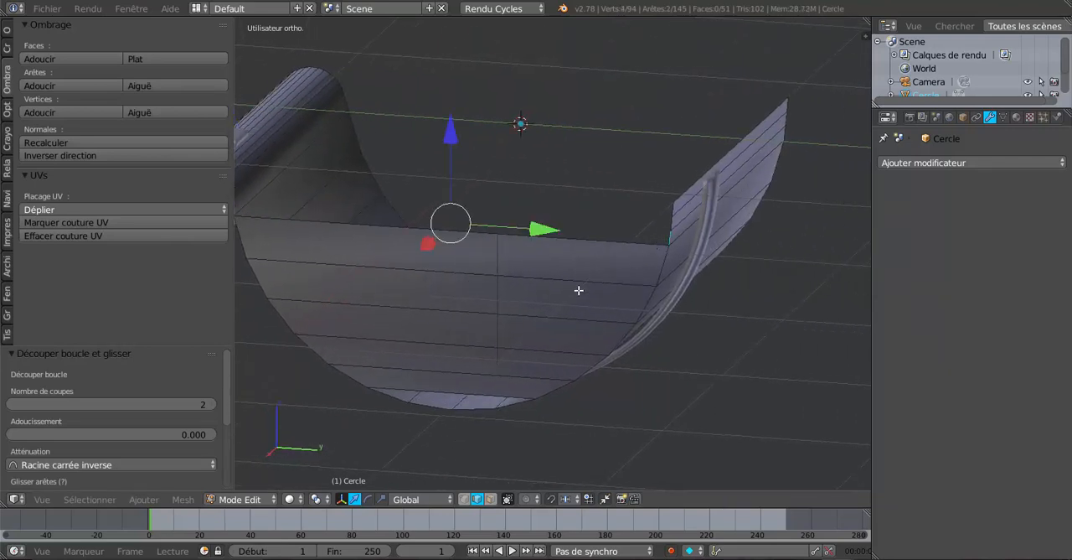
{"action": "key", "text": "f"}
Fill the next thin end-cap face between the following rolled-side edge and the middle cut edge of the straight side.
{"action": "middle_click_drag", "start_coordinate": [581, 299], "coordinate": [666, 304]}
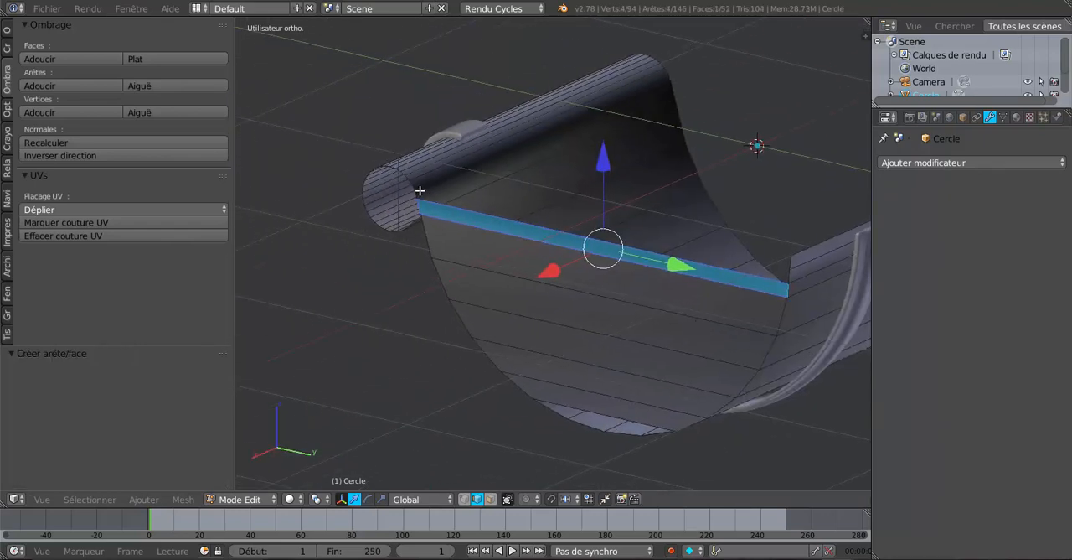
{"action": "scroll", "coordinate": [419, 190], "scroll_direction": "up", "scroll_amount": 5}
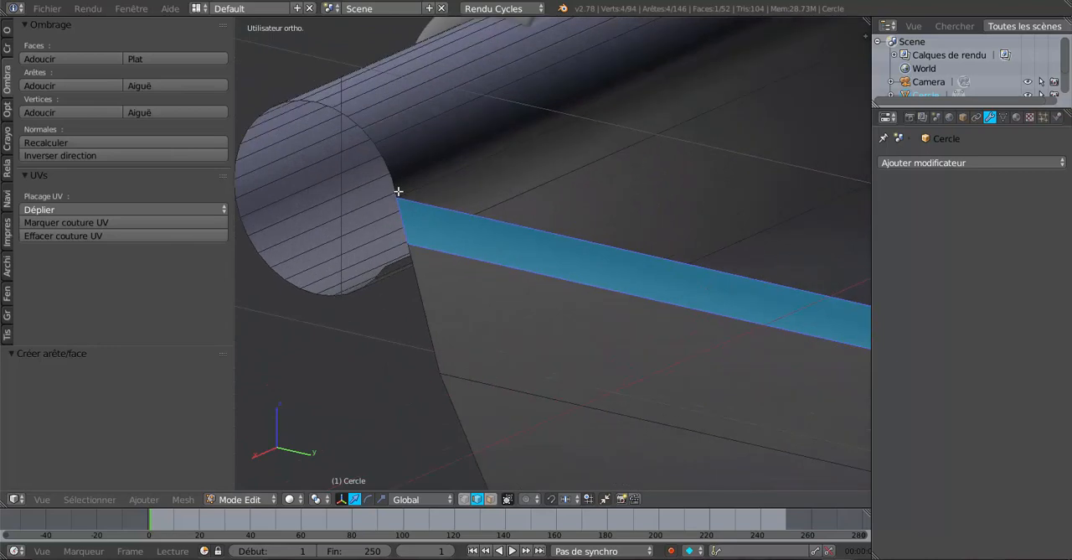
{"action": "right_click", "coordinate": [399, 191]}
{"action": "scroll", "coordinate": [483, 259], "scroll_direction": "down", "scroll_amount": 3}
{"action": "middle_click_drag", "start_coordinate": [698, 347], "coordinate": [423, 216]}
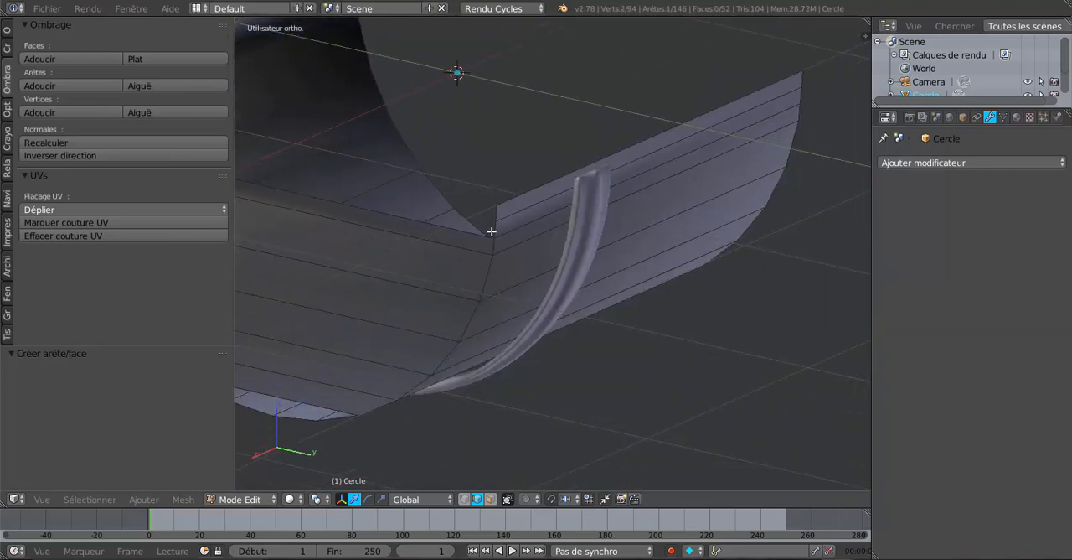
{"action": "right_click", "coordinate": [492, 231], "text": "shift"}
{"action": "key", "text": "f"}
Fill the last end-cap face between the next rolled-side edge and the uppermost cut edge of the straight side.
{"action": "scroll", "coordinate": [467, 299], "scroll_direction": "down", "scroll_amount": 3}
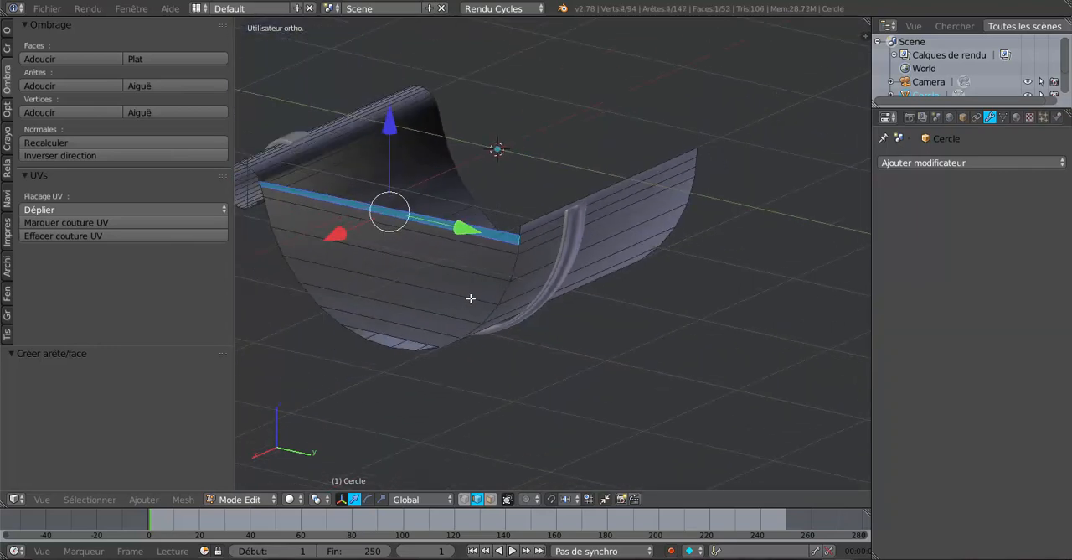
{"action": "middle_click_drag", "start_coordinate": [524, 300], "coordinate": [650, 342]}
{"action": "scroll", "coordinate": [390, 299], "scroll_direction": "up", "scroll_amount": 6}
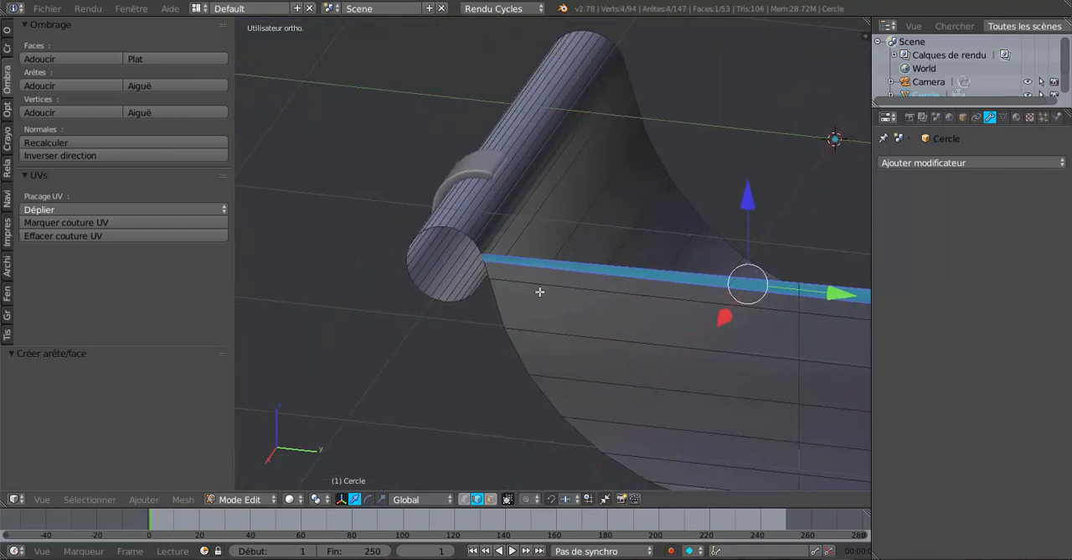
{"action": "right_click", "coordinate": [428, 247]}
{"action": "middle_click_drag", "start_coordinate": [495, 302], "coordinate": [433, 319]}
{"action": "right_click", "coordinate": [624, 263], "text": "shift"}
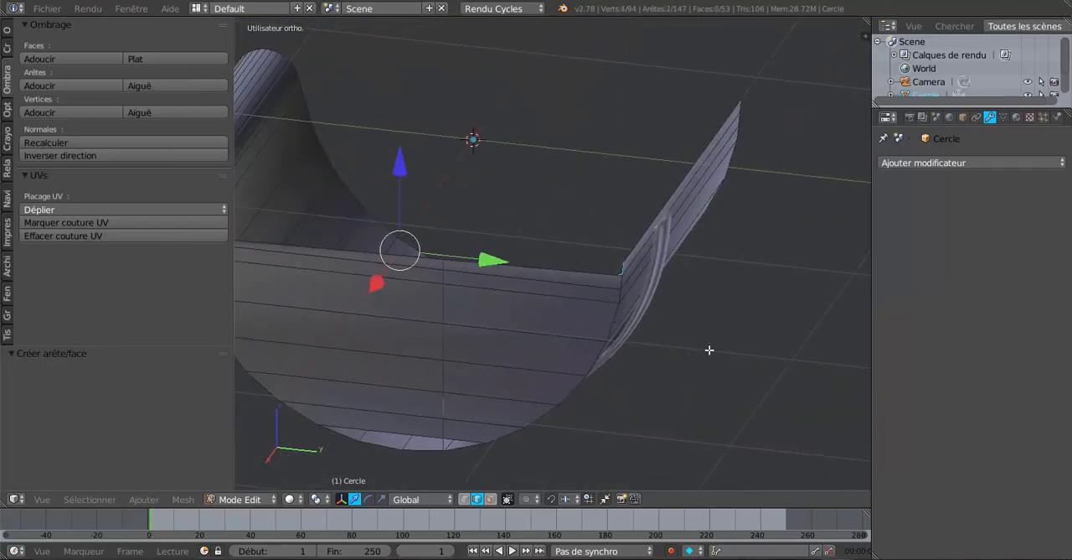
{"action": "key", "text": "f"}
Try lowering the top edge of the gutter's straight side by 0.030 along Z, and undo the move.
{"action": "scroll", "coordinate": [709, 350], "scroll_direction": "down", "scroll_amount": 3}
{"action": "middle_click_drag", "start_coordinate": [678, 345], "coordinate": [673, 300]}
{"action": "scroll", "coordinate": [689, 354], "scroll_direction": "up", "scroll_amount": 3}
{"action": "scroll", "coordinate": [616, 361], "scroll_direction": "up", "scroll_amount": 2}
{"action": "scroll", "coordinate": [608, 344], "scroll_direction": "down", "scroll_amount": 2}
{"action": "right_click", "coordinate": [688, 243]}
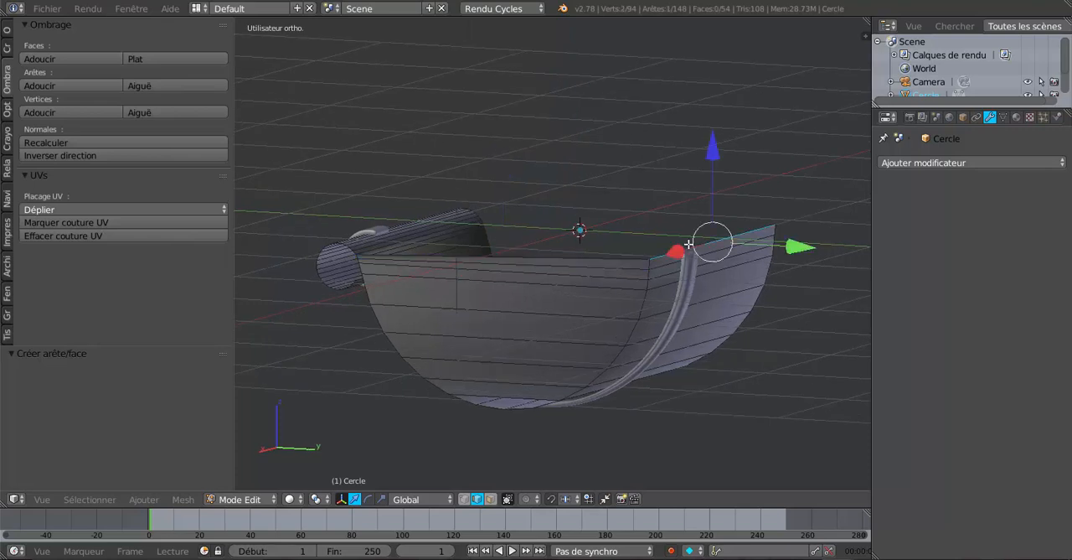
{"action": "left_click_drag", "start_coordinate": [710, 158], "coordinate": [714, 161]}
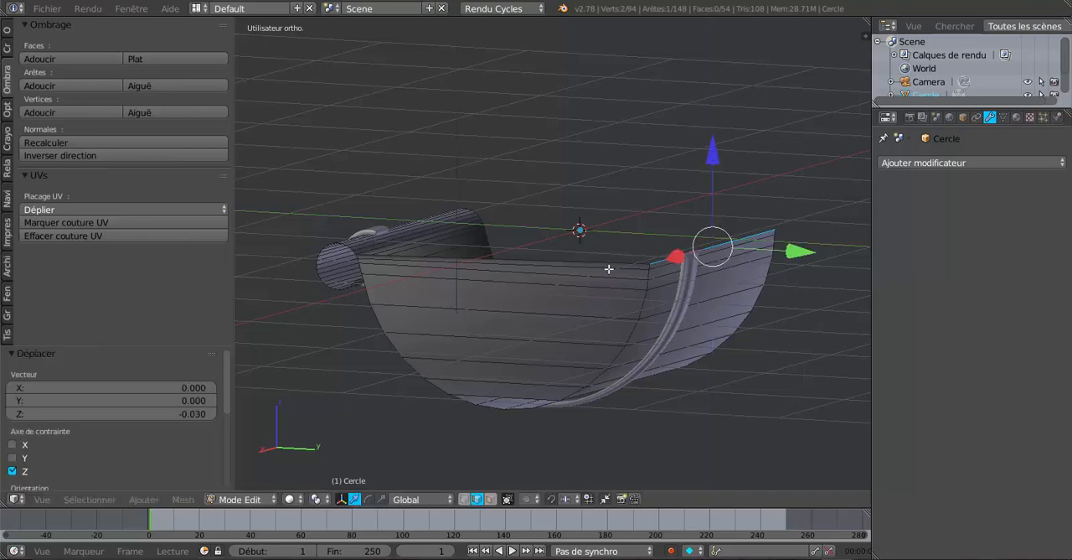
{"action": "middle_click_drag", "start_coordinate": [610, 268], "coordinate": [634, 280]}
{"action": "scroll", "coordinate": [740, 289], "scroll_direction": "up", "scroll_amount": 2}
{"action": "scroll", "coordinate": [740, 289], "scroll_direction": "up", "scroll_amount": 1}
{"action": "middle_click_drag", "start_coordinate": [741, 289], "coordinate": [792, 306]}
{"action": "middle_click_drag", "start_coordinate": [729, 317], "coordinate": [722, 318], "text": "shift"}
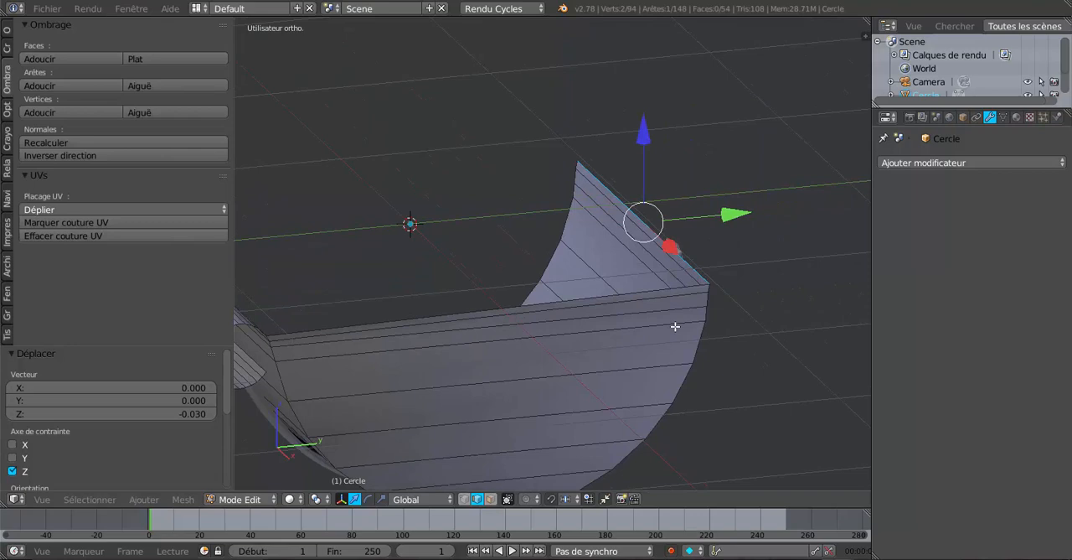
{"action": "key", "text": "ctrl+z"}
Slide the long edge where the end cap's top meets the rolled edge by a factor of -0.574.
{"action": "middle_click_drag", "start_coordinate": [595, 351], "coordinate": [601, 332]}
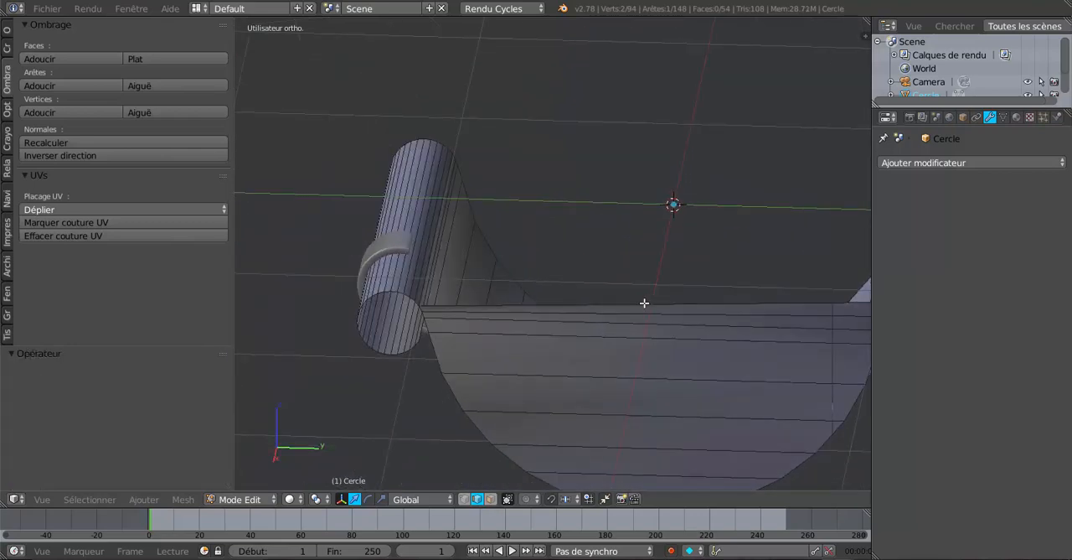
{"action": "middle_click_drag", "start_coordinate": [644, 301], "coordinate": [596, 307]}
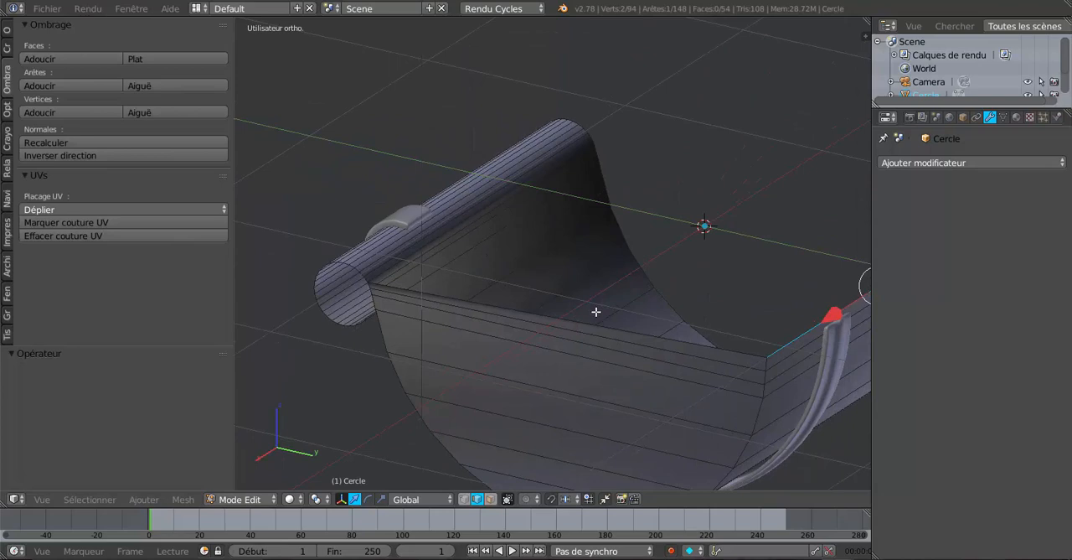
{"action": "middle_click_drag", "start_coordinate": [588, 316], "coordinate": [521, 342]}
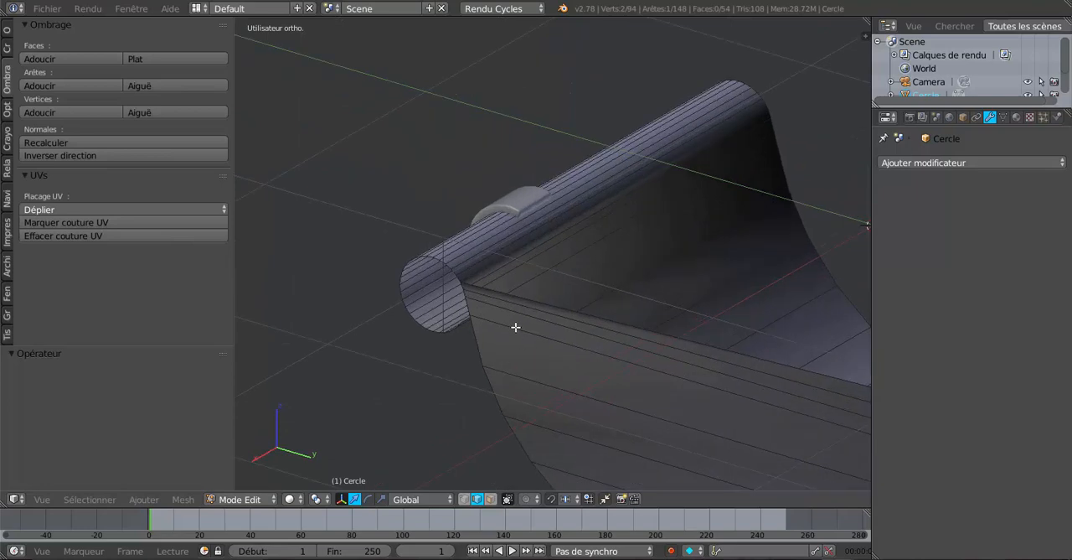
{"action": "right_click", "coordinate": [511, 255]}
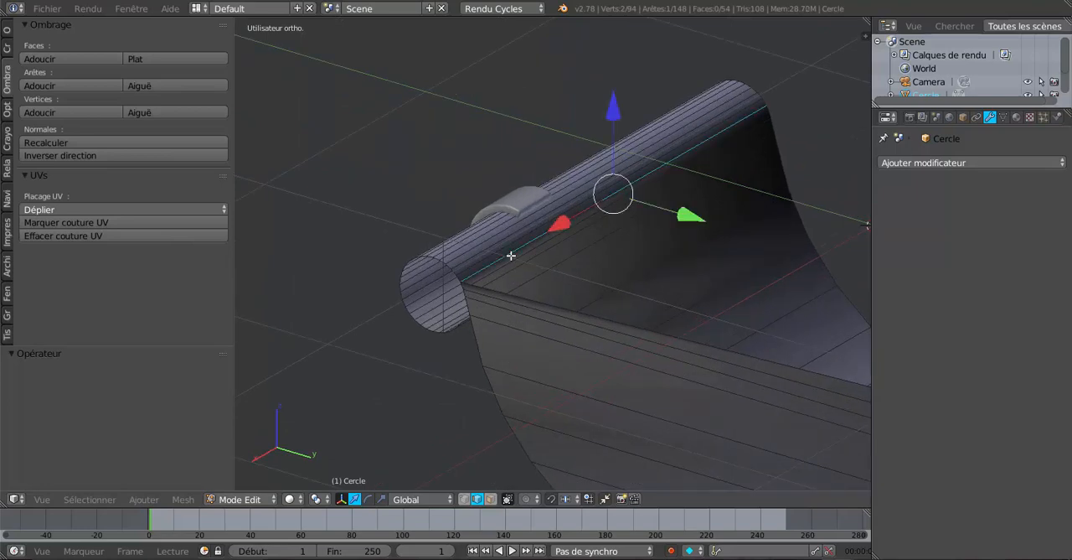
{"action": "middle_click_drag", "start_coordinate": [665, 287], "coordinate": [640, 289]}
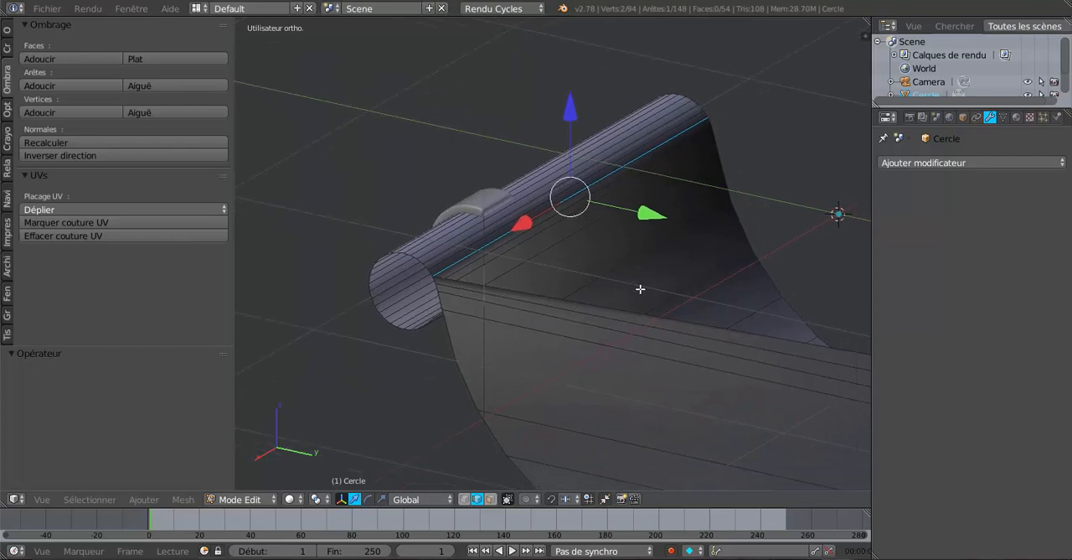
{"action": "key", "text": "g"}
{"action": "key", "text": "g"}
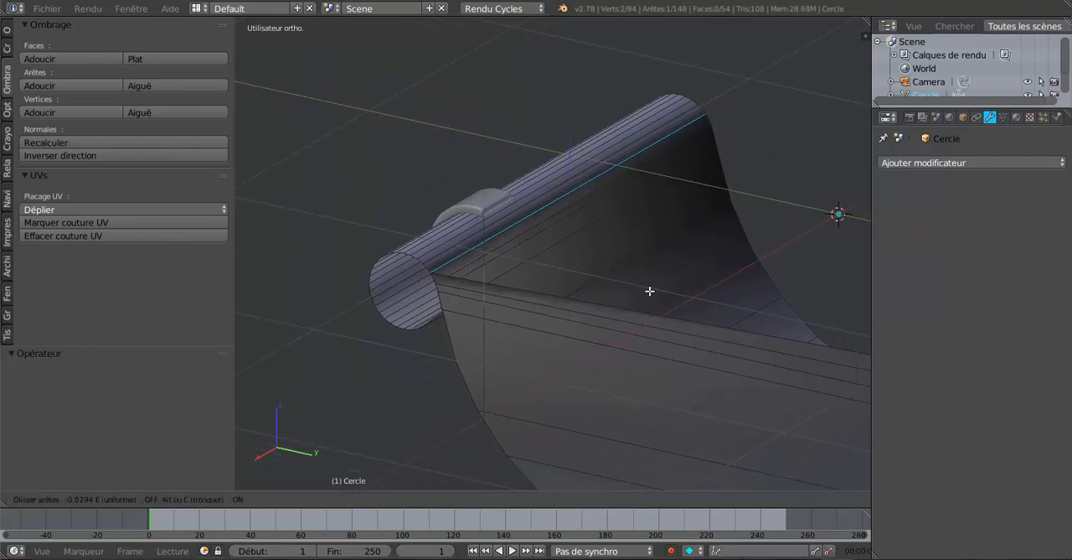
{"action": "left_click", "coordinate": [649, 291]}
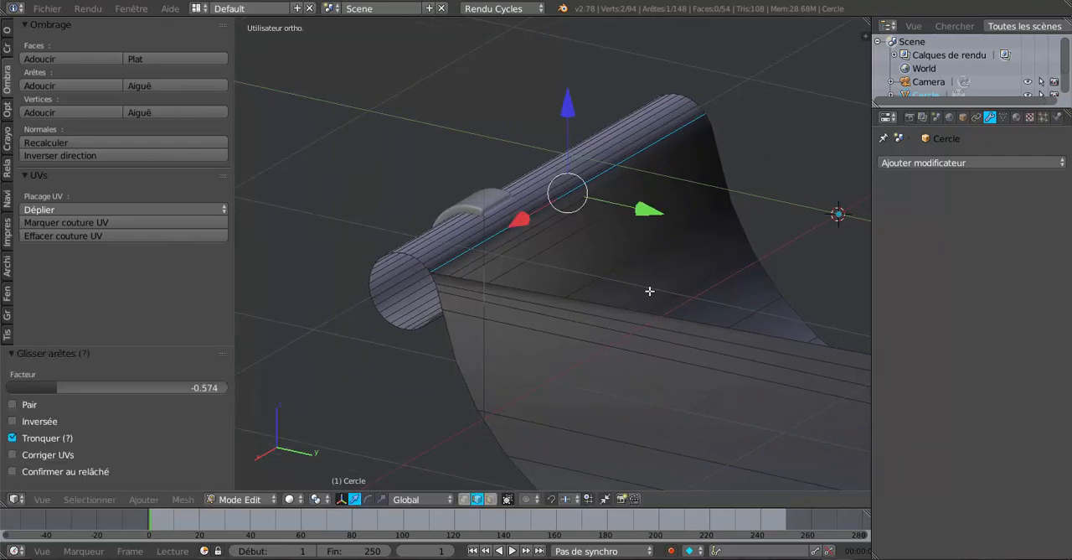
{"action": "middle_click_drag", "start_coordinate": [649, 291], "coordinate": [651, 291]}
Lower the top edge of the gutter's straight side by 0.034 along Z and check the shape in Object Mode.
{"action": "middle_click_drag", "start_coordinate": [705, 341], "coordinate": [545, 314]}
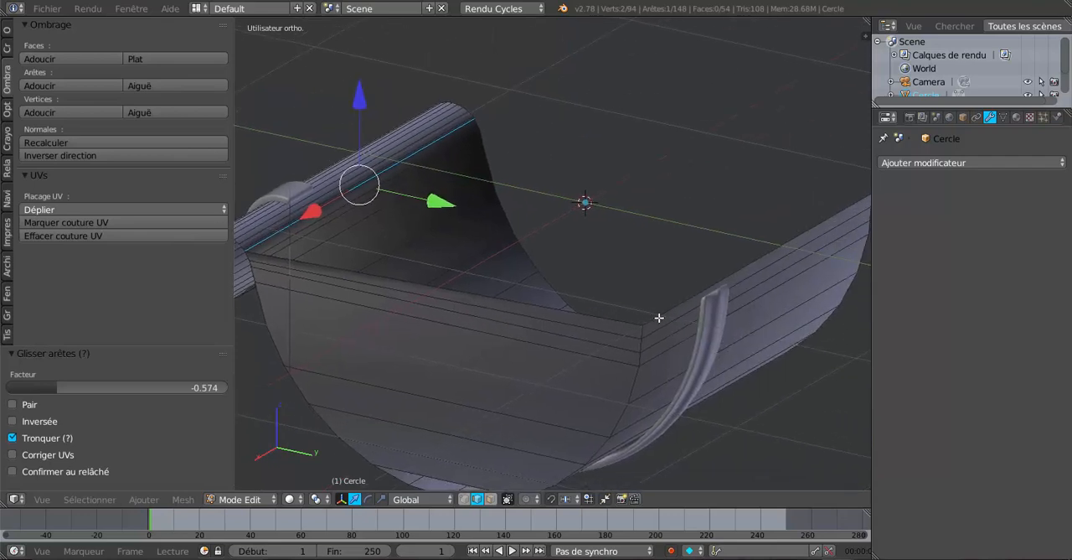
{"action": "right_click", "coordinate": [664, 315]}
{"action": "left_click_drag", "start_coordinate": [762, 183], "coordinate": [763, 189]}
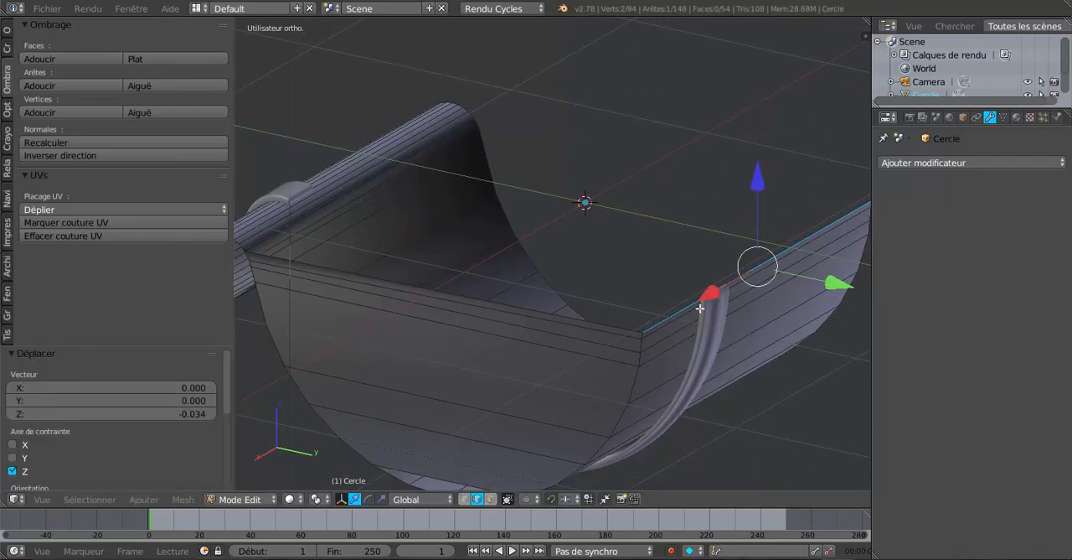
{"action": "key", "text": "Tab"}
{"action": "middle_click_drag", "start_coordinate": [677, 330], "coordinate": [783, 319]}
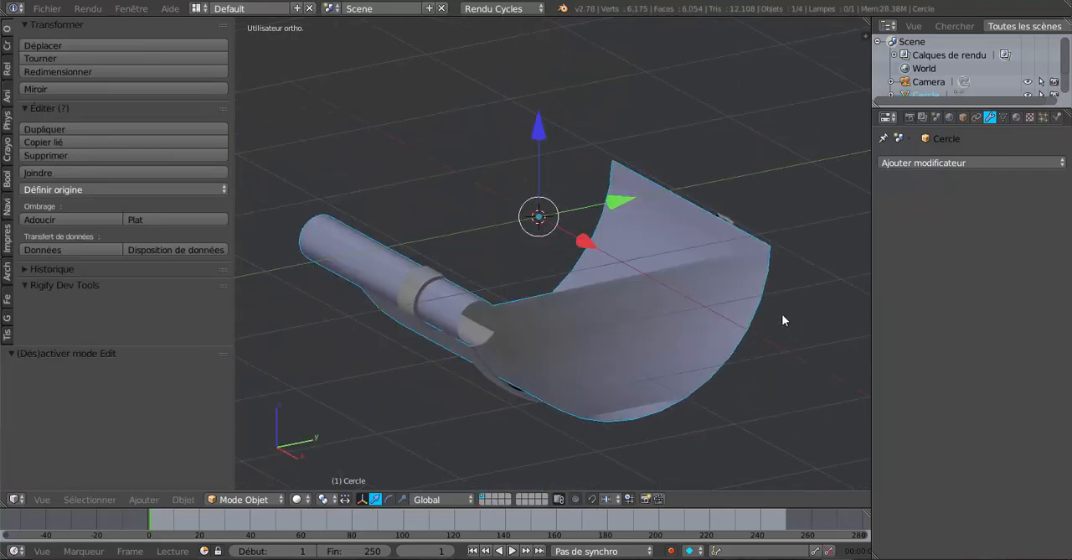
{"action": "key", "text": "Tab"}
{"action": "mouse_move", "coordinate": [766, 279]}
{"action": "middle_mouse_down"}
{"action": "mouse_move", "coordinate": [588, 338]}
{"action": "mouse_move", "coordinate": [531, 335]}
{"action": "middle_mouse_up"}
Edit the ribbed support strip in wireframe, selecting the vertices at its straight-side tip and lowering them to match the gutter's top edge.
{"action": "key", "text": "Tab"}
{"action": "right_click", "coordinate": [620, 333]}
{"action": "key", "text": "Tab"}
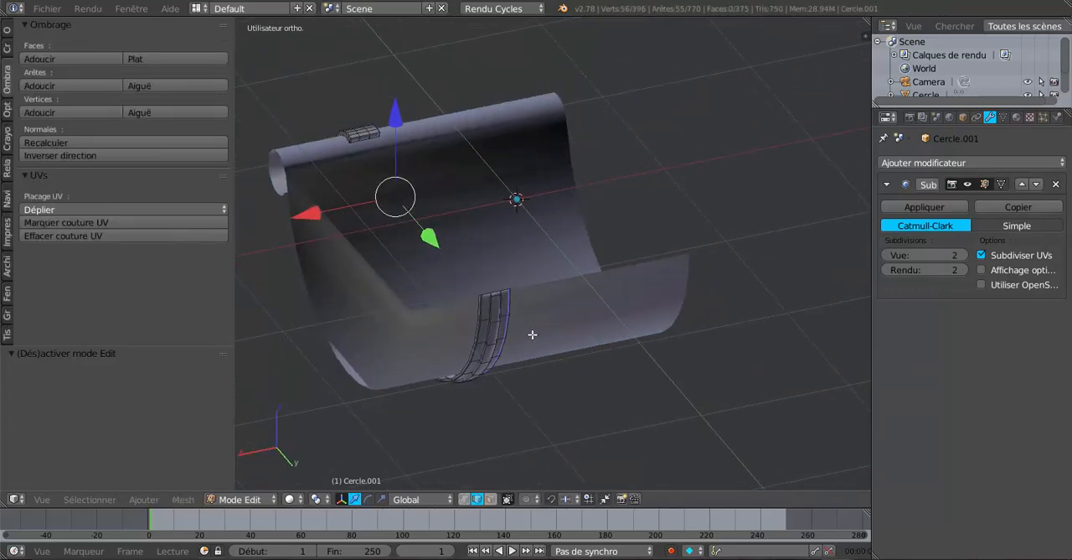
{"action": "key", "text": "z"}
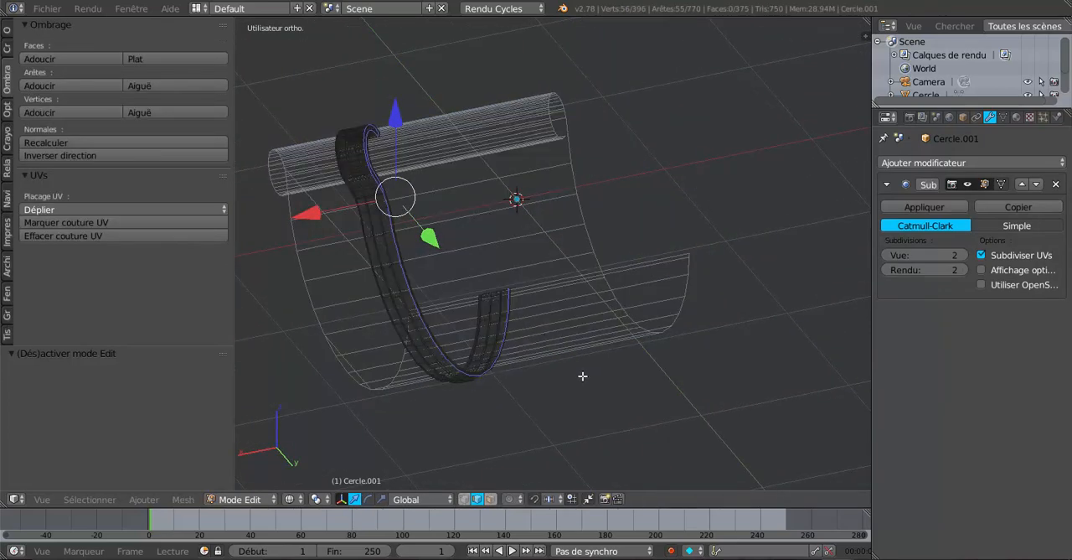
{"action": "left_click", "coordinate": [464, 498]}
{"action": "middle_click_drag", "start_coordinate": [518, 481], "coordinate": [512, 380]}
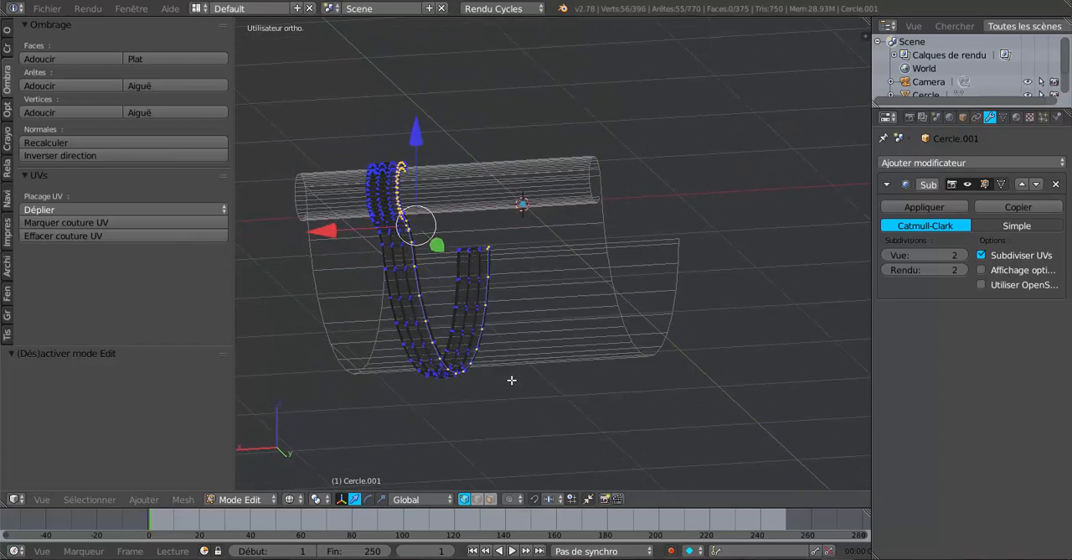
{"action": "key", "text": "a"}
{"action": "left_click_drag", "start_coordinate": [460, 248], "coordinate": [513, 247]}
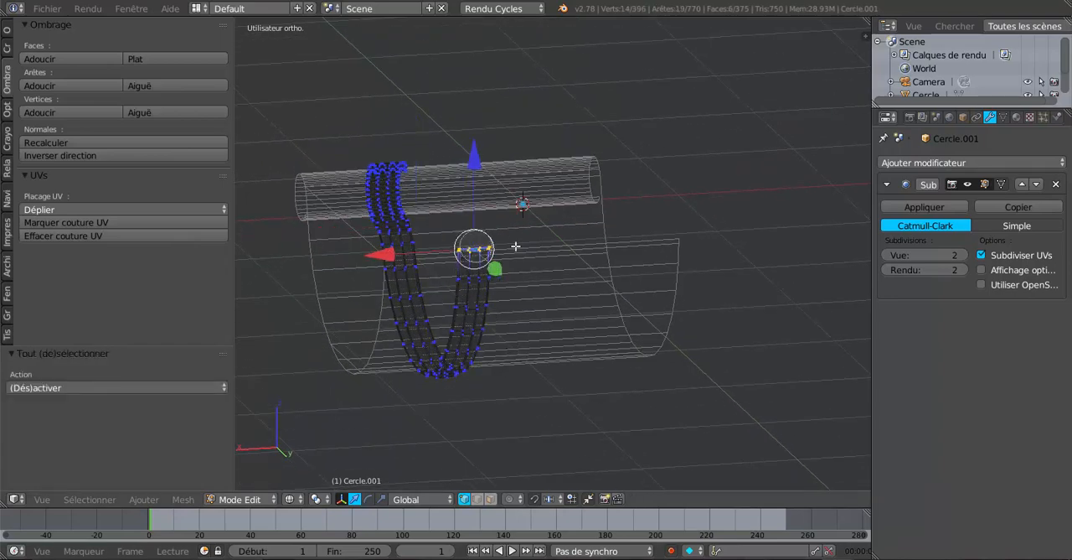
{"action": "right_click", "coordinate": [517, 246]}
{"action": "mouse_move", "coordinate": [543, 265]}
{"action": "middle_mouse_down"}
{"action": "mouse_move", "coordinate": [670, 321]}
{"action": "mouse_move", "coordinate": [603, 318]}
{"action": "mouse_move", "coordinate": [708, 323]}
{"action": "mouse_move", "coordinate": [698, 323]}
{"action": "mouse_move", "coordinate": [697, 349]}
{"action": "mouse_move", "coordinate": [663, 352]}
{"action": "mouse_move", "coordinate": [689, 265]}
{"action": "middle_mouse_up"}
{"action": "key", "text": "z"}
{"action": "left_click_drag", "start_coordinate": [675, 248], "coordinate": [679, 260]}
{"action": "key", "text": "Tab"}
{"action": "middle_click_drag", "start_coordinate": [672, 361], "coordinate": [550, 396]}
Edit the gutter mesh and add five evenly spaced vertical loop cuts through the end cap.
{"action": "key", "text": "Tab"}
{"action": "scroll", "coordinate": [585, 347], "scroll_direction": "down", "scroll_amount": 5}
{"action": "key", "text": "Tab"}
{"action": "key", "text": "Tab"}
{"action": "key", "text": "Tab"}
{"action": "right_click", "coordinate": [460, 340]}
{"action": "key", "text": "Tab"}
{"action": "middle_click_drag", "start_coordinate": [545, 454], "coordinate": [553, 330], "text": "shift"}
{"action": "scroll", "coordinate": [494, 335], "scroll_direction": "up", "scroll_amount": 3}
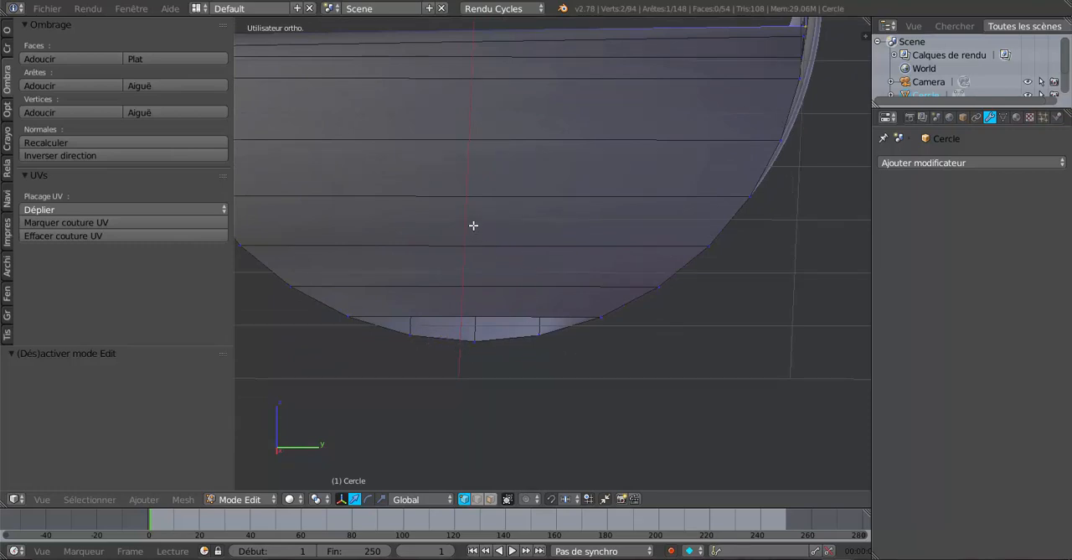
{"action": "key", "text": "ctrl+r"}
{"action": "scroll", "coordinate": [476, 199], "scroll_direction": "up", "scroll_amount": 1}
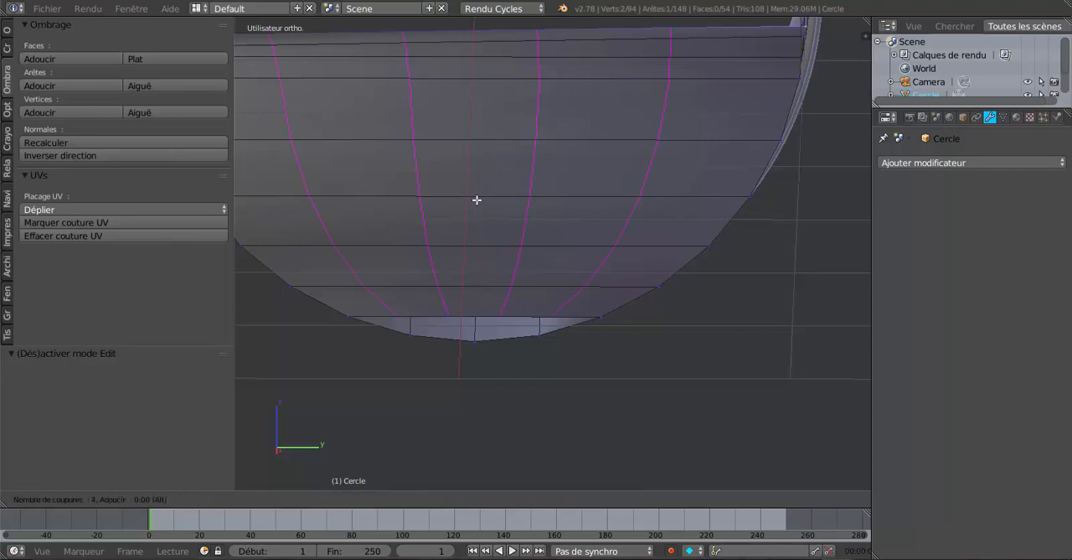
{"action": "left_click", "coordinate": [476, 200]}
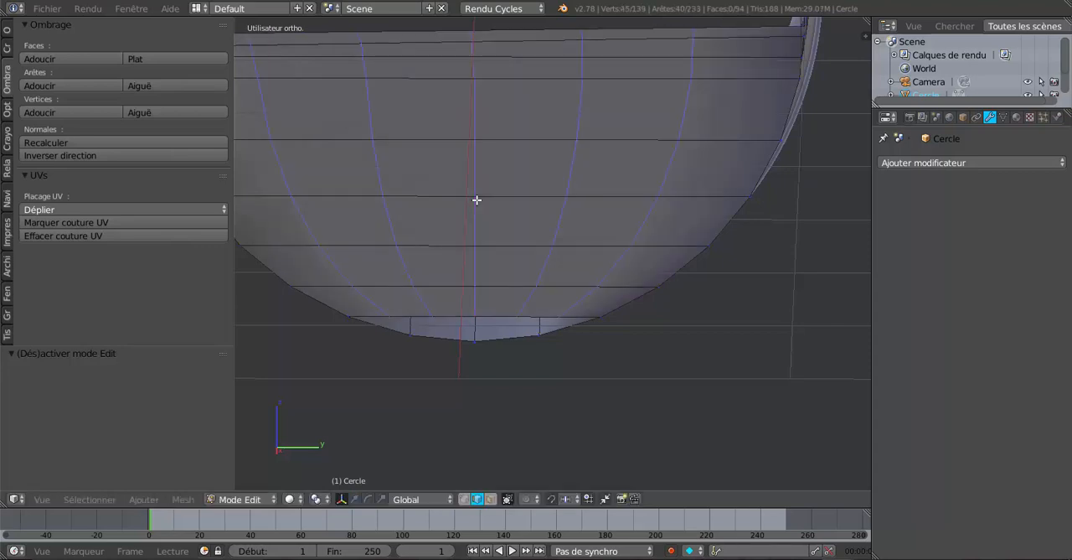
{"action": "right_click", "coordinate": [478, 198]}
Fill a face in the end cap's bottom gap between the straight-side inner cap edge and the gutter's profile edge.
{"action": "scroll", "coordinate": [546, 344], "scroll_direction": "down", "scroll_amount": 1}
{"action": "middle_click_drag", "start_coordinate": [546, 344], "coordinate": [582, 318]}
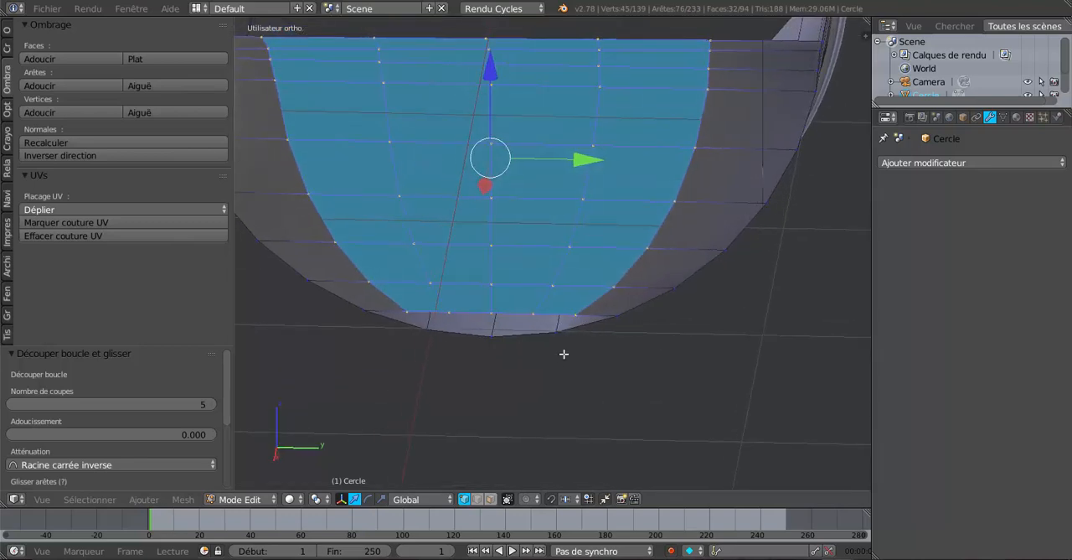
{"action": "left_click", "coordinate": [476, 499]}
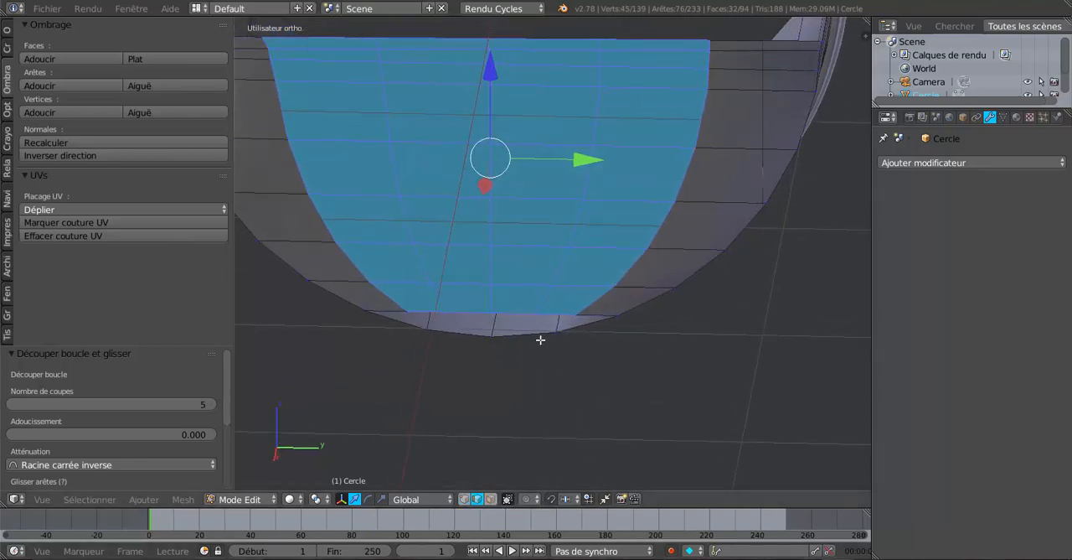
{"action": "right_click", "coordinate": [559, 310]}
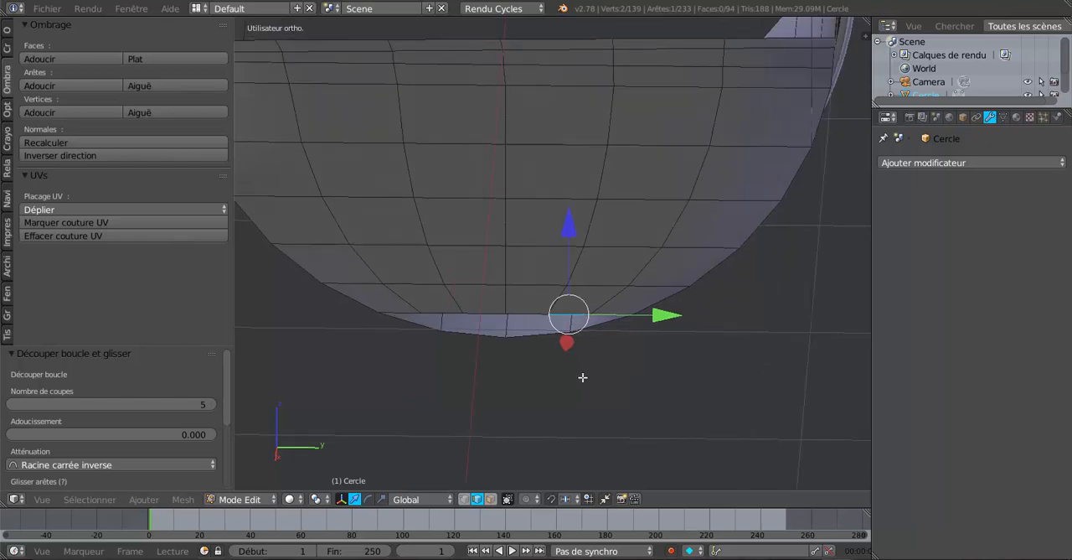
{"action": "right_click", "coordinate": [602, 329], "text": "shift"}
{"action": "middle_click_drag", "start_coordinate": [623, 369], "coordinate": [561, 421]}
{"action": "scroll", "coordinate": [675, 362], "scroll_direction": "up", "scroll_amount": 3}
{"action": "scroll", "coordinate": [555, 420], "scroll_direction": "up", "scroll_amount": 3}
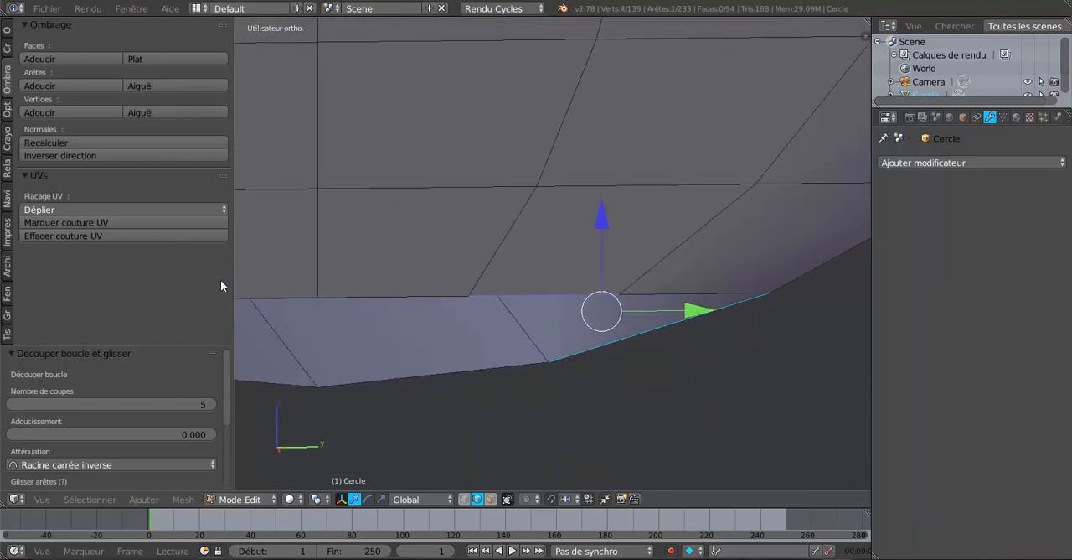
{"action": "left_click_drag", "start_coordinate": [233, 271], "coordinate": [84, 271]}
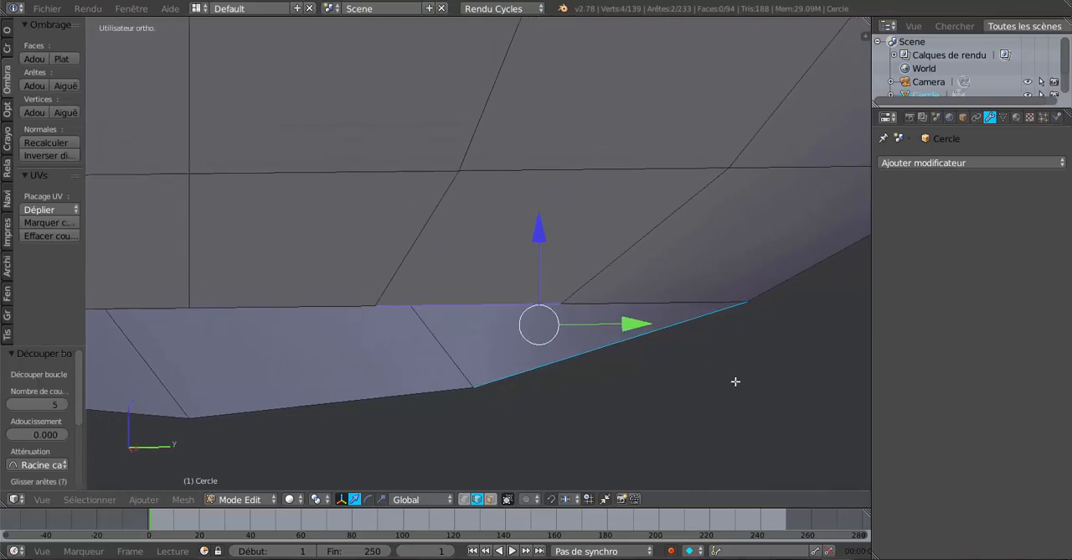
{"action": "key", "text": "f"}
{"action": "scroll", "coordinate": [536, 399], "scroll_direction": "down", "scroll_amount": 3}
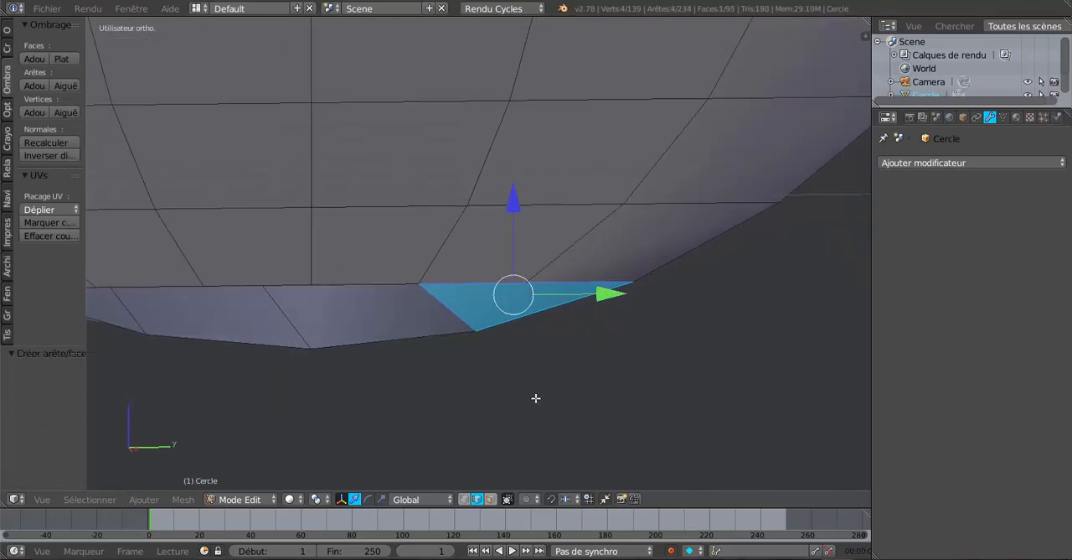
Fill the matching face in the bottom gap on the rolled-edge side of the end cap.
{"action": "middle_click_drag", "start_coordinate": [460, 380], "coordinate": [646, 387], "text": "shift"}
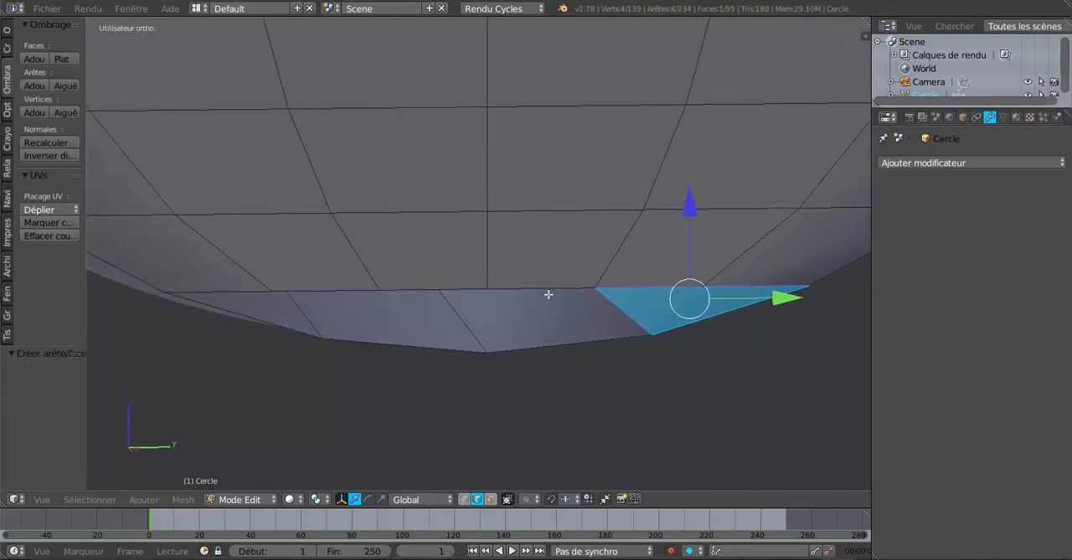
{"action": "right_click", "coordinate": [318, 288]}
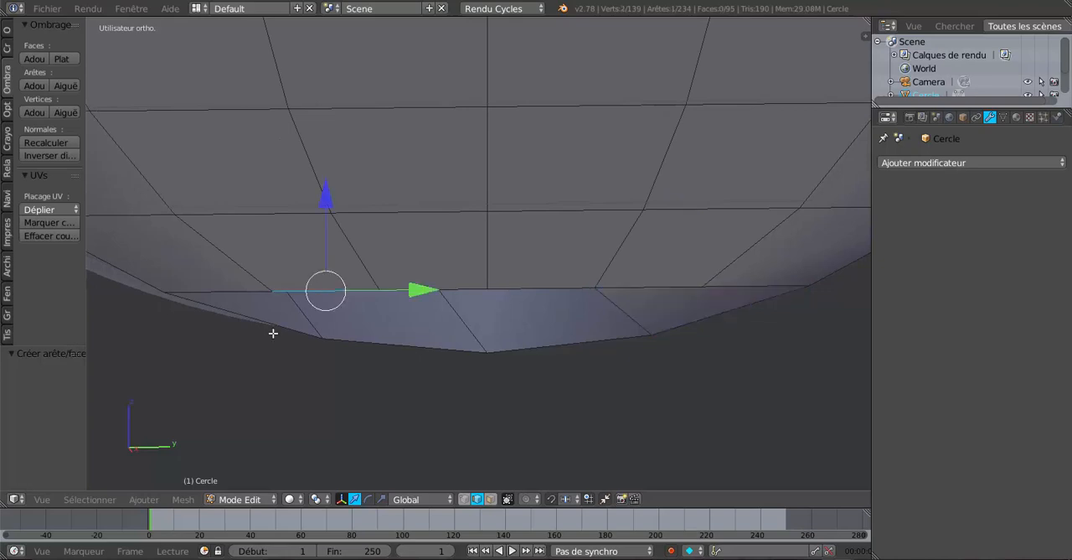
{"action": "right_click", "coordinate": [239, 315], "text": "shift"}
{"action": "middle_click_drag", "start_coordinate": [327, 394], "coordinate": [542, 413]}
{"action": "key", "text": "f"}
Fill the two remaining central faces of the end cap's bottom gap, one on each side of the middle line.
{"action": "right_click", "coordinate": [567, 315]}
{"action": "right_click", "coordinate": [557, 368], "text": "shift"}
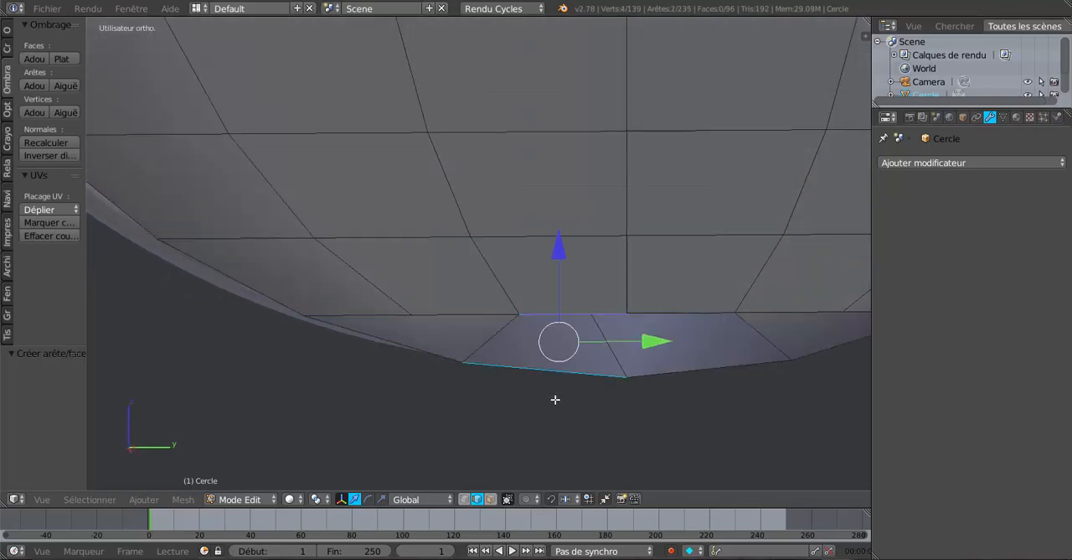
{"action": "key", "text": "f"}
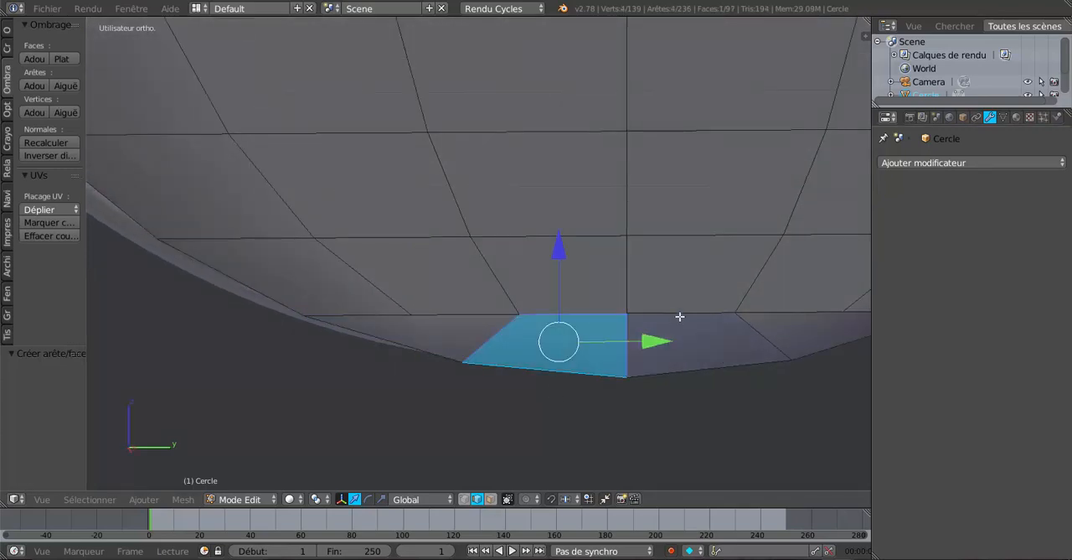
{"action": "right_click", "coordinate": [682, 316]}
{"action": "right_click", "coordinate": [713, 376], "text": "shift"}
{"action": "key", "text": "f"}
{"action": "scroll", "coordinate": [715, 379], "scroll_direction": "down", "scroll_amount": 3}
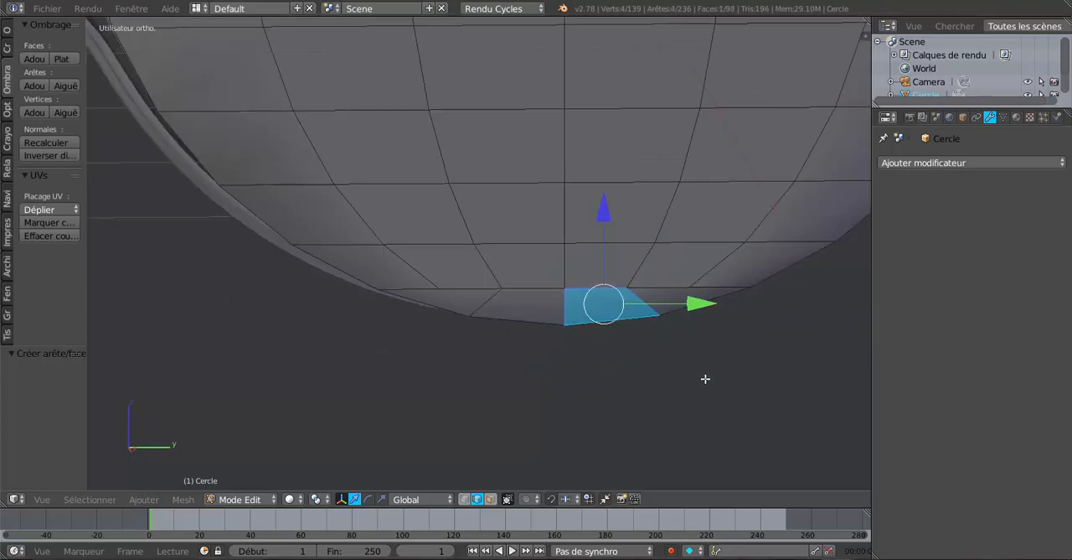
Relax the seven-vertex chain along the end cap's lower inner row with LoopTools so it follows the gutter's curve.
{"action": "left_click", "coordinate": [466, 499]}
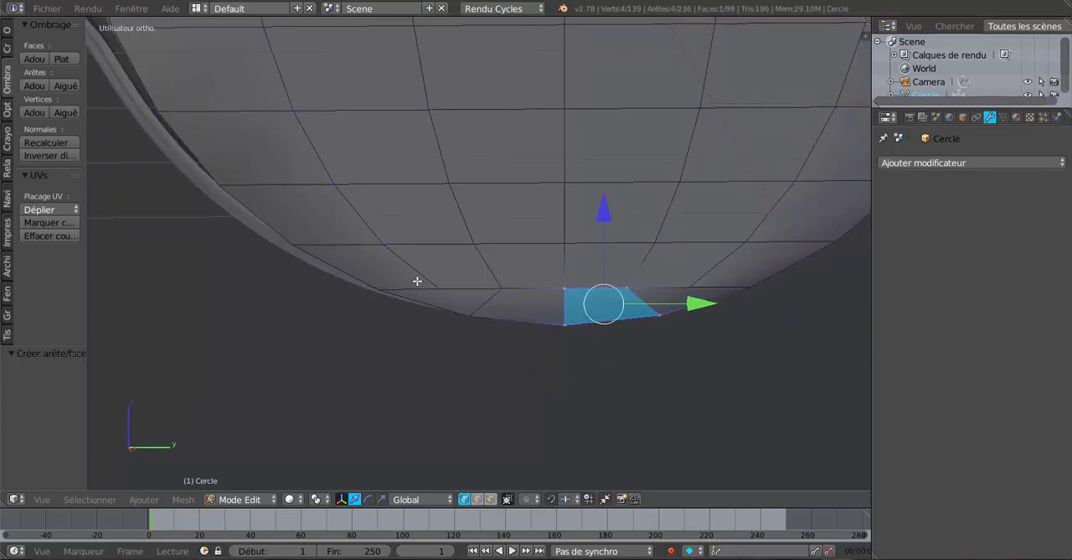
{"action": "key", "text": "a"}
{"action": "key", "text": "c"}
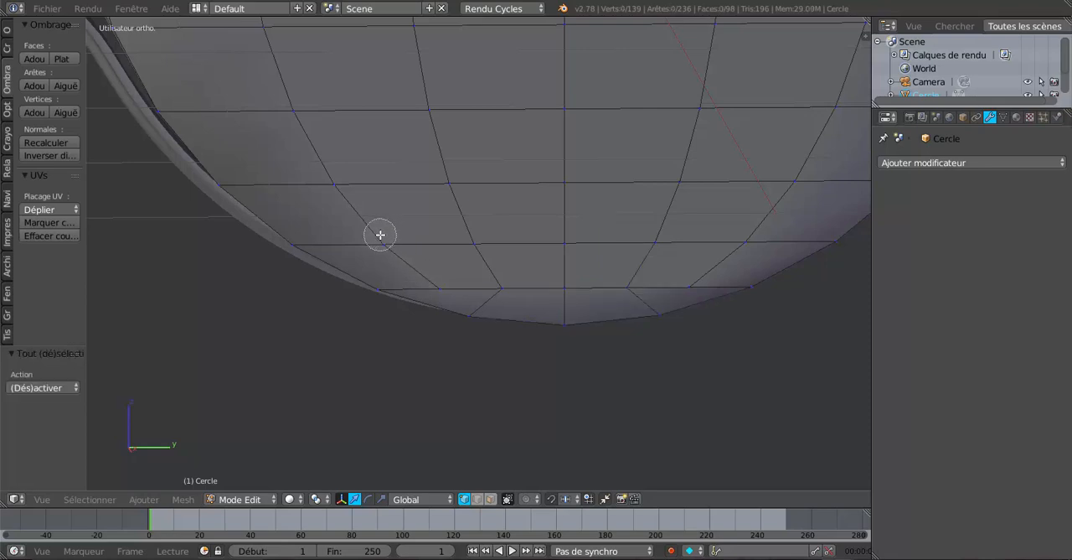
{"action": "mouse_move", "coordinate": [382, 239]}
{"action": "left_mouse_down"}
{"action": "mouse_move", "coordinate": [424, 268]}
{"action": "mouse_move", "coordinate": [497, 287]}
{"action": "mouse_move", "coordinate": [673, 285]}
{"action": "mouse_move", "coordinate": [759, 234]}
{"action": "left_mouse_up"}
{"action": "key", "text": "Escape"}
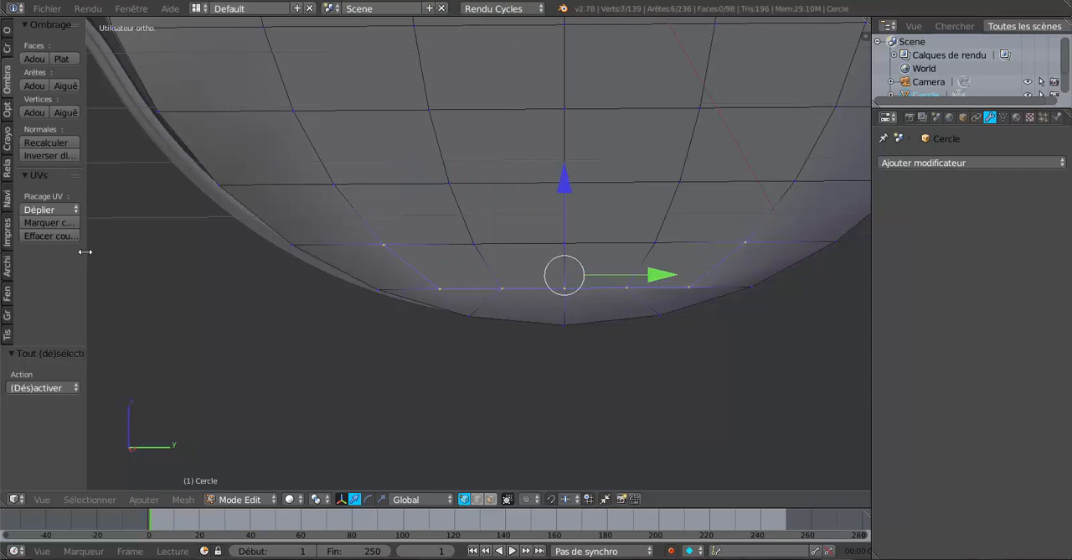
{"action": "left_click_drag", "start_coordinate": [82, 249], "coordinate": [163, 256]}
{"action": "left_click", "coordinate": [9, 37]}
{"action": "scroll", "coordinate": [91, 216], "scroll_direction": "down", "scroll_amount": 10}
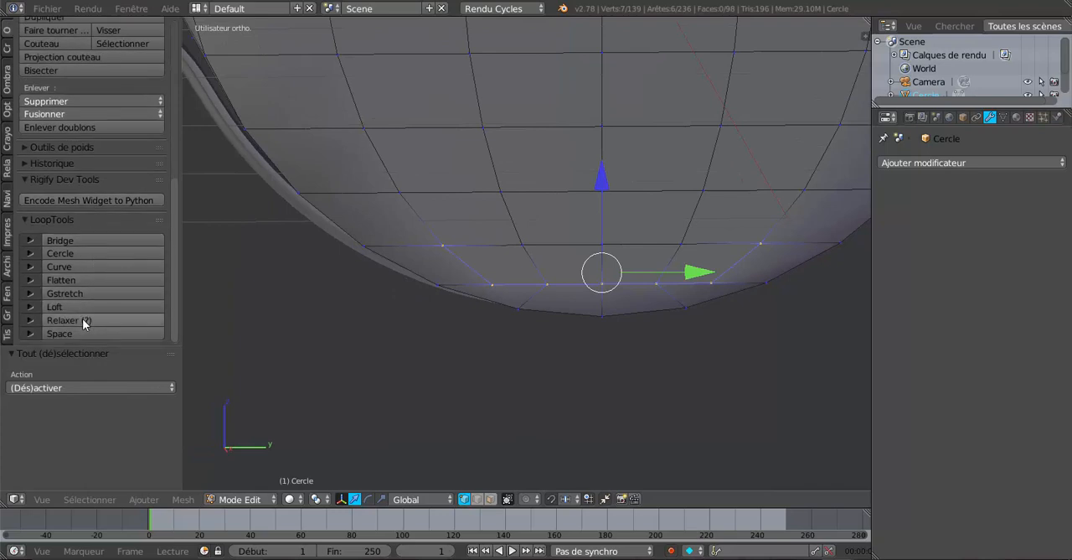
{"action": "left_click", "coordinate": [84, 320]}
{"action": "left_click", "coordinate": [83, 320]}
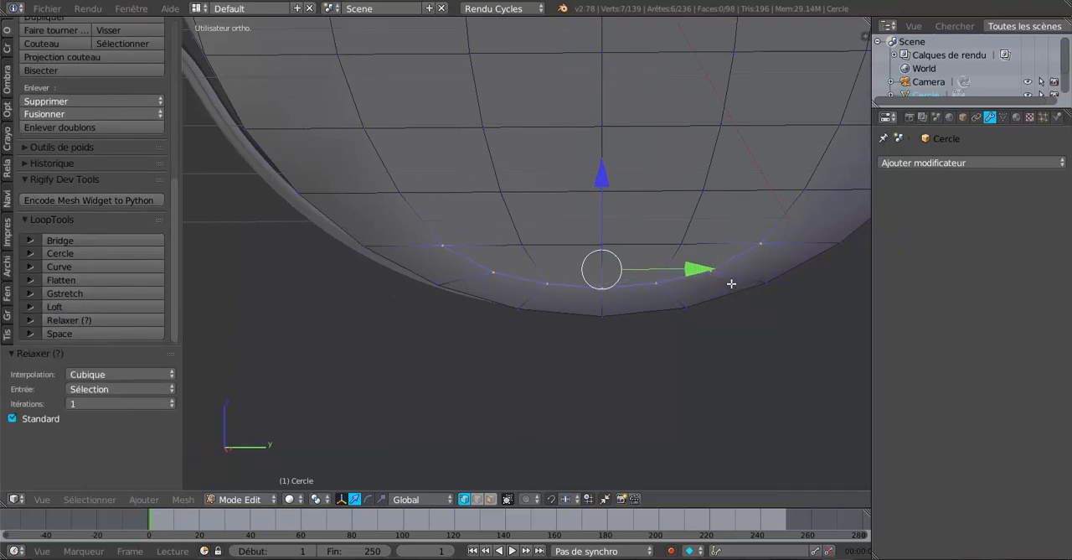
{"action": "middle_click_drag", "start_coordinate": [732, 284], "coordinate": [719, 262], "text": "shift"}
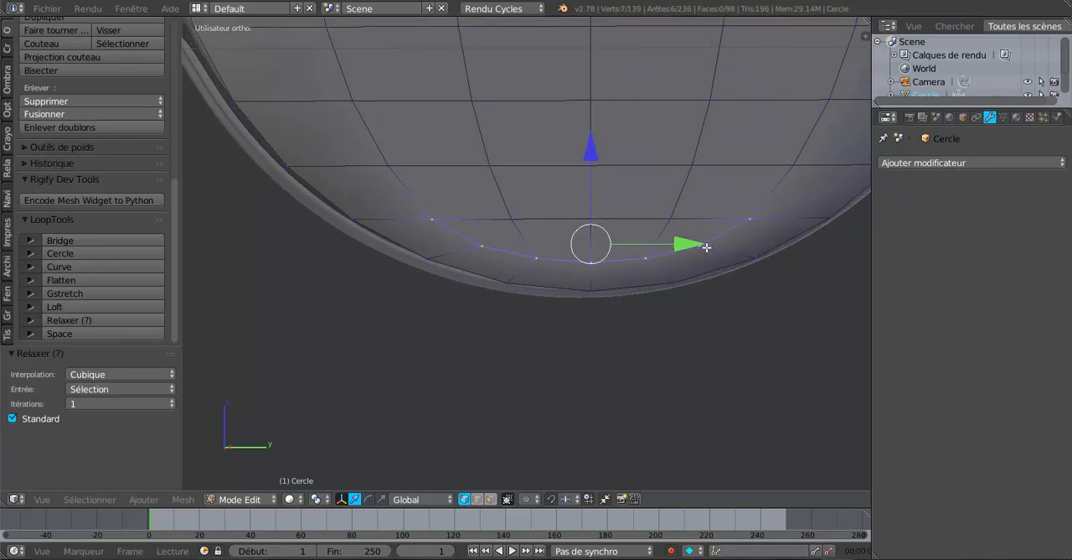
Try moving a single relaxed vertex on the end cap's straight side along Z, and undo the move.
{"action": "right_click", "coordinate": [705, 247]}
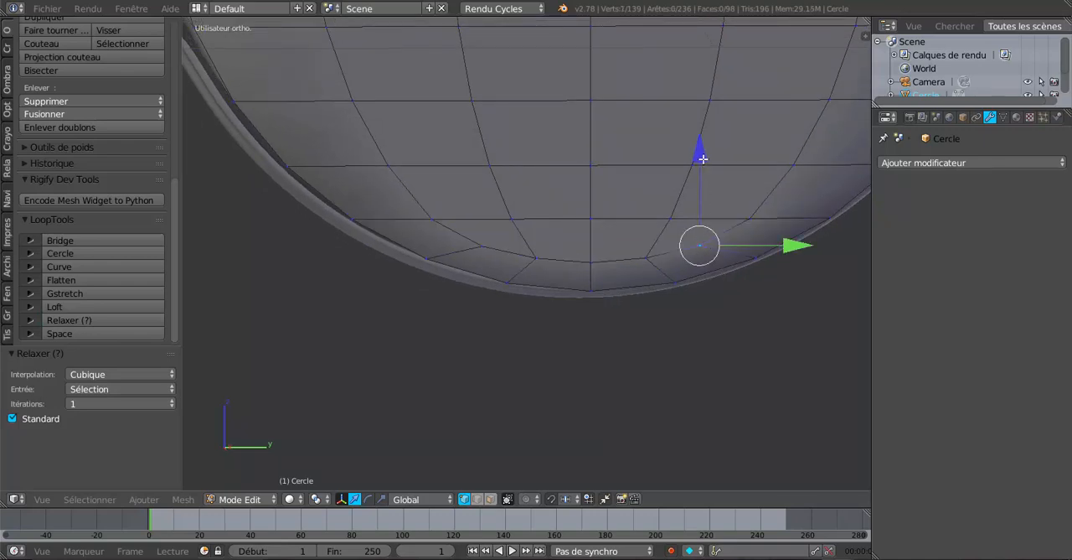
{"action": "mouse_move", "coordinate": [702, 156]}
{"action": "left_mouse_down"}
{"action": "mouse_move", "coordinate": [709, 141]}
{"action": "mouse_move", "coordinate": [697, 216]}
{"action": "left_mouse_up"}
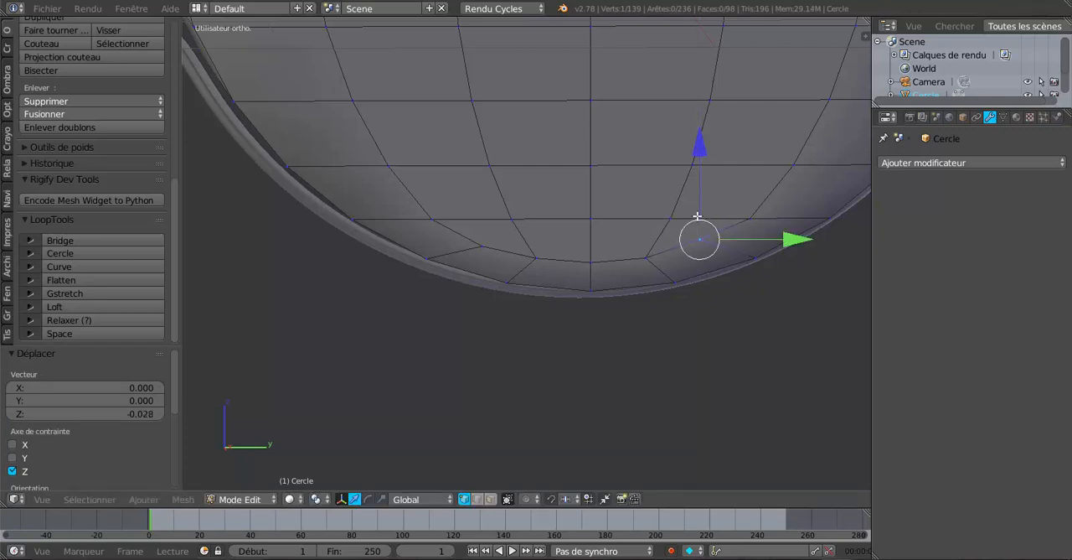
{"action": "key", "text": "ctrl+z"}
{"action": "key", "text": "ctrl+z"}
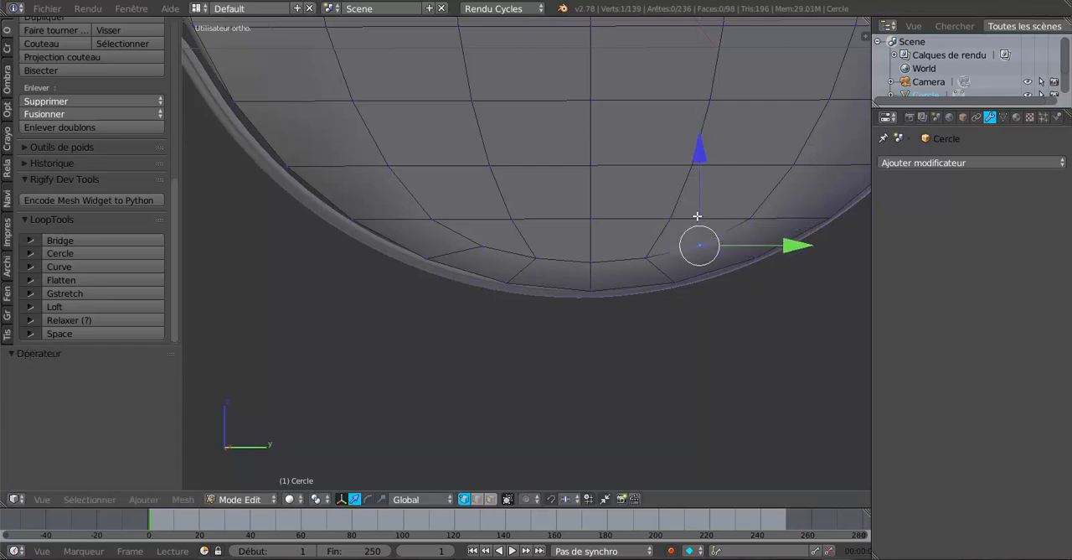
{"action": "left_click", "coordinate": [697, 216], "text": "alt"}
Add a loop cut around the end cap and slide it close to the cap's outer border.
{"action": "scroll", "coordinate": [697, 216], "scroll_direction": "down", "scroll_amount": 2}
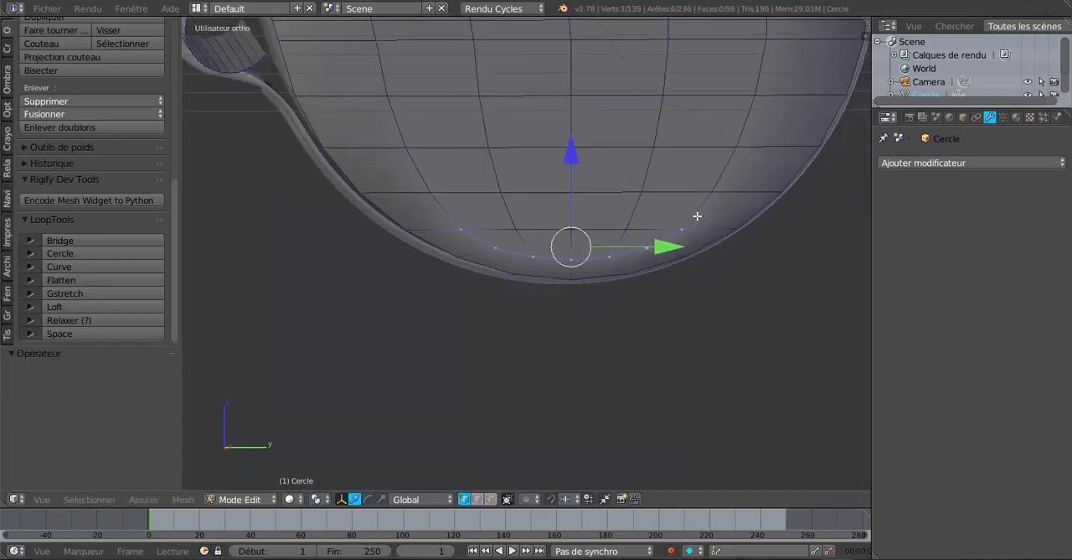
{"action": "key", "text": "Tab"}
{"action": "middle_click_drag", "start_coordinate": [632, 268], "coordinate": [601, 271]}
{"action": "key", "text": "Tab"}
{"action": "scroll", "coordinate": [634, 256], "scroll_direction": "up", "scroll_amount": 3}
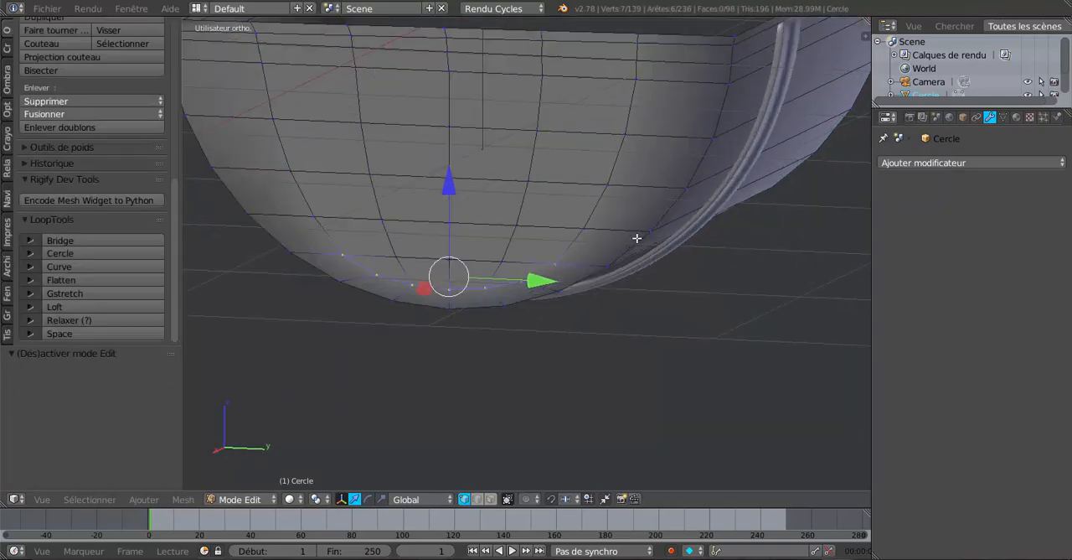
{"action": "key", "text": "ctrl+r"}
{"action": "left_click", "coordinate": [663, 137]}
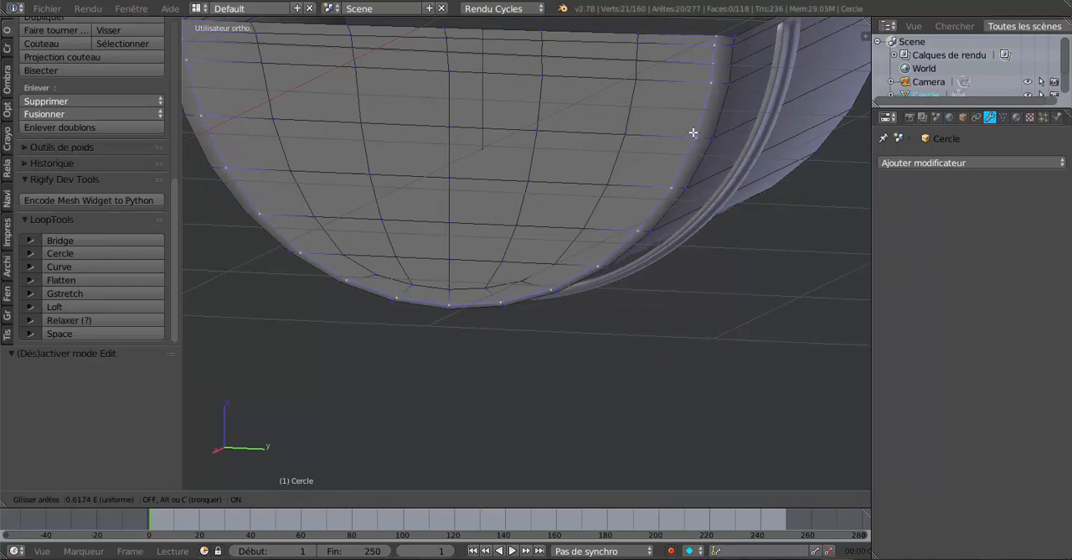
{"action": "left_click", "coordinate": [703, 132]}
Add a loop cut across the gutter body and slide it tight against the end cap.
{"action": "middle_click_drag", "start_coordinate": [615, 228], "coordinate": [535, 243]}
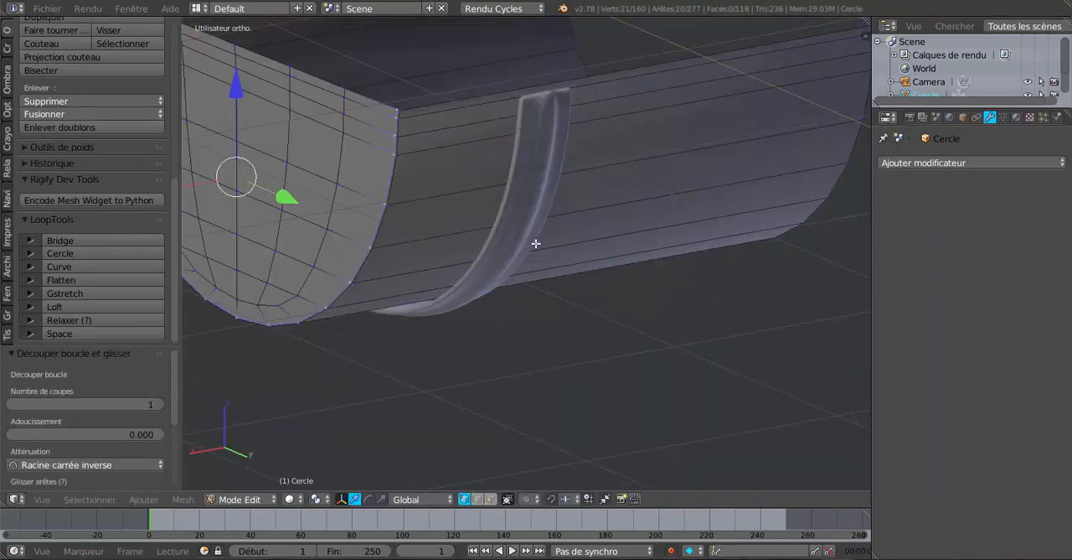
{"action": "key", "text": "ctrl+r"}
{"action": "left_click", "coordinate": [482, 128]}
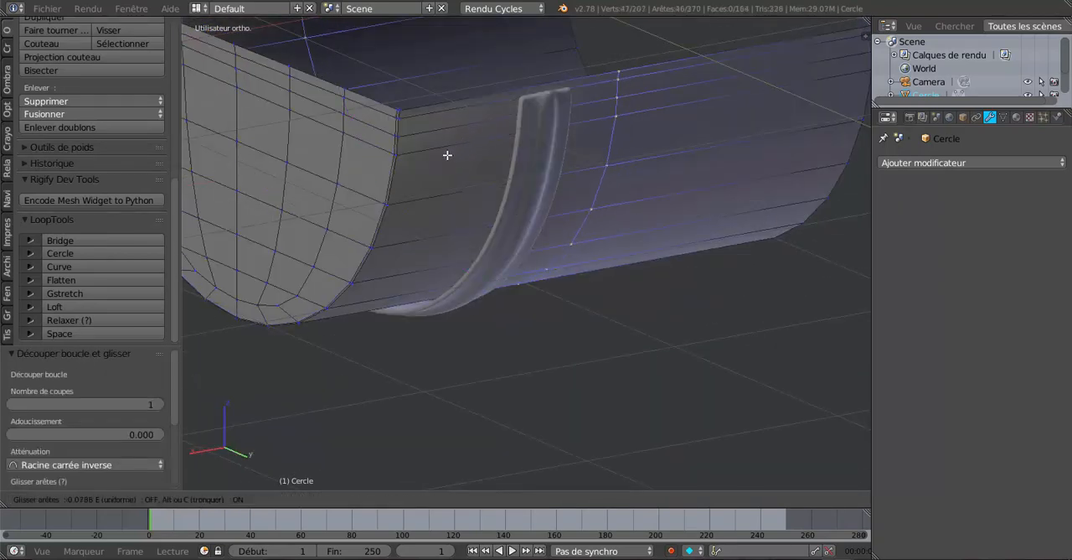
{"action": "left_click", "coordinate": [271, 272]}
Lengthen the gutter by moving the edge loop at its open end -1.246 along X.
{"action": "middle_click_drag", "start_coordinate": [342, 274], "coordinate": [646, 285]}
{"action": "scroll", "coordinate": [553, 280], "scroll_direction": "up", "scroll_amount": 2}
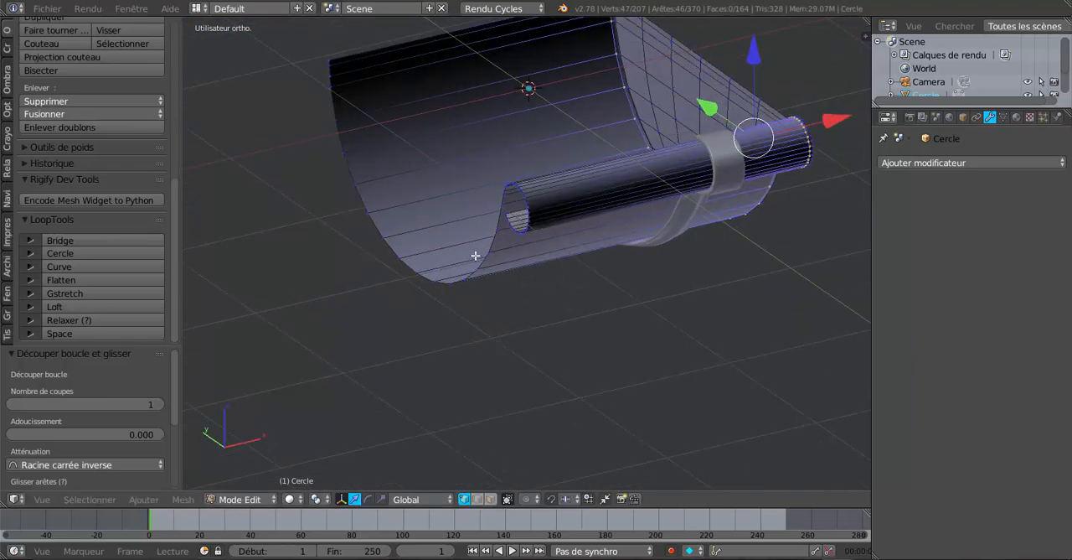
{"action": "right_click", "coordinate": [493, 227], "text": "alt"}
{"action": "left_click_drag", "start_coordinate": [563, 181], "coordinate": [361, 259]}
{"action": "scroll", "coordinate": [515, 309], "scroll_direction": "down", "scroll_amount": 3}
{"action": "key", "text": "Tab"}
{"action": "middle_click_drag", "start_coordinate": [522, 317], "coordinate": [598, 296]}
{"action": "key", "text": "Tab"}
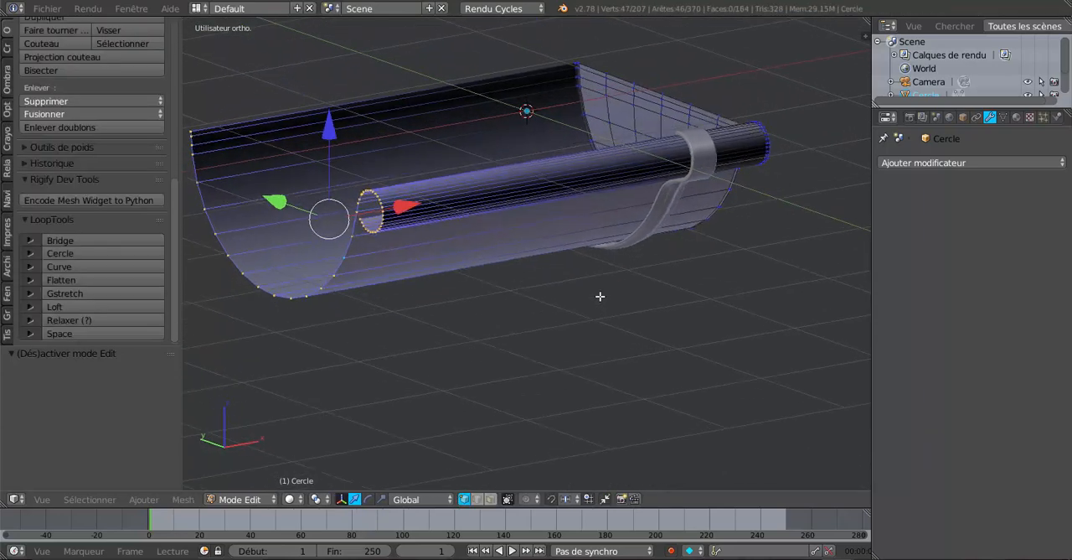
{"action": "scroll", "coordinate": [442, 221], "scroll_direction": "down", "scroll_amount": 3}
{"action": "key", "text": "g"}
{"action": "key", "text": "x"}
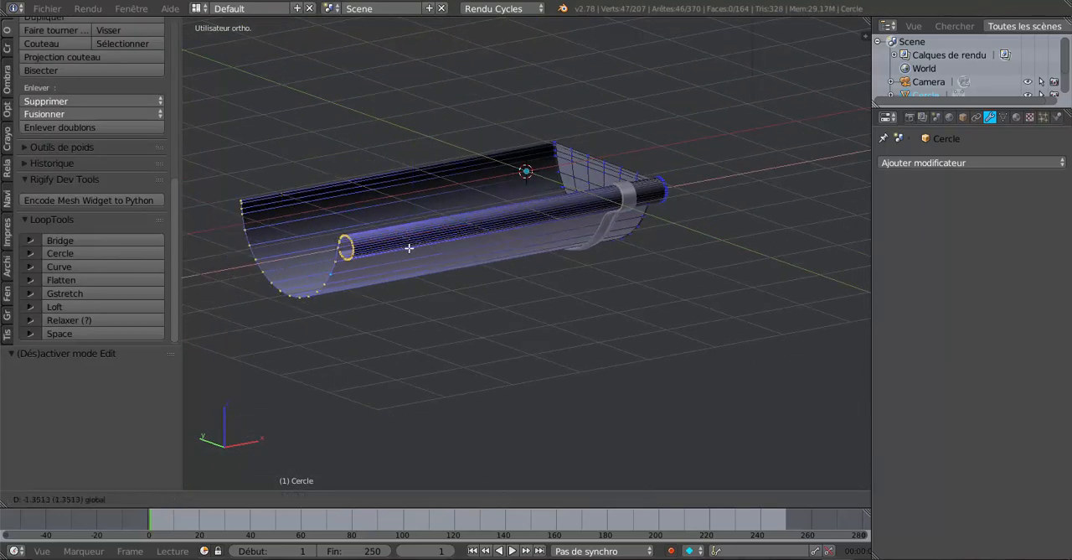
{"action": "left_click", "coordinate": [409, 249]}
{"action": "scroll", "coordinate": [519, 313], "scroll_direction": "up", "scroll_amount": 2}
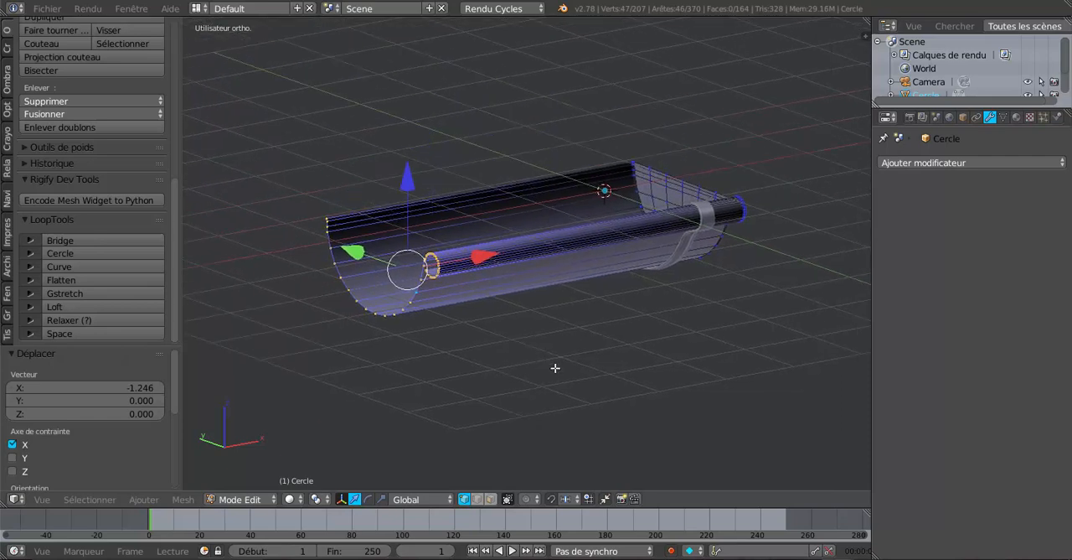